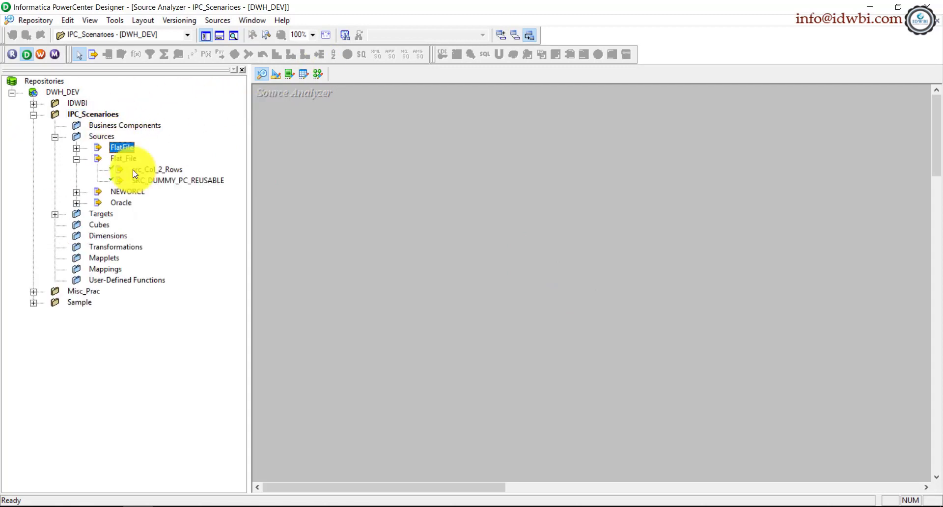
Add the src_Col_2_Rows flat file source to the Source Analyzer and view src_Col_2_Rows.txt in Notepad
drag(143, 169, 339, 161)
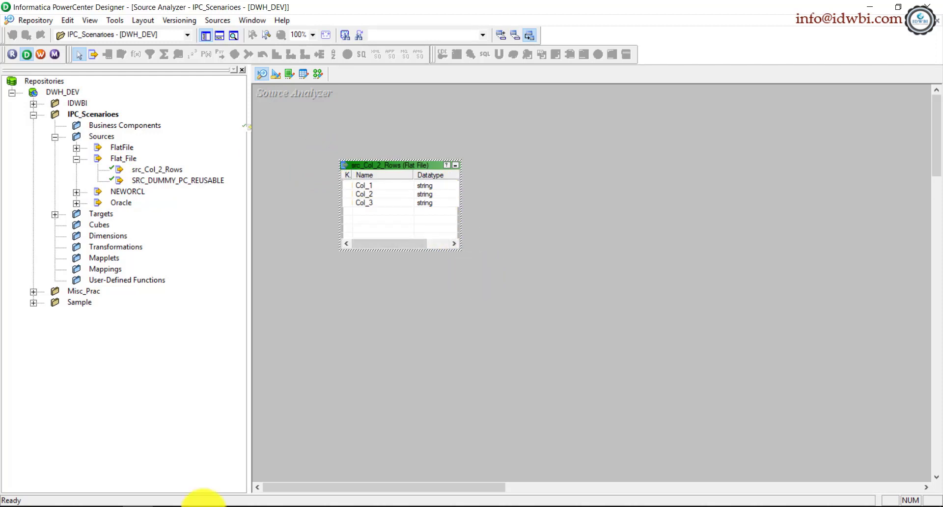
mouse_move(228, 505)
click(278, 470)
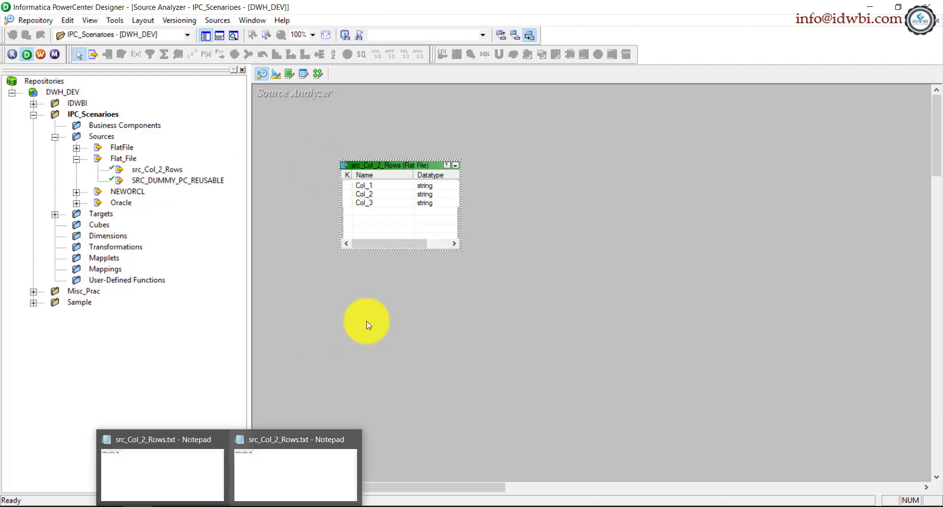
drag(419, 69, 586, 169)
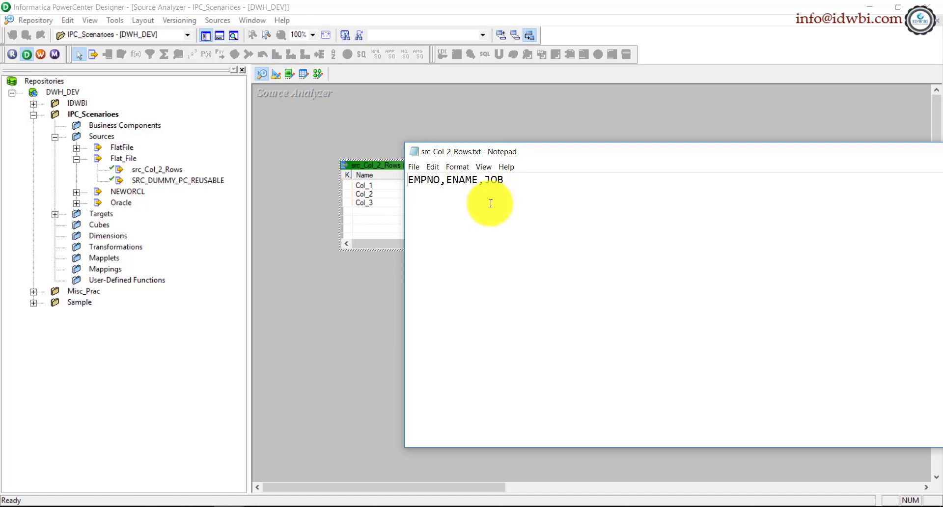
Create a new mapping named m_Col_2_Row_Conversion_Option1 in the Mapping Designer
click(317, 76)
click(222, 19)
click(226, 33)
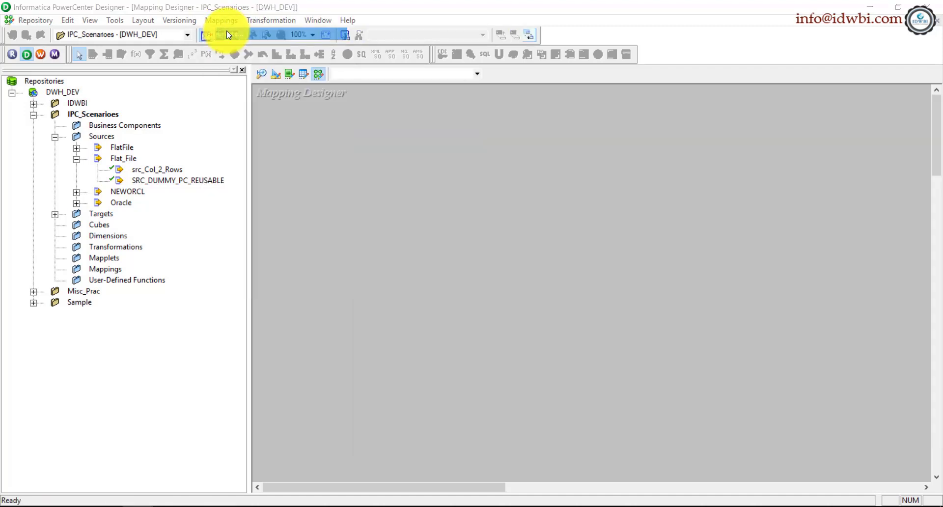
text(m_)
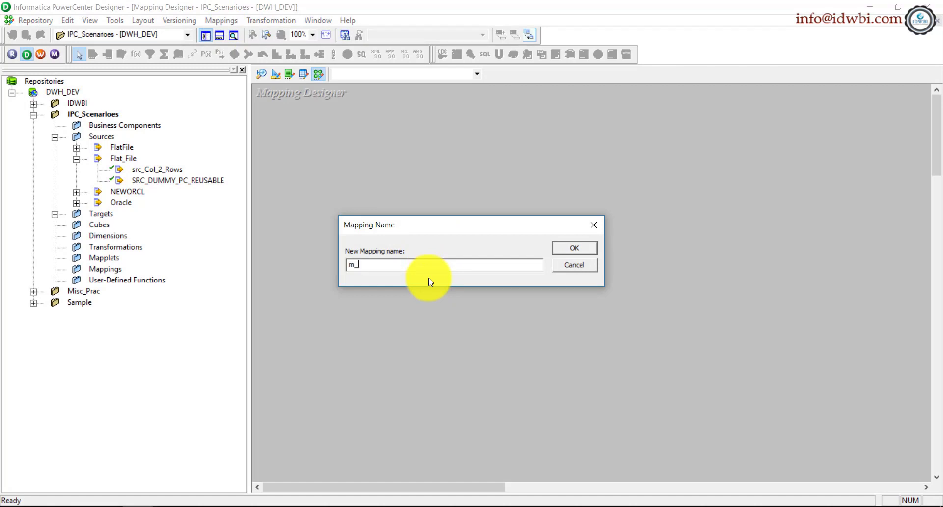
text(Col_2_Row_Conversion_Option1)
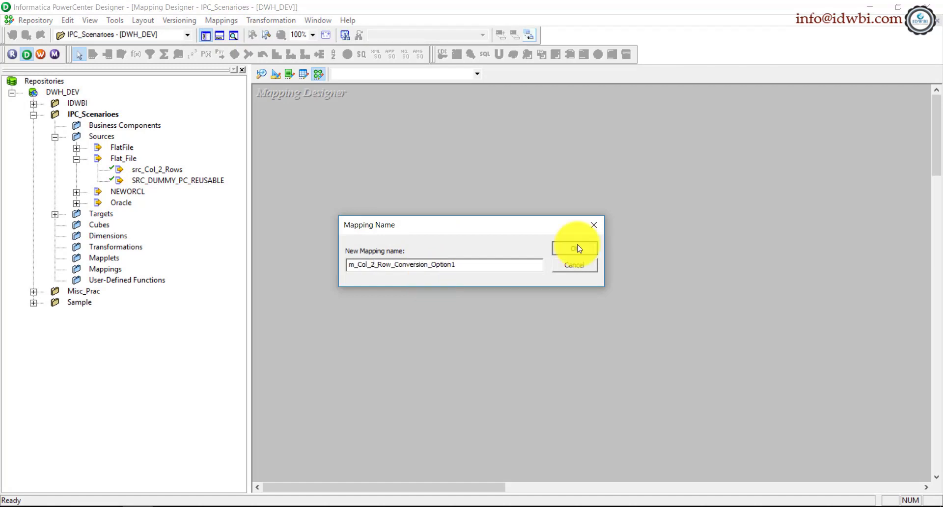
click(575, 248)
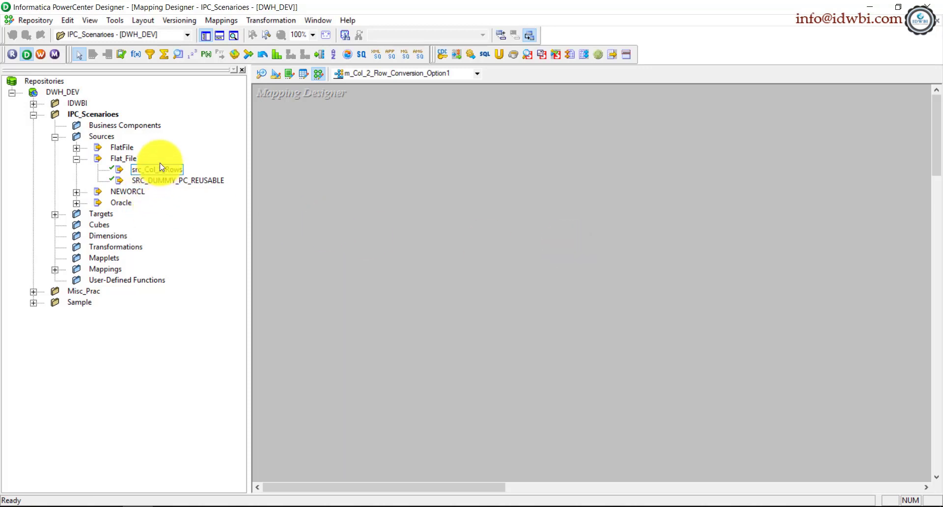
Add the src_Col_2_Rows source to the mapping and place its source qualifier beside the source definition
drag(160, 167, 333, 145)
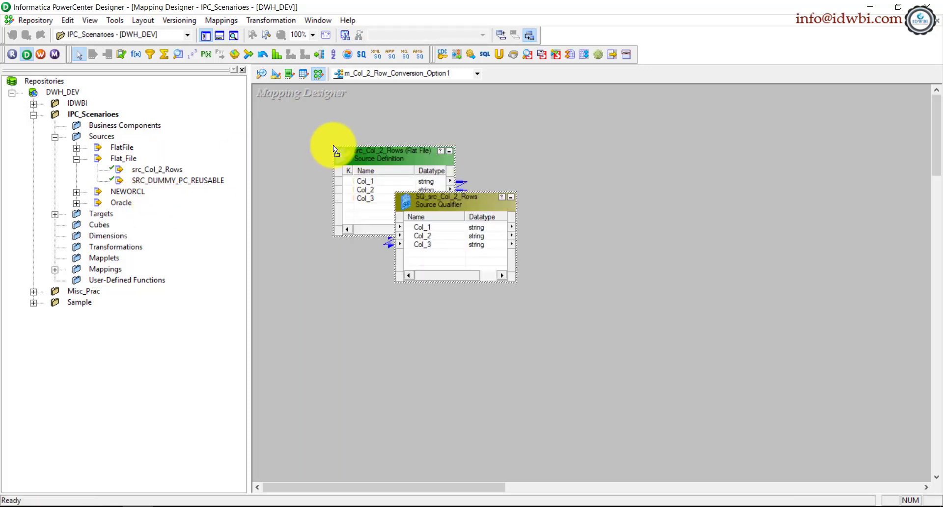
click(533, 243)
drag(489, 205, 591, 160)
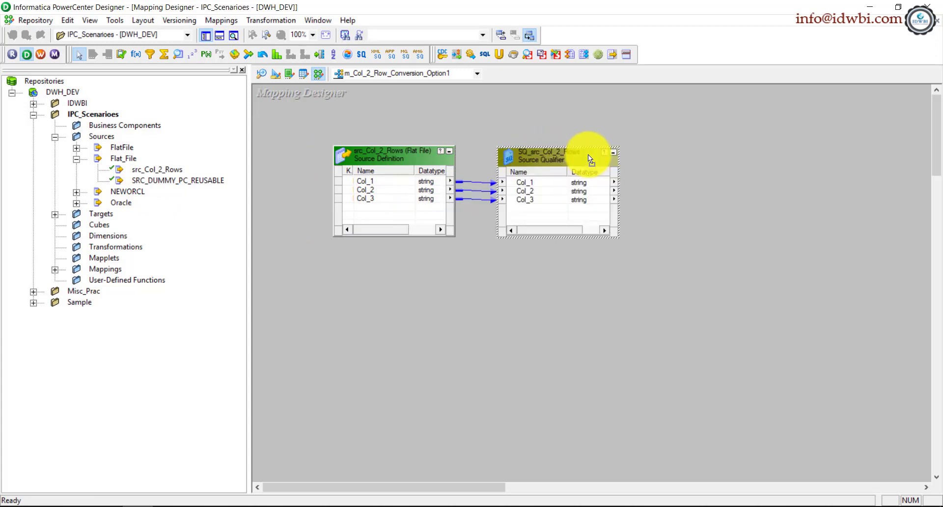
Add an Expression transformation beside the source qualifier and hide the repository navigator for more workspace
click(136, 54)
click(685, 172)
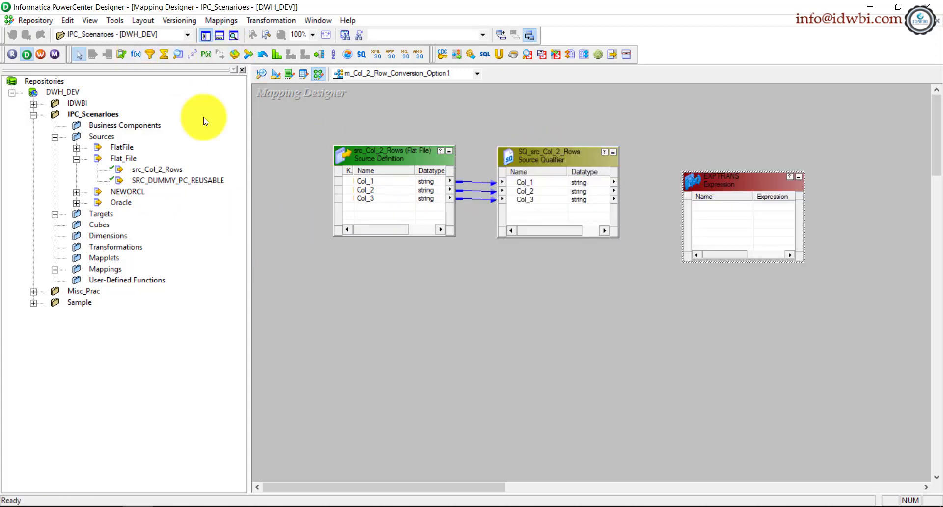
click(242, 70)
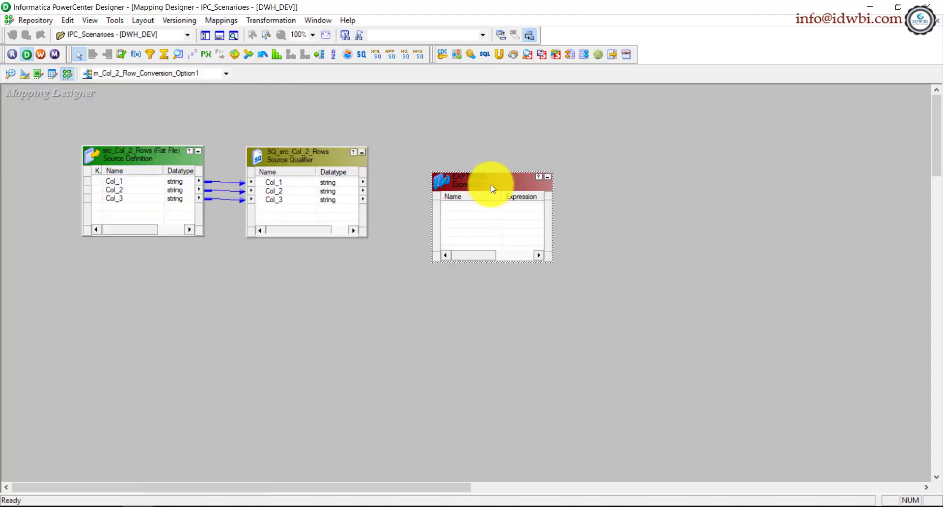
drag(487, 180, 487, 174)
Link Col_1, Col_2 and Col_3 from the source qualifier to the Expression transformation
click(325, 181)
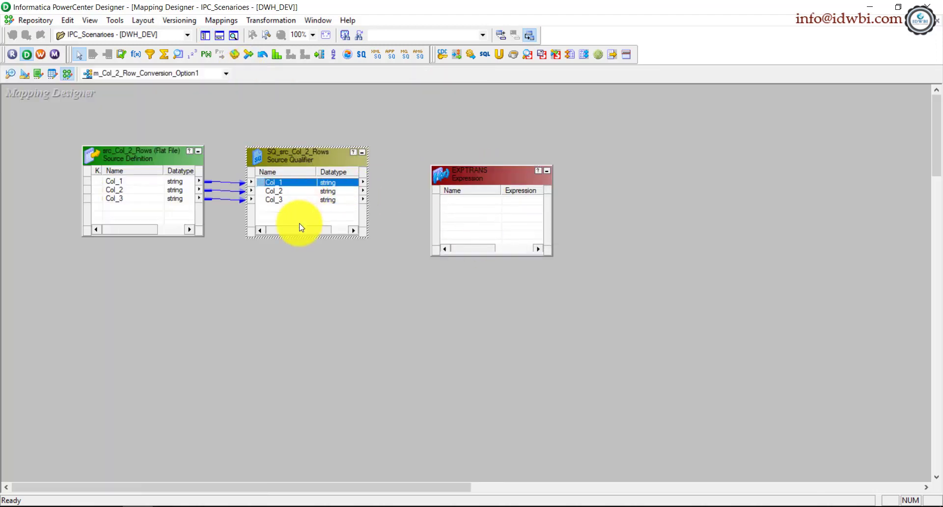
shift+click(283, 200)
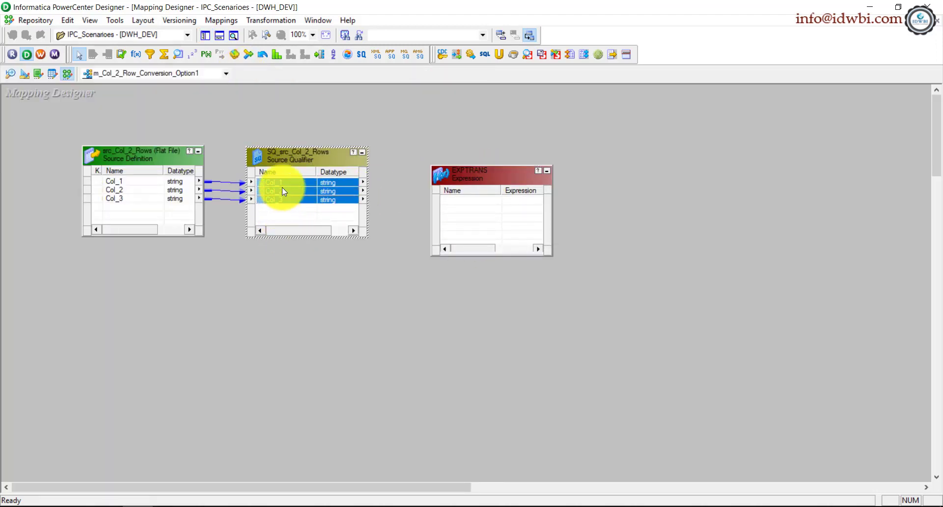
drag(283, 181, 499, 219)
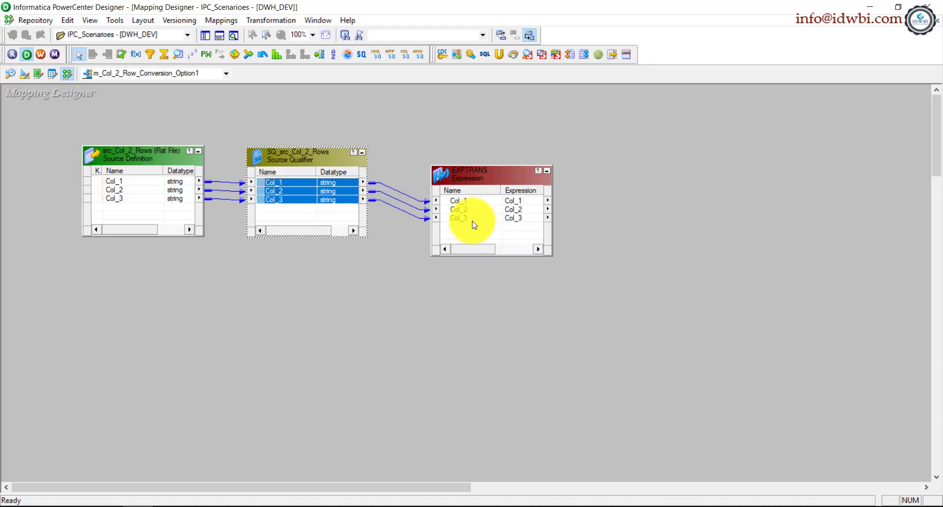
Add a new port to the Expression transformation and move it below Col_3
click(467, 232)
double_click(444, 205)
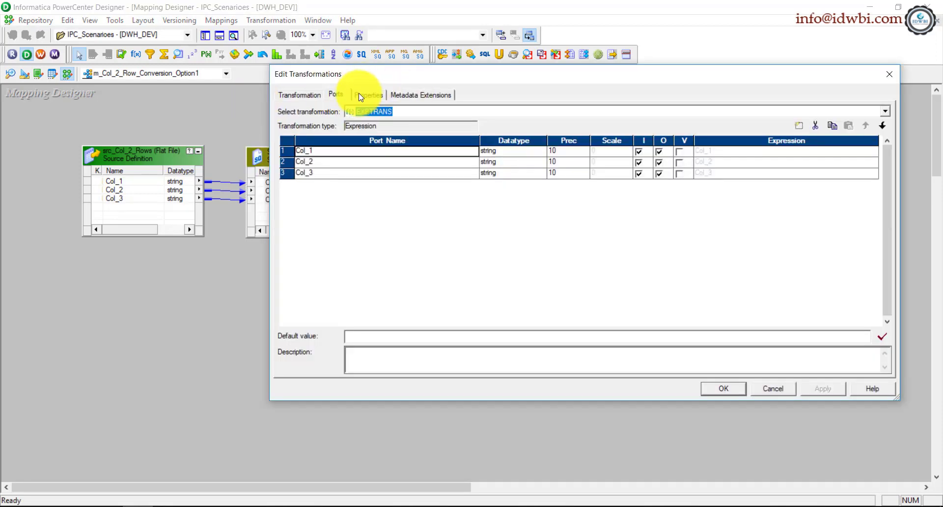
click(361, 93)
click(335, 95)
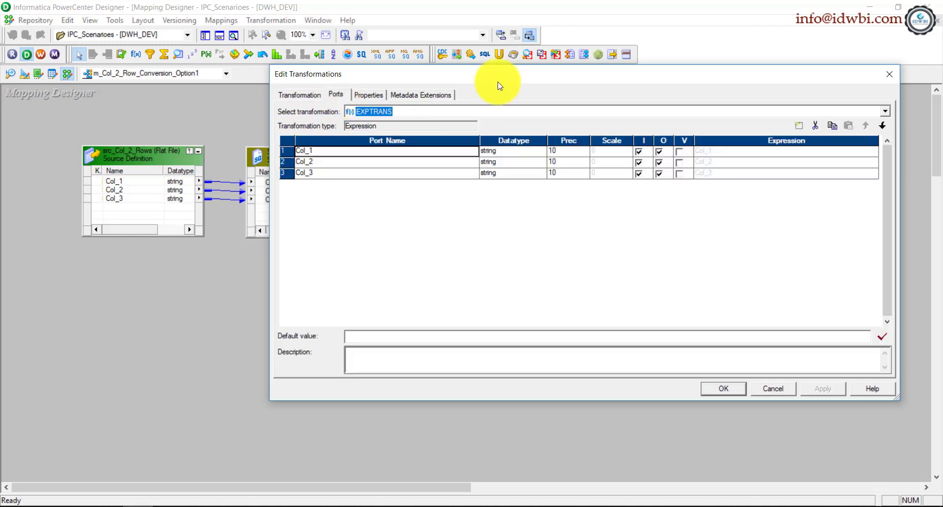
click(796, 126)
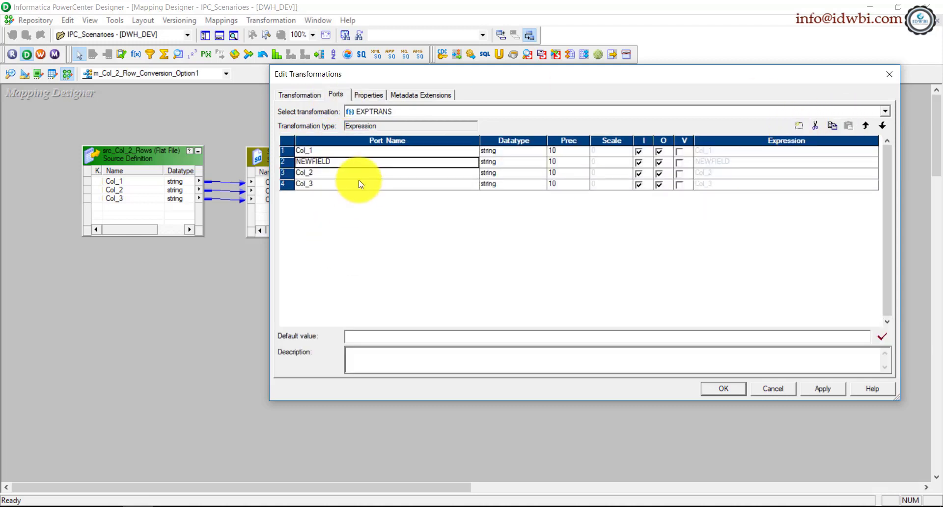
click(881, 125)
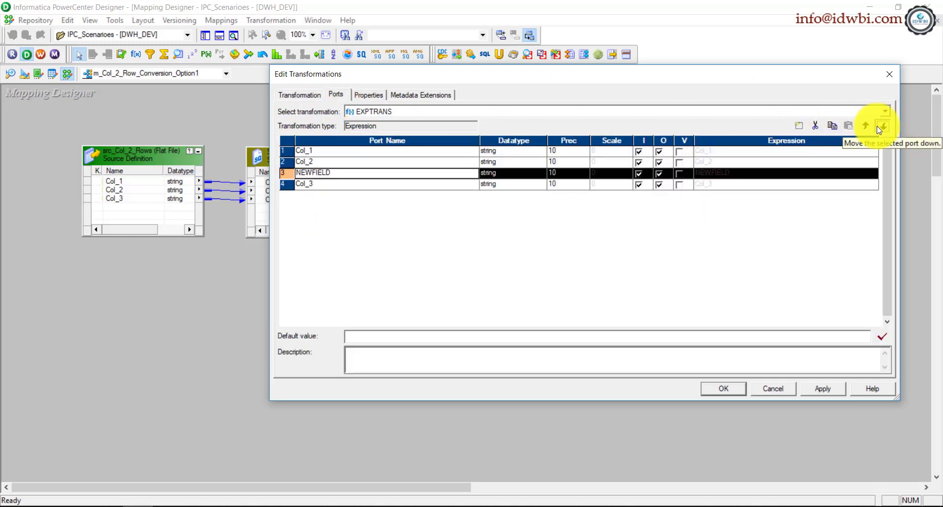
click(882, 126)
Rename the new port O_Concatenation, set its precision to 256 and make it output-only
click(361, 199)
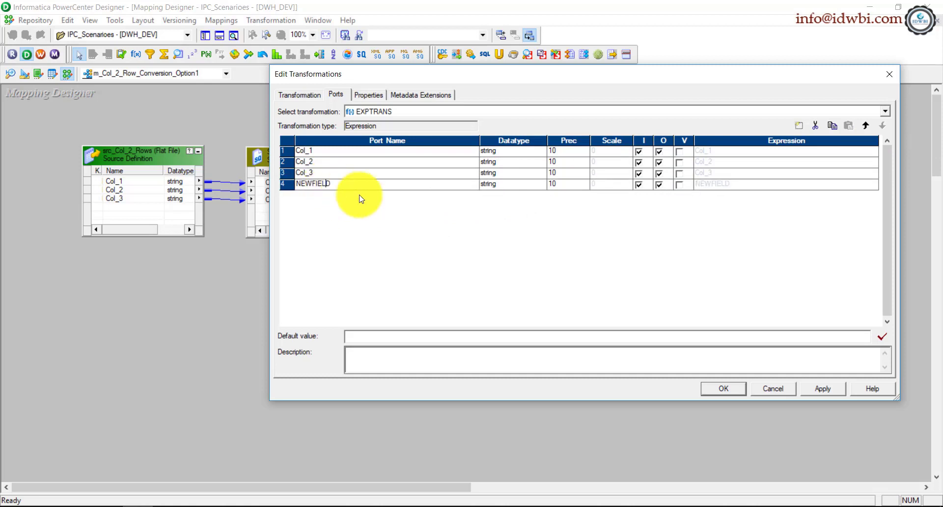
key(shift+Home)
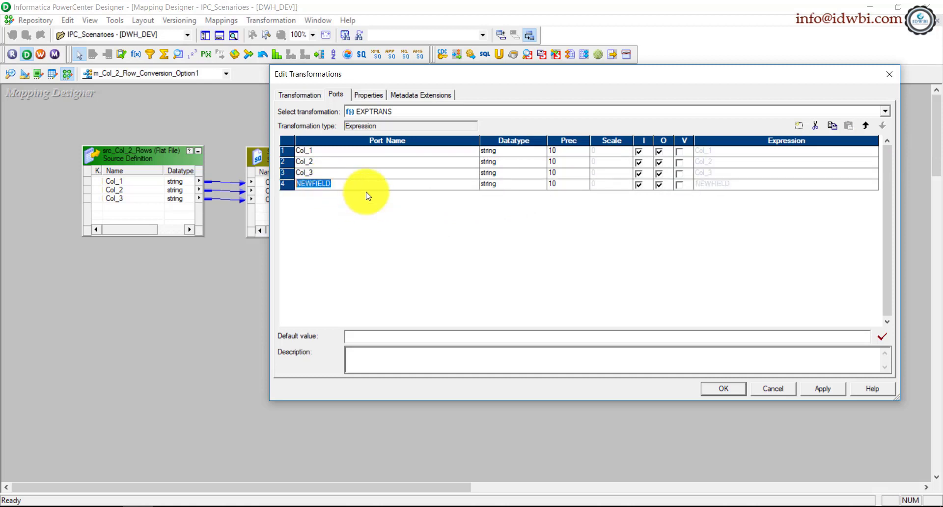
text(O)
text(_Cont)
text(catenation)
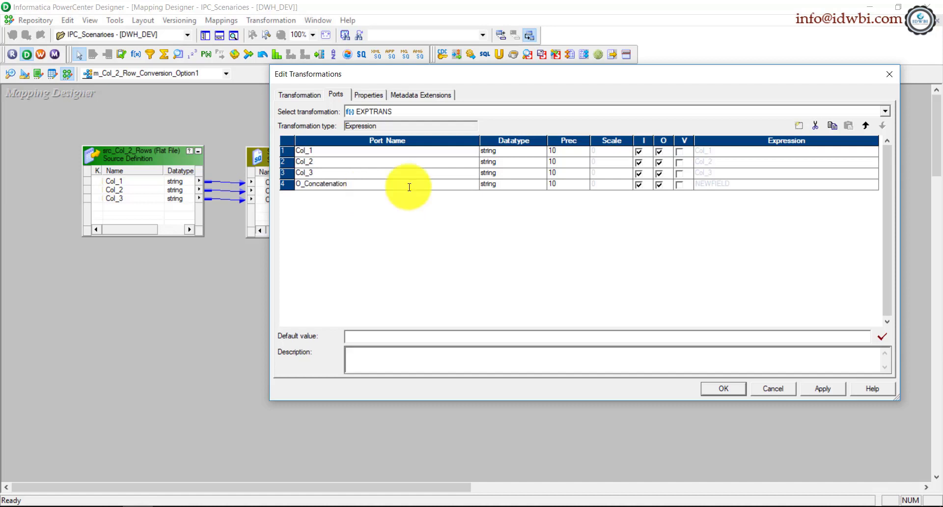
click(568, 185)
text(256)
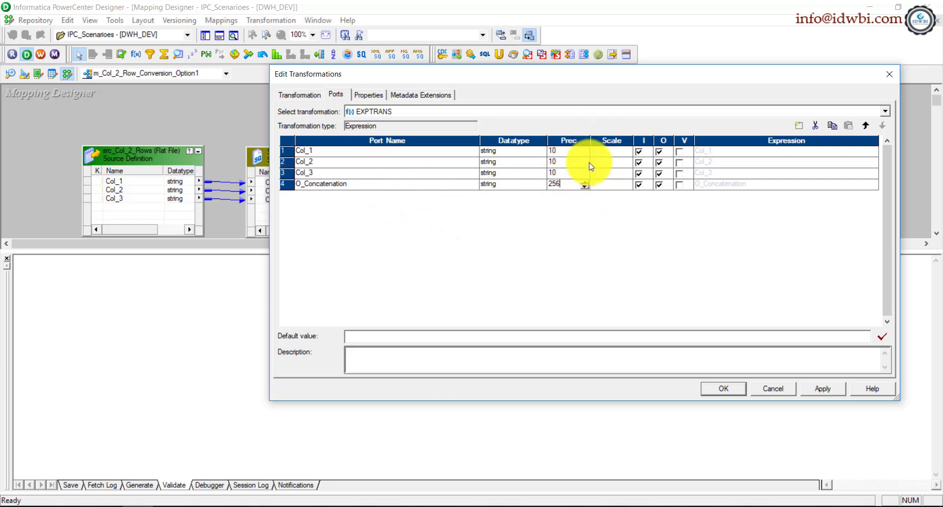
click(638, 184)
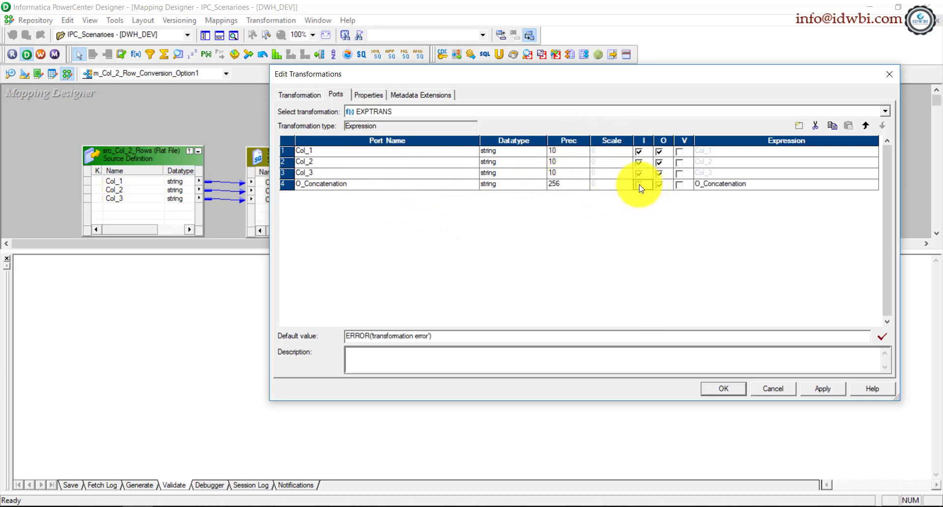
Replace the O_Concatenation port's default expression with Col_1 || '&' || Col_2
click(874, 187)
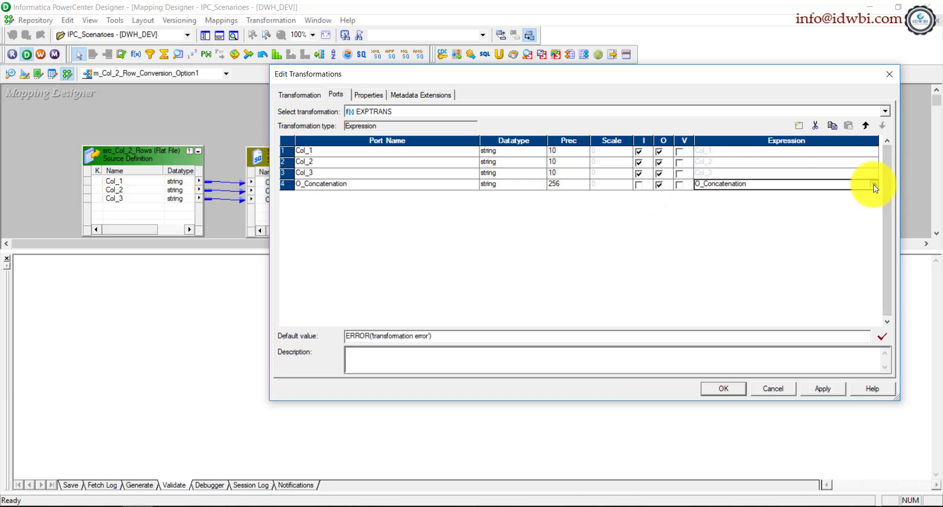
click(873, 184)
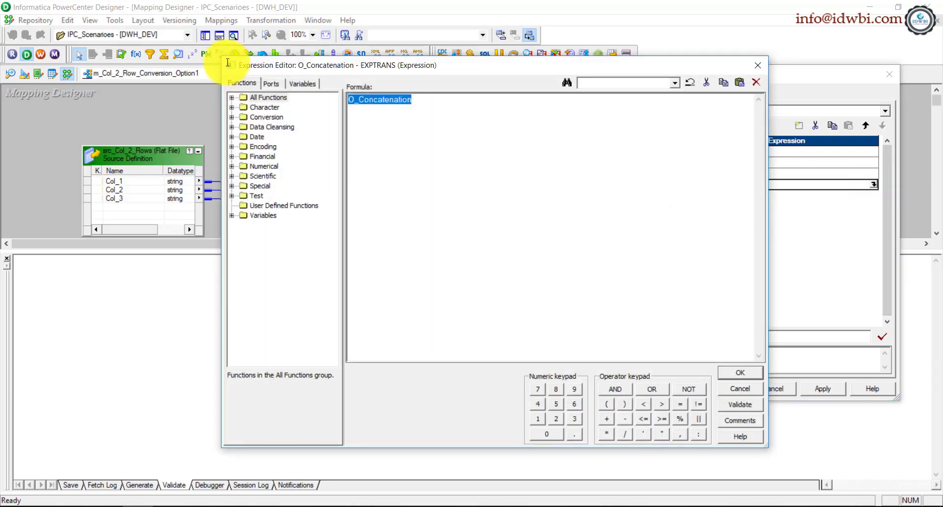
click(273, 83)
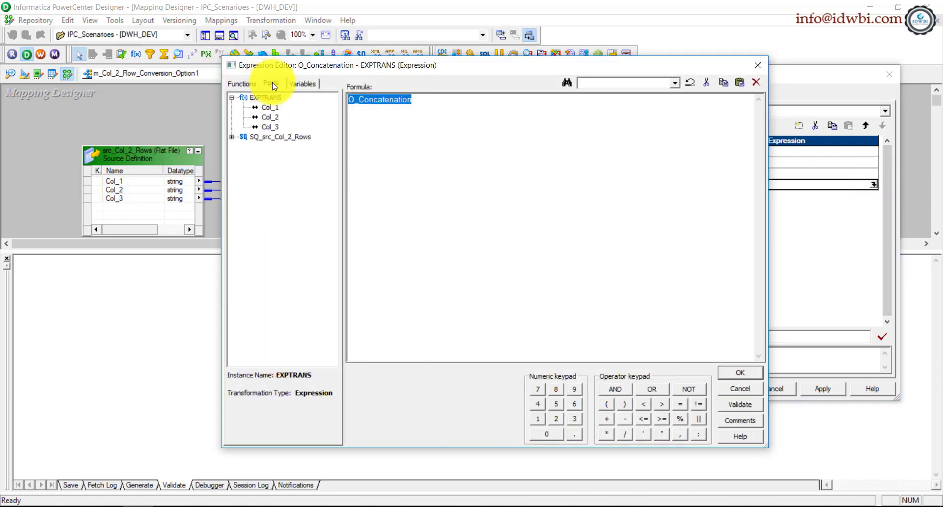
double_click(271, 110)
click(698, 420)
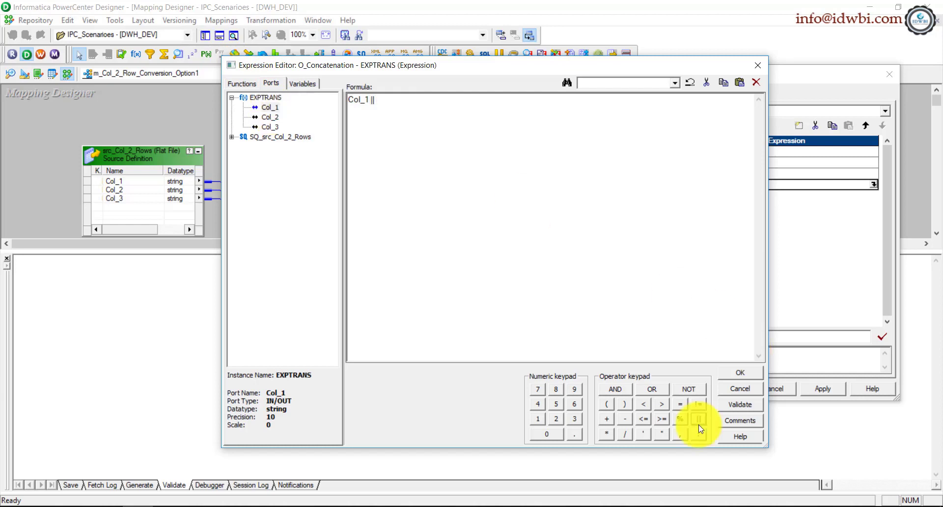
text(')
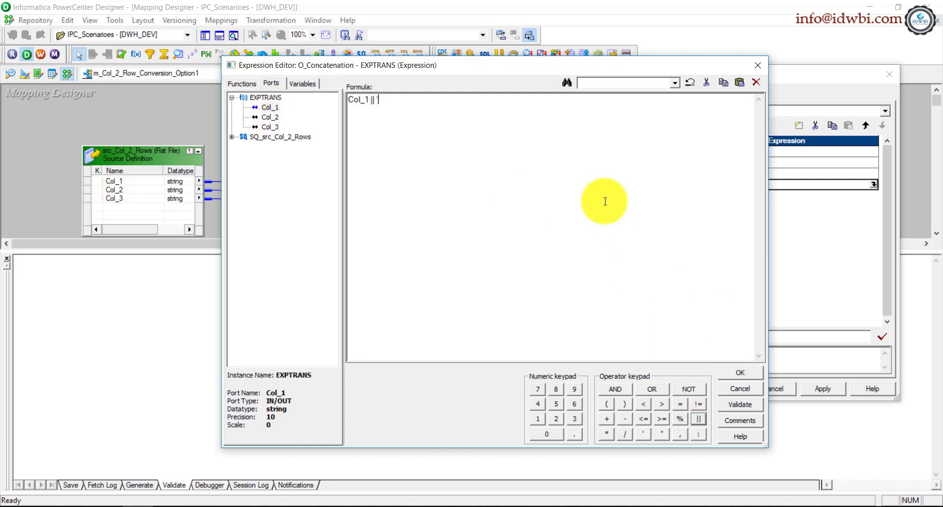
text(&)
click(697, 418)
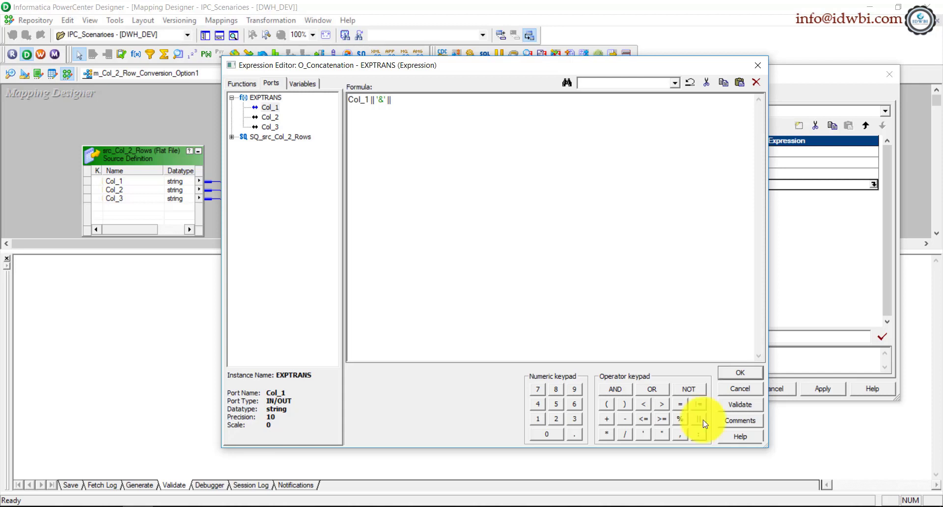
click(269, 117)
double_click(269, 120)
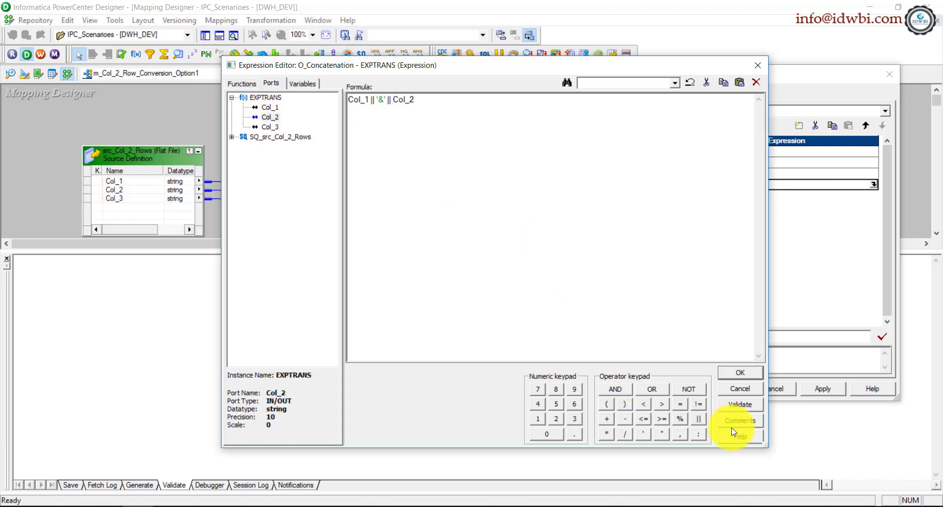
text(Administrator)
key(ctrl+z)
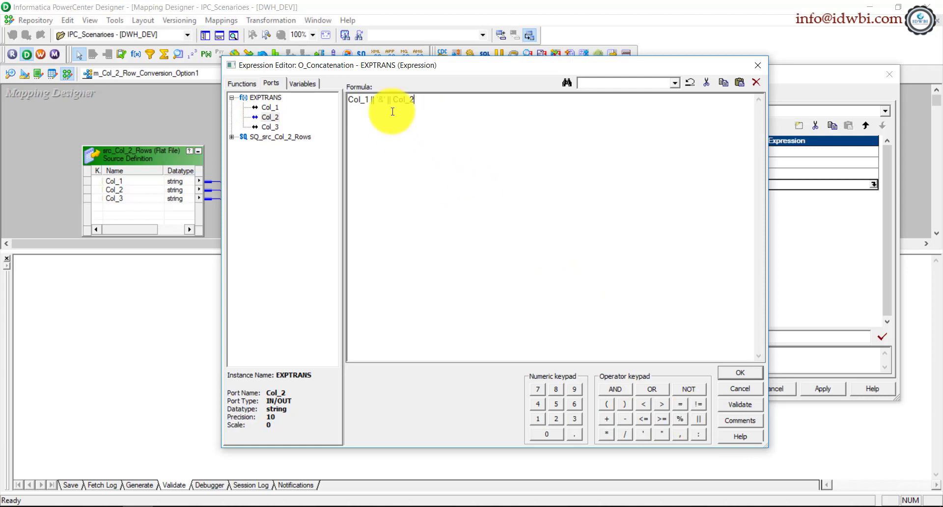
Extend the O_Concatenation formula with a copy of the || '&' || separator followed by Col_3
drag(392, 100, 367, 101)
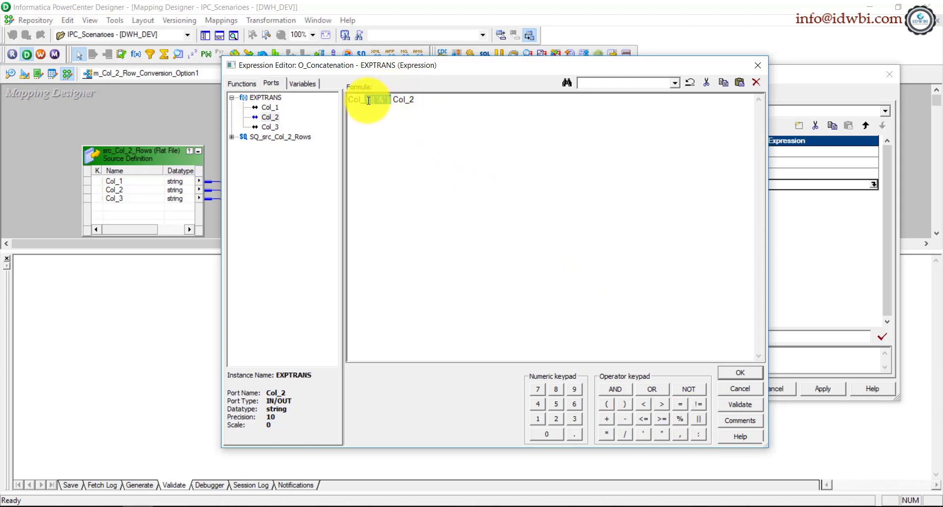
key(ctrl+c)
click(458, 99)
key(ctrl+v)
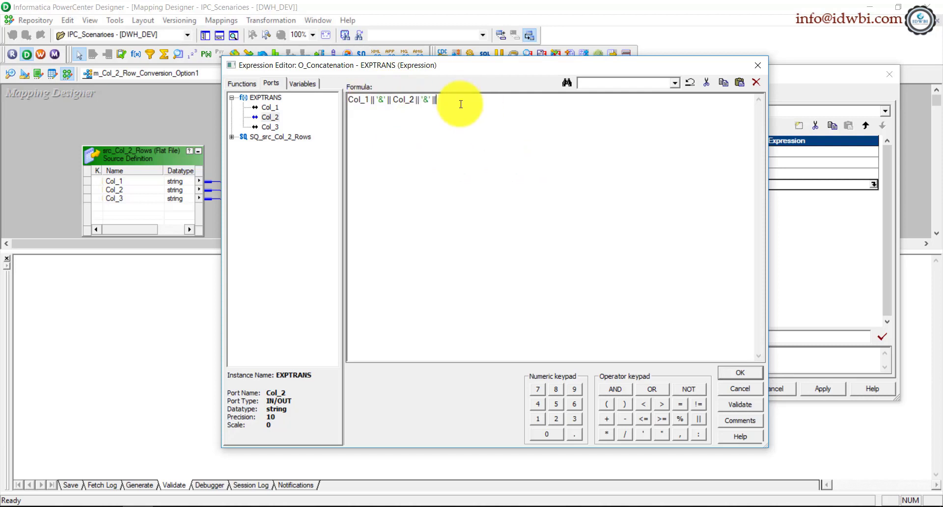
double_click(268, 126)
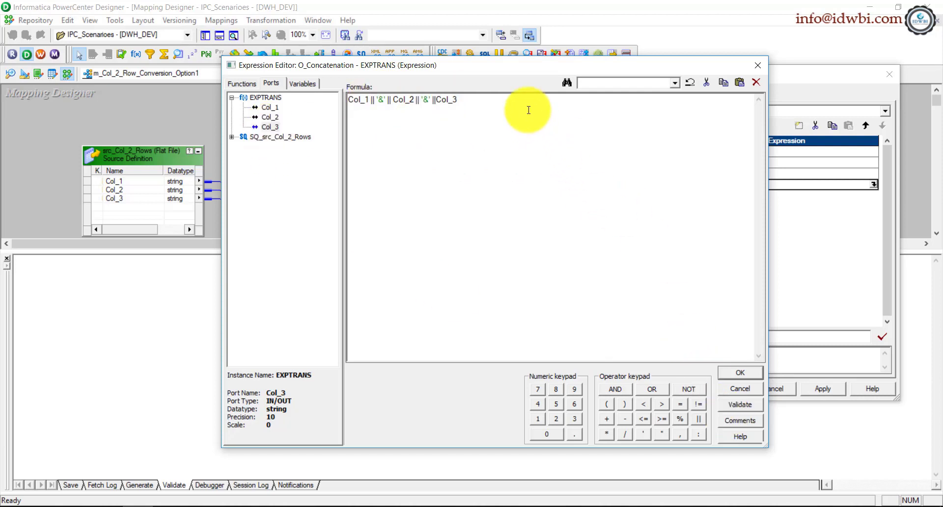
Write the sample result Col_1&Col_2&Col_3 below the O_Concatenation formula and delete it again
key(Return)
key(Return)
text(Col_1&Col_2&Col_3)
key(shift+Home)
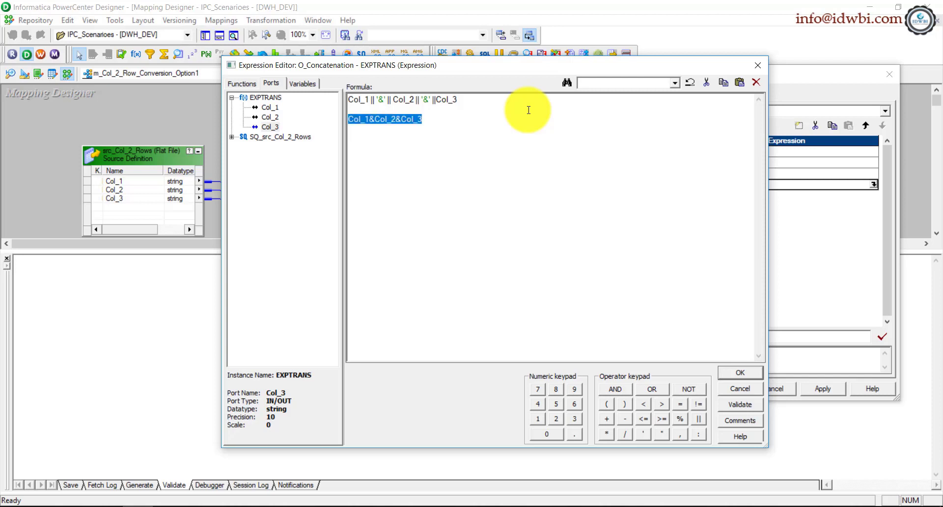
key(Delete)
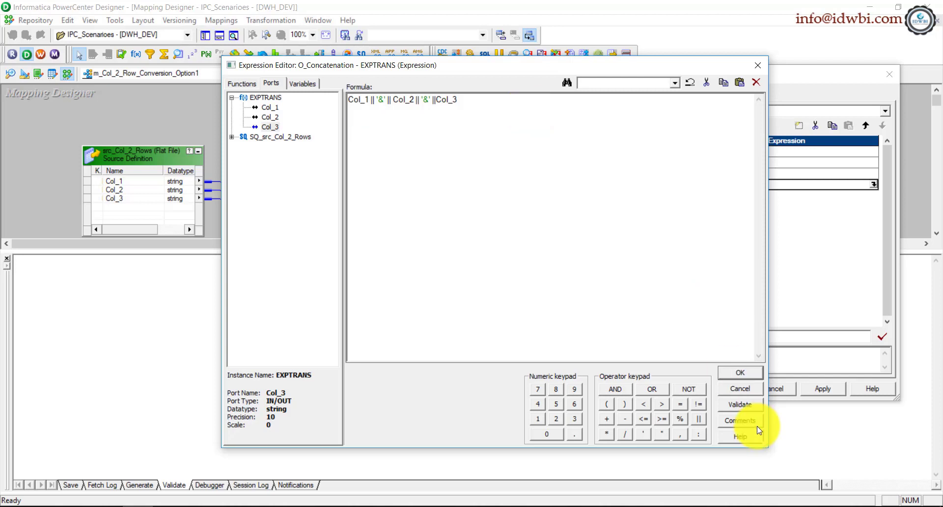
Validate the O_Concatenation expression and accept it together with the Expression transformation's edits
click(742, 403)
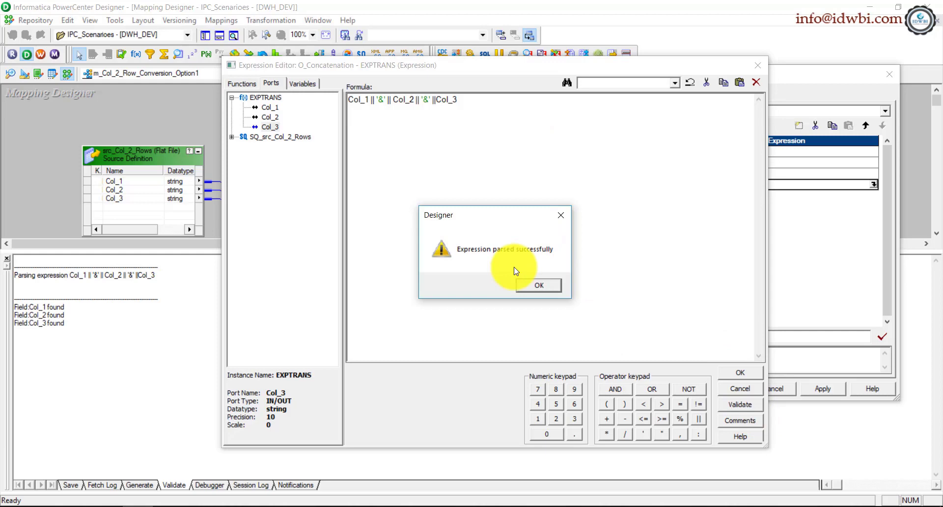
click(537, 285)
click(739, 378)
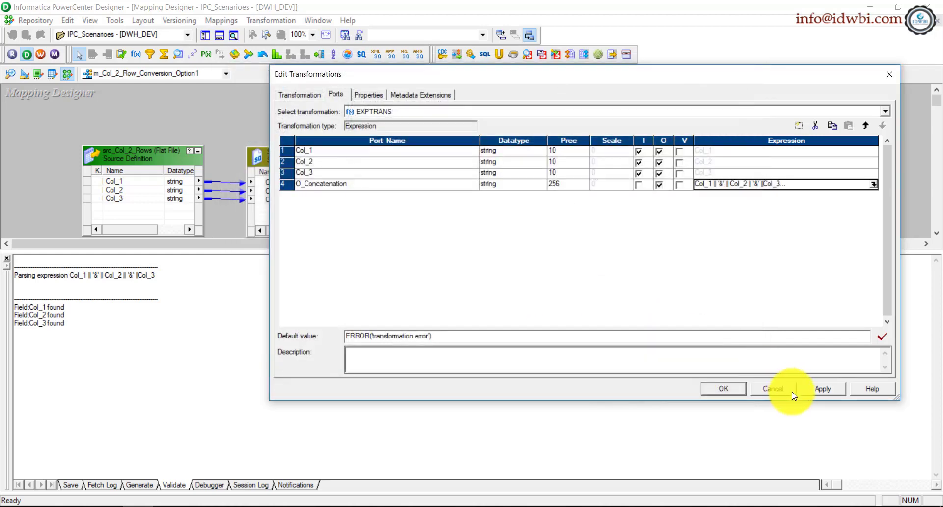
click(722, 389)
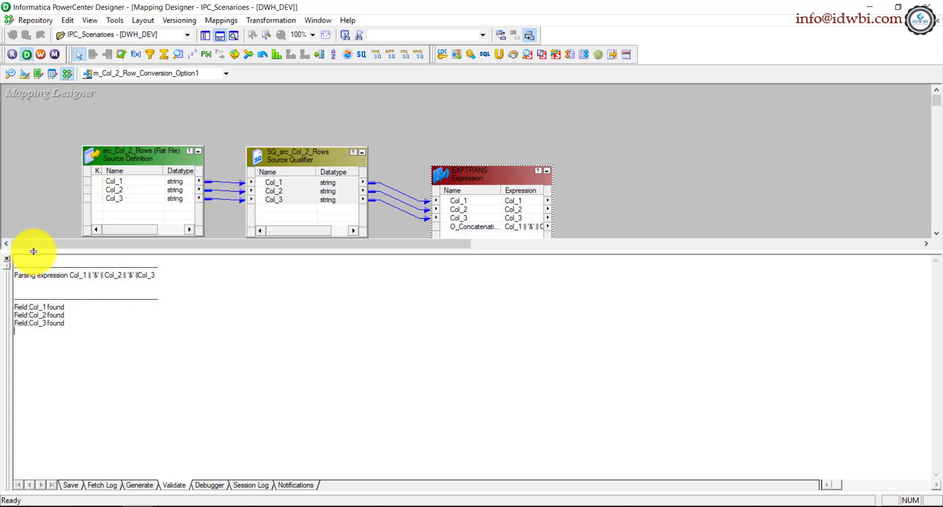
Enlarge the mapping workspace and place a Router transformation to the right of the Expression transformation
drag(30, 251, 78, 426)
click(332, 55)
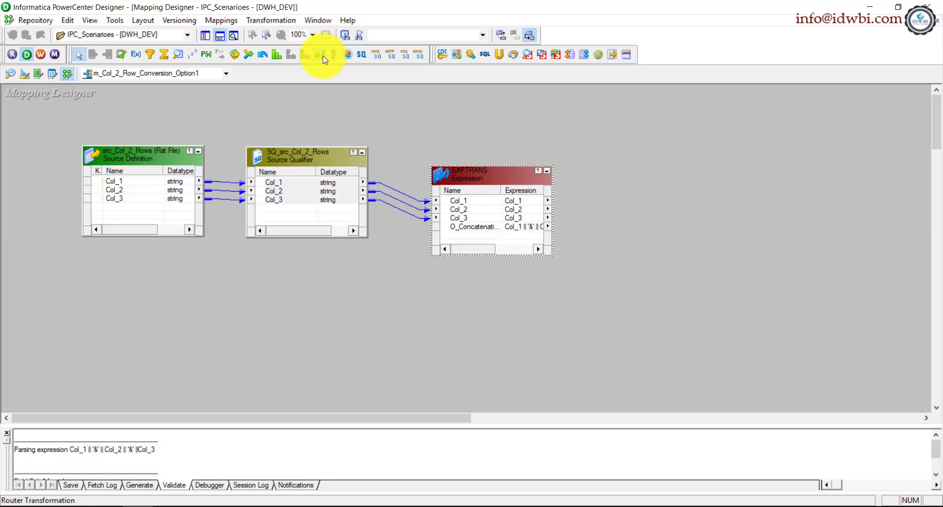
click(655, 175)
drag(698, 185, 688, 147)
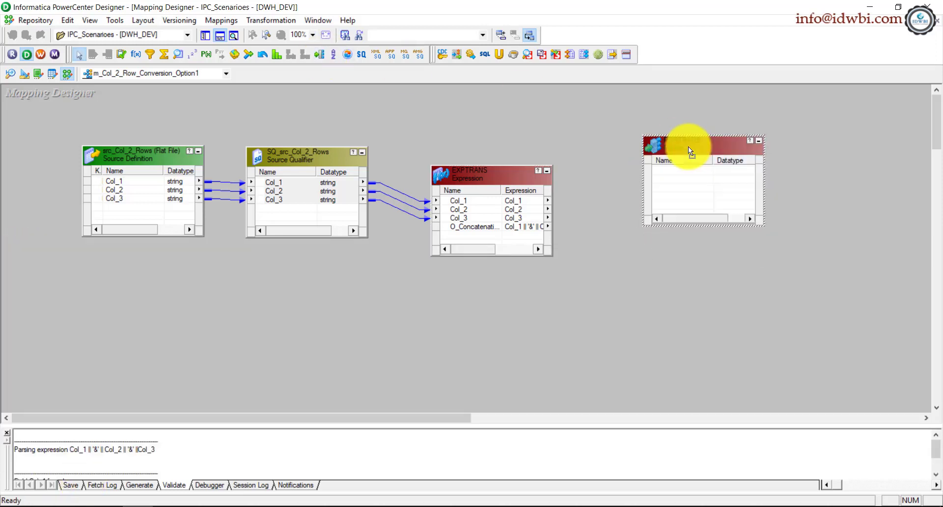
double_click(684, 147)
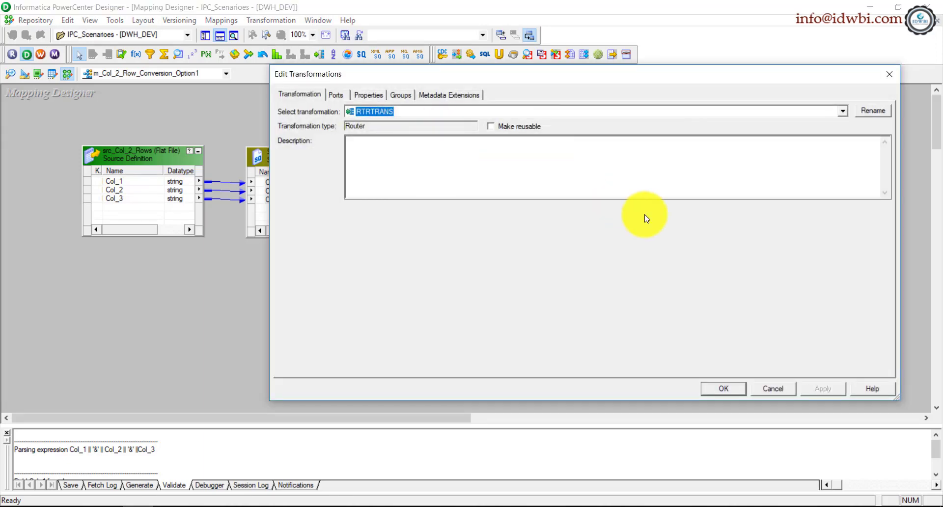
key(Return)
Link the Expression ports Col_1, Col_2, Col_3 and O_Concatenation into the Router transformation
click(457, 202)
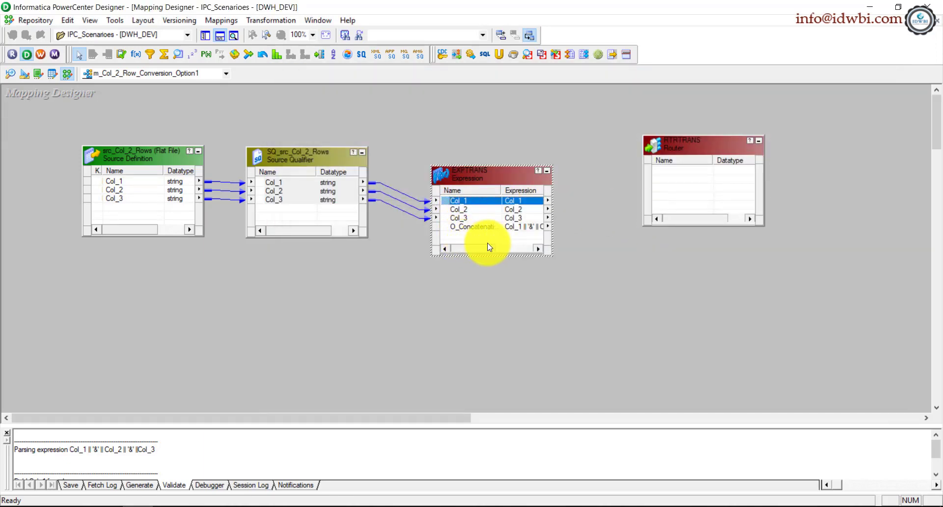
shift+click(478, 219)
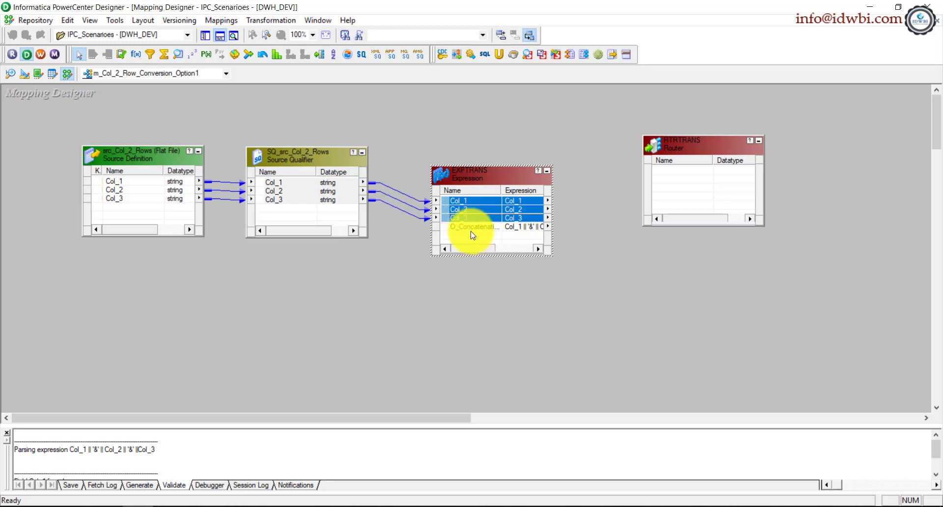
click(471, 226)
shift+click(454, 200)
drag(445, 205, 678, 183)
Add three new groups to the Router transformation
double_click(684, 138)
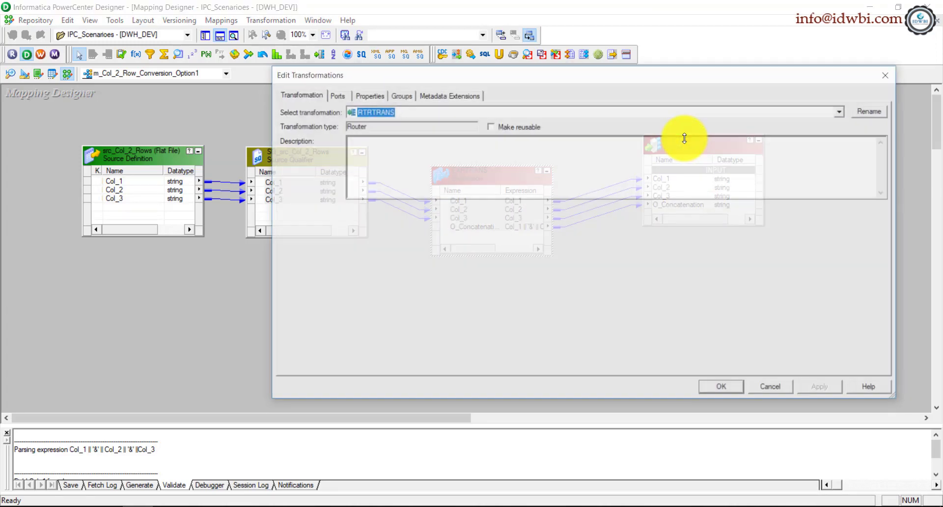
click(398, 95)
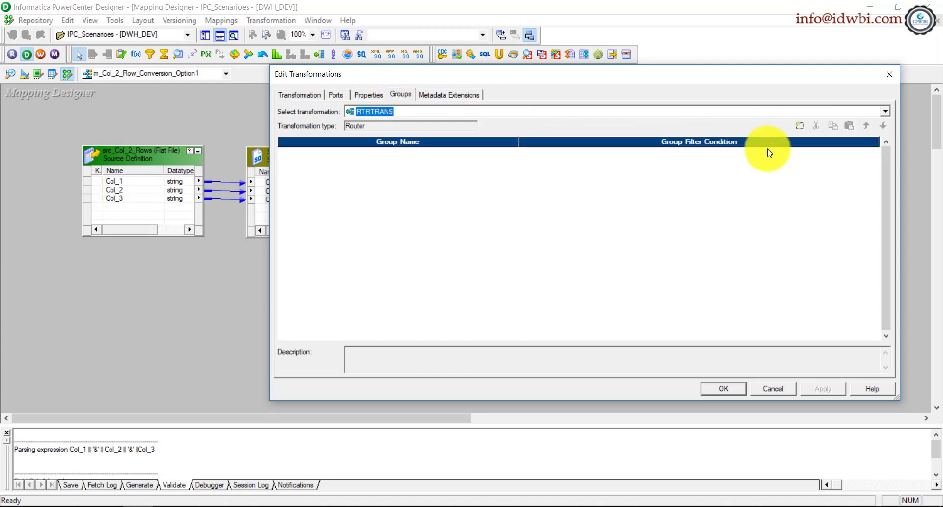
click(804, 128)
click(806, 128)
click(807, 129)
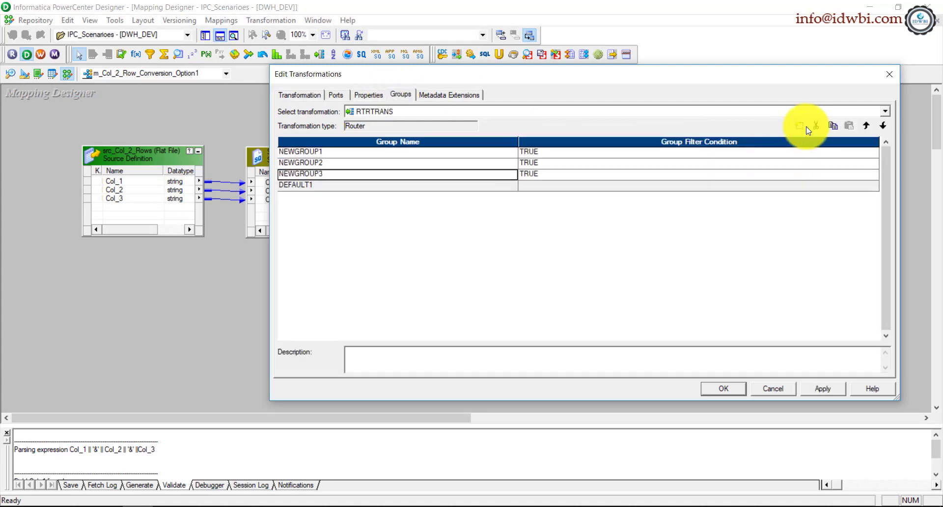
Rename the three Router groups Col_1, Col_2 and Col_3
click(365, 154)
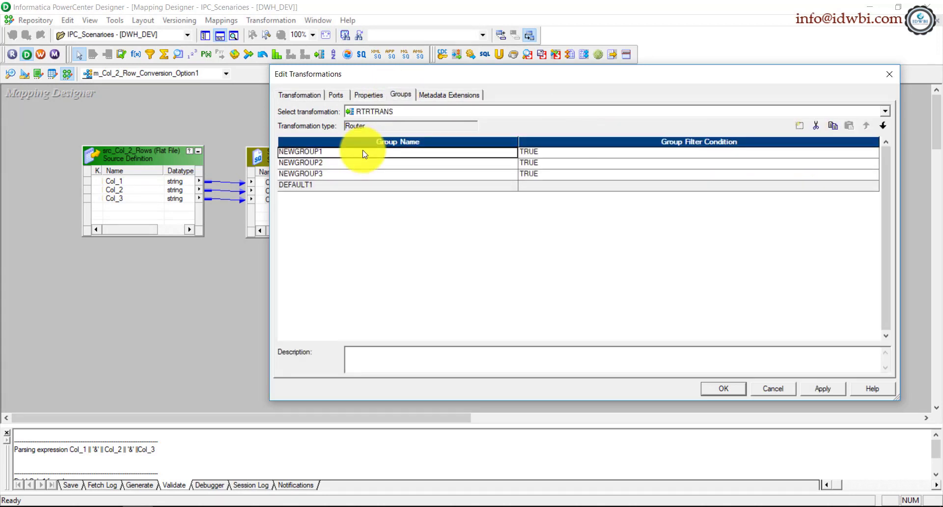
click(364, 154)
text(Col_1)
click(354, 163)
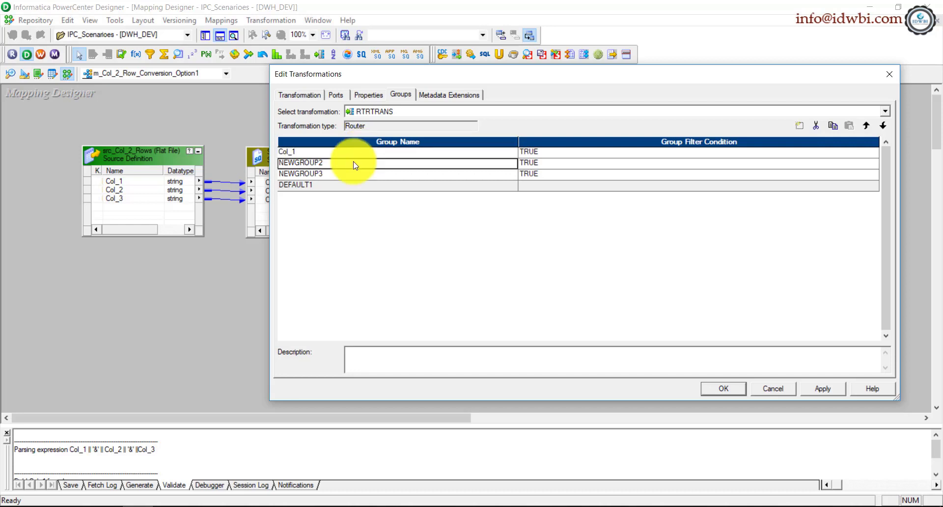
text(Col_2)
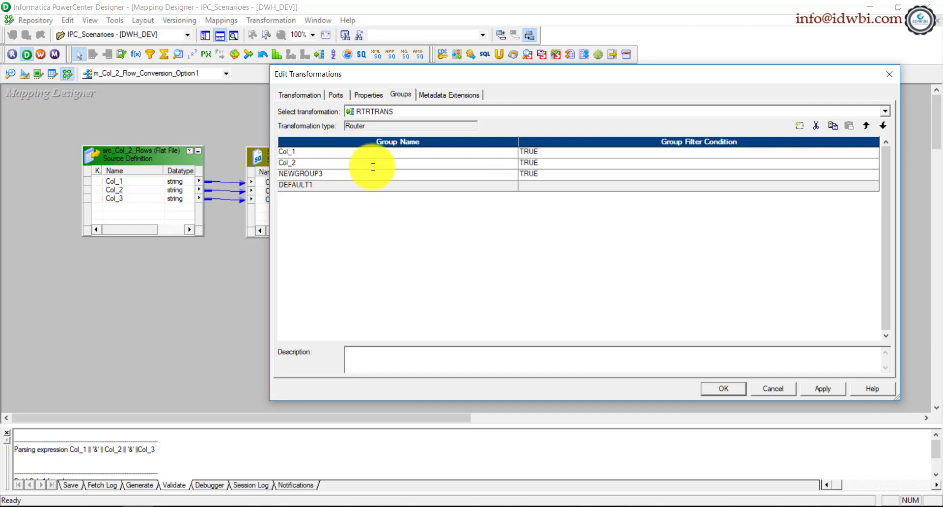
click(371, 175)
text(Col_)
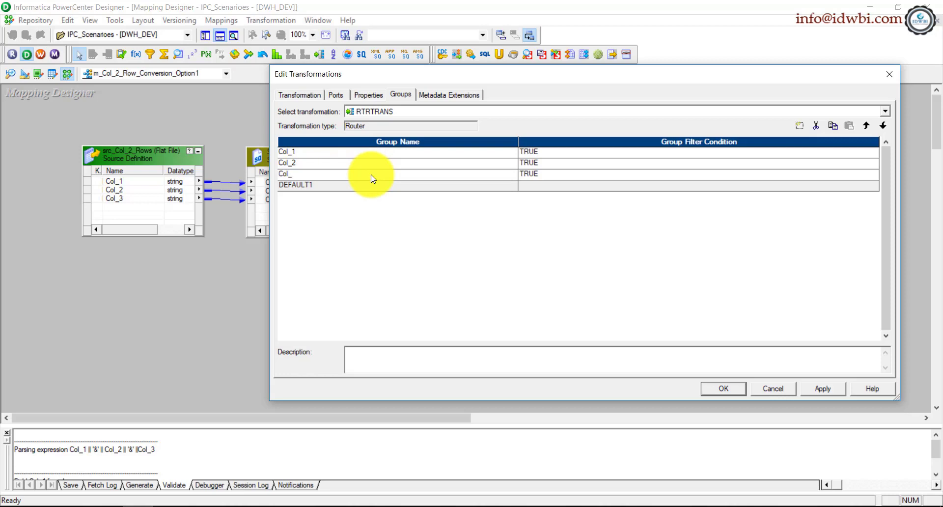
text(3)
Replace the Col_1 group's filter condition with the comment ---Col_1&Col_2&Col_3 and start a SUBSTR function below it
click(558, 152)
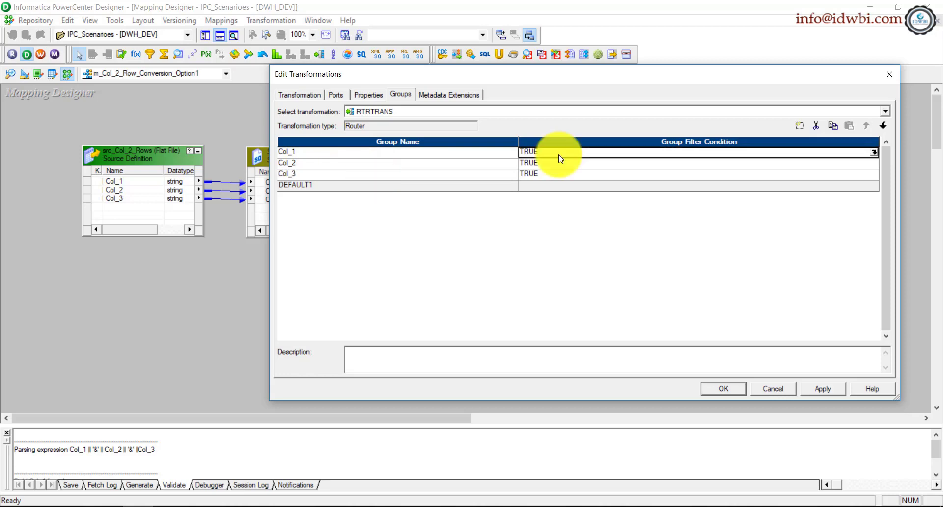
click(873, 155)
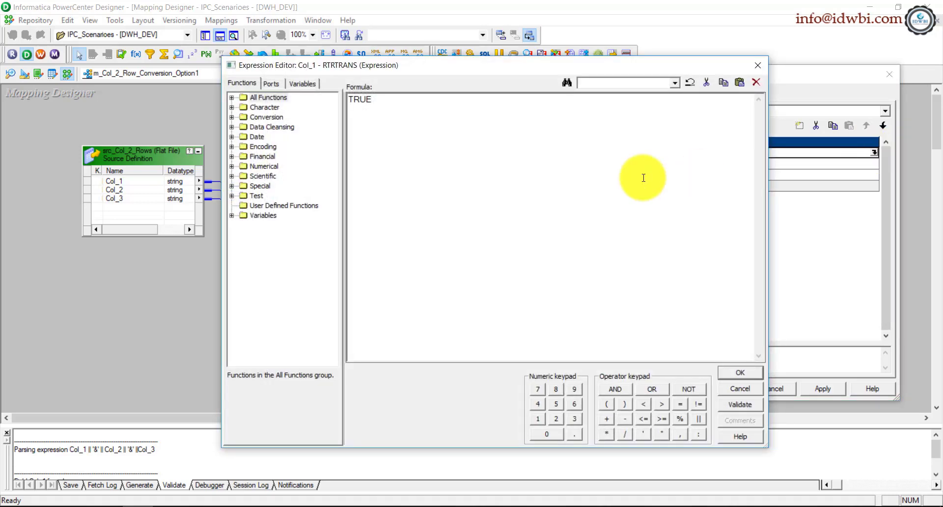
key(ctrl+a)
text(Col_1&Col_2&Col_3)
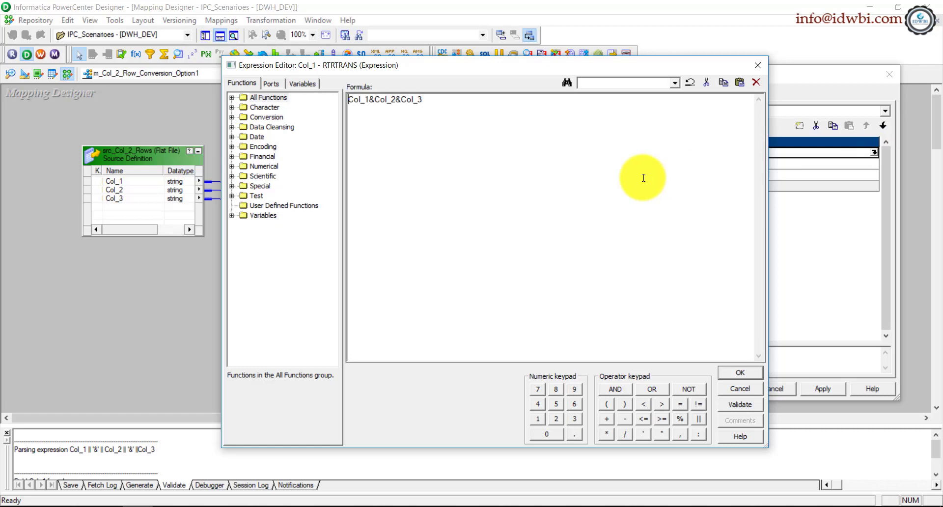
text(---)
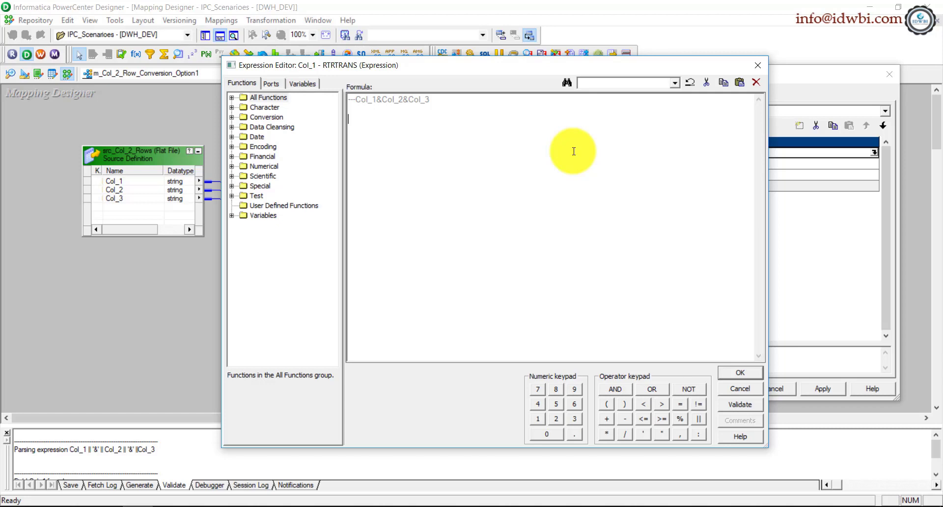
text(SUBSTR)
Write the sample word Informatica below SUBSTR and highlight the substring "orm" within it as an illustration
text(Informatica)
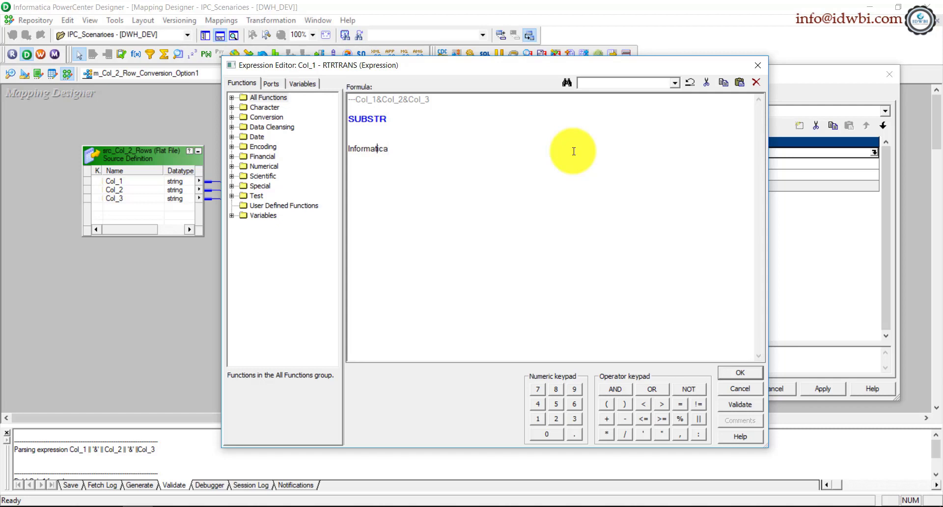
key(Left)
key(Left)
key(Left)
key(Left)
key(Left)
key(shift+Right)
key(shift+Right)
key(shift+Left)
key(shift+Left)
key(Left)
key(shift+Right)
key(shift+Right)
key(shift+Right)
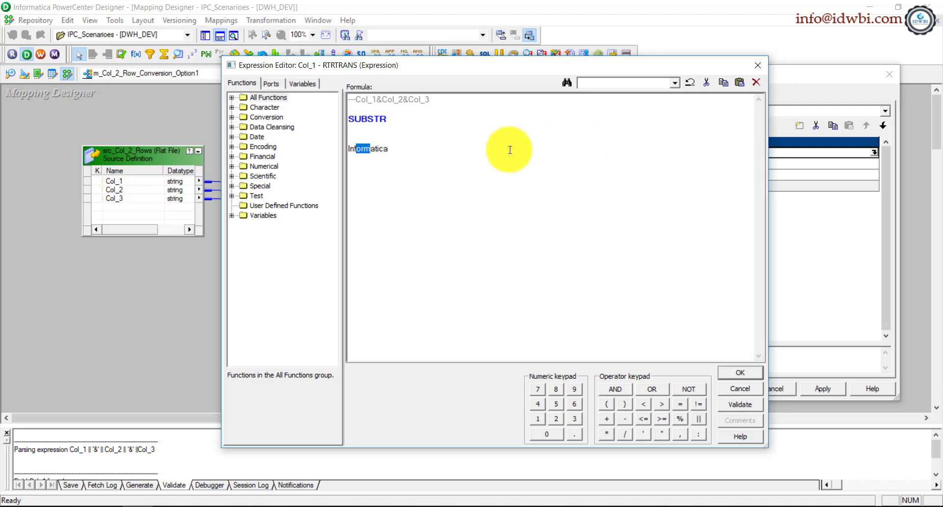
click(510, 150)
key(shift+Home)
Replace the sample word with INSTR and write the example word Informatica beneath it
text(INs)
key(BackSpace)
key(BackSpace)
key(BackSpace)
text(INSTRInformaion)
key(BackSpace)
key(BackSpace)
key(BackSpace)
text(tica)
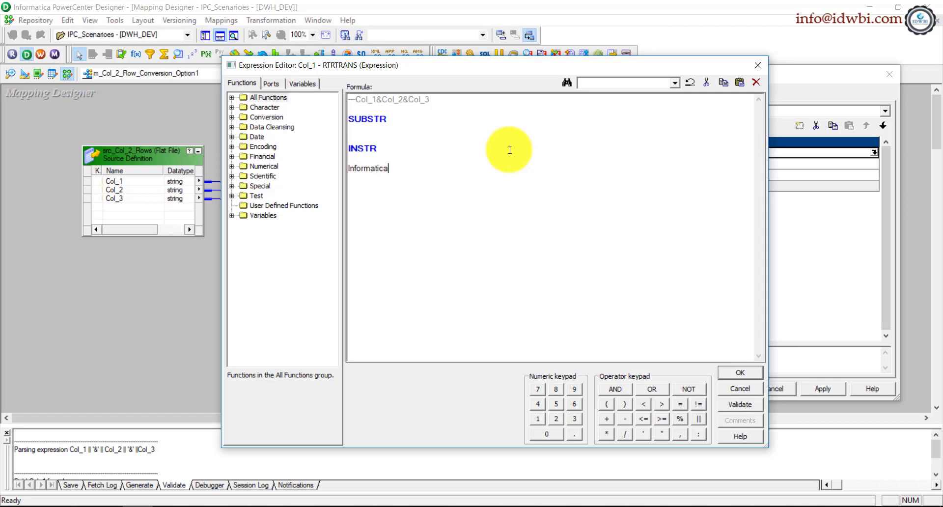
Add the example note o --> 4 below Informatica, and delete both sample lines under INSTR
key(Return)
text(o --> 4)
key(shift+Left)
key(shift+Up)
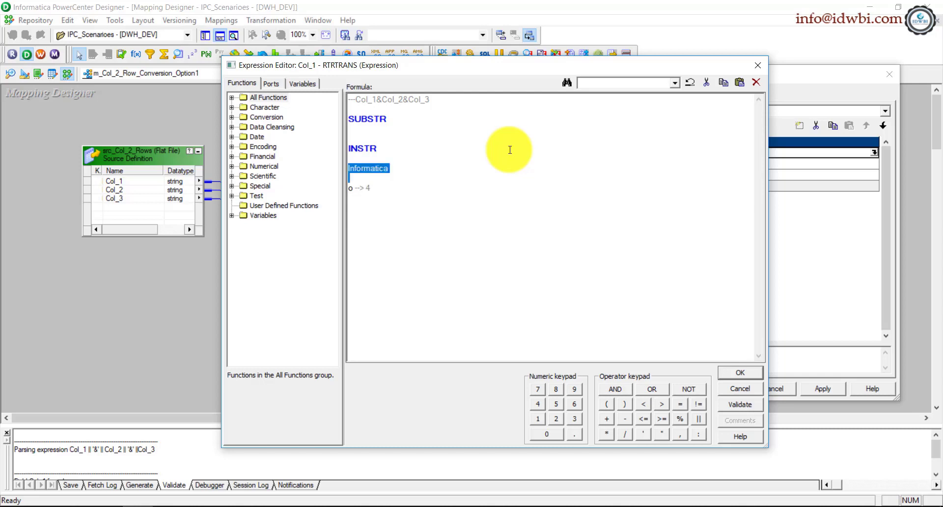
key(shift+Home)
key(BackSpace)
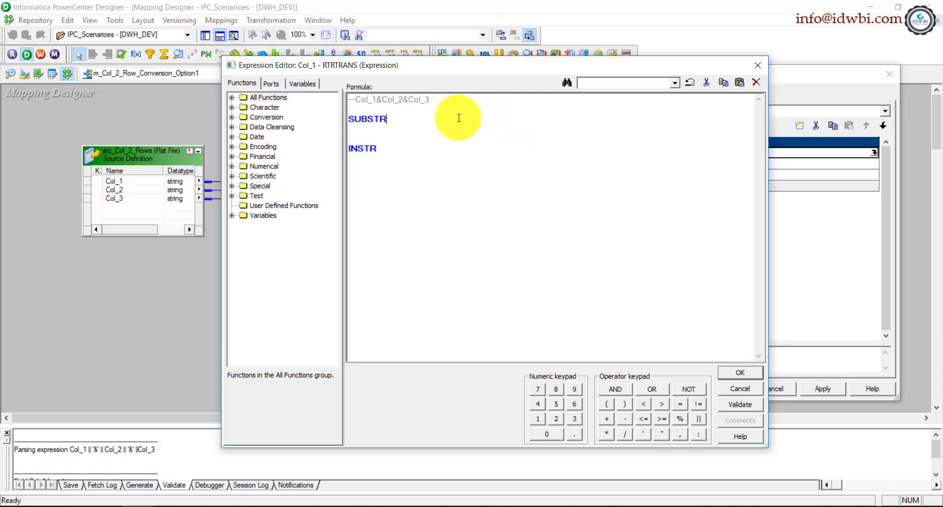
Give the SUBSTR function the Router's O_Concatenation port and the start position 1
mouse_move(140, 503)
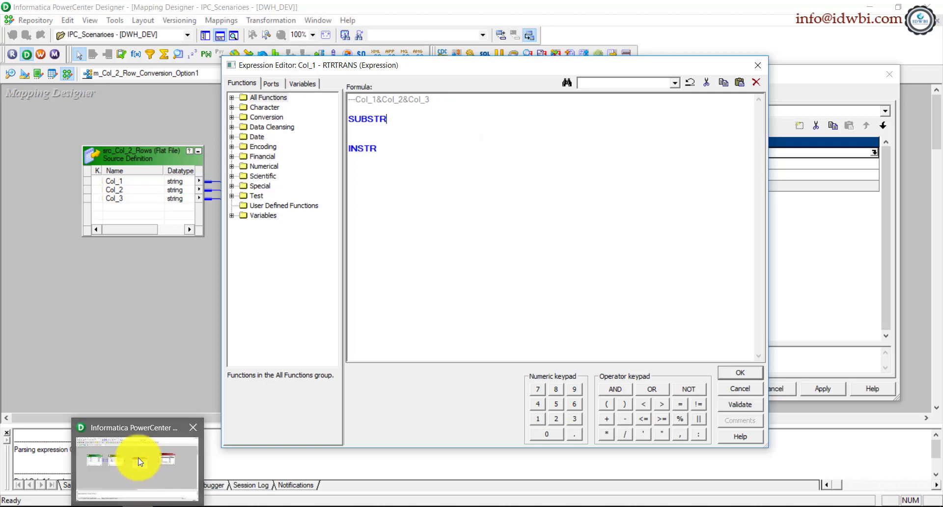
click(282, 85)
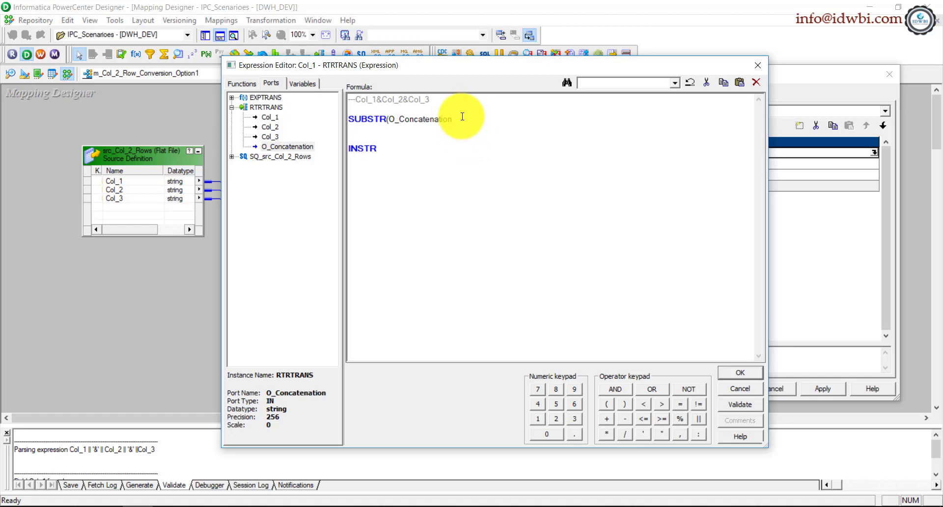
text(1)
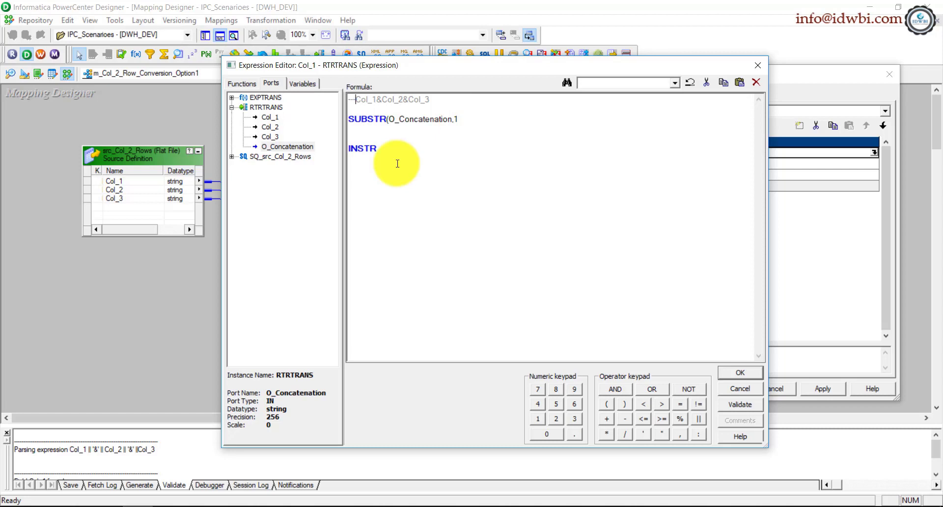
Complete the condition by adding INSTR(O_Concatenation,'&')-1 as the SUBSTR length and comparing it with Col_1
click(481, 121)
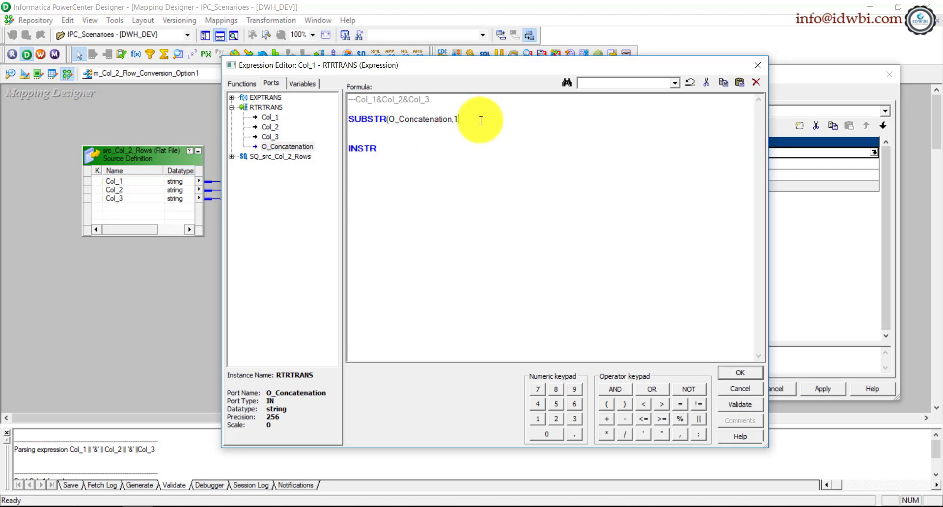
text(,INSTR()
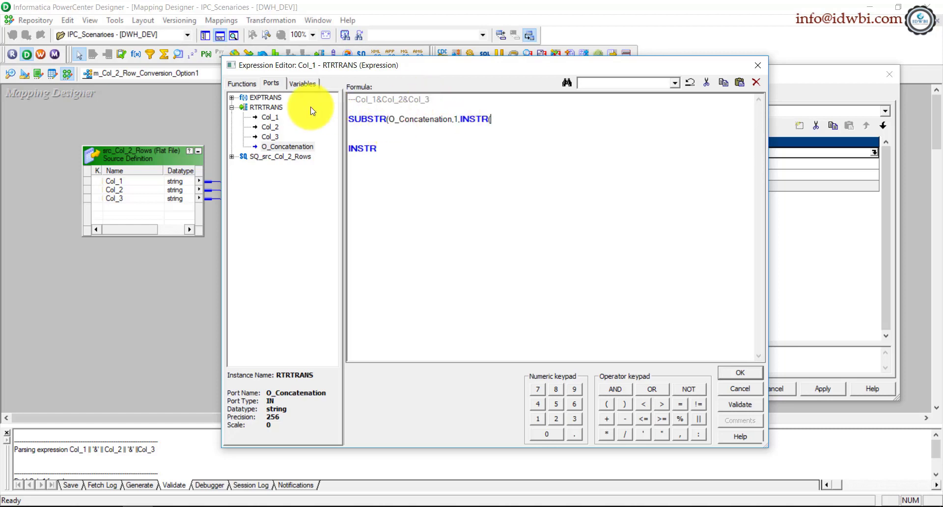
double_click(287, 147)
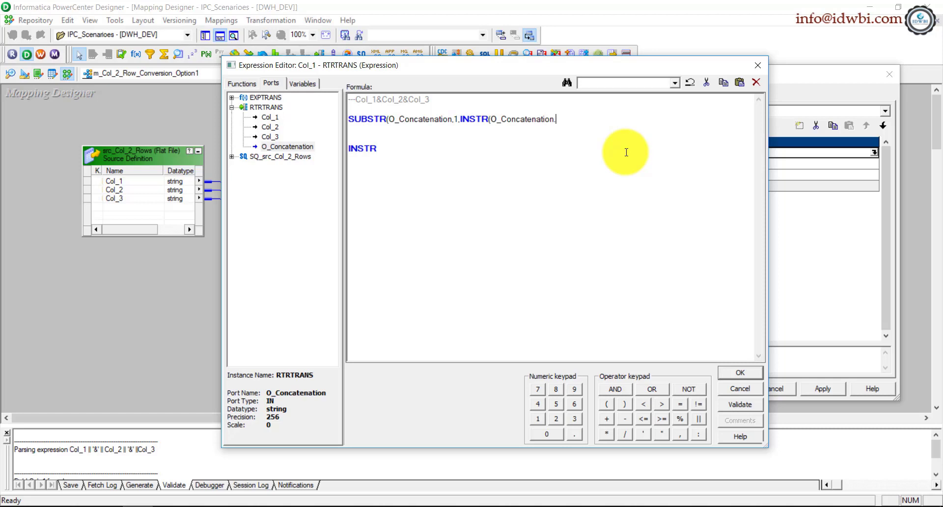
text(.'&')
drag(382, 101, 355, 100)
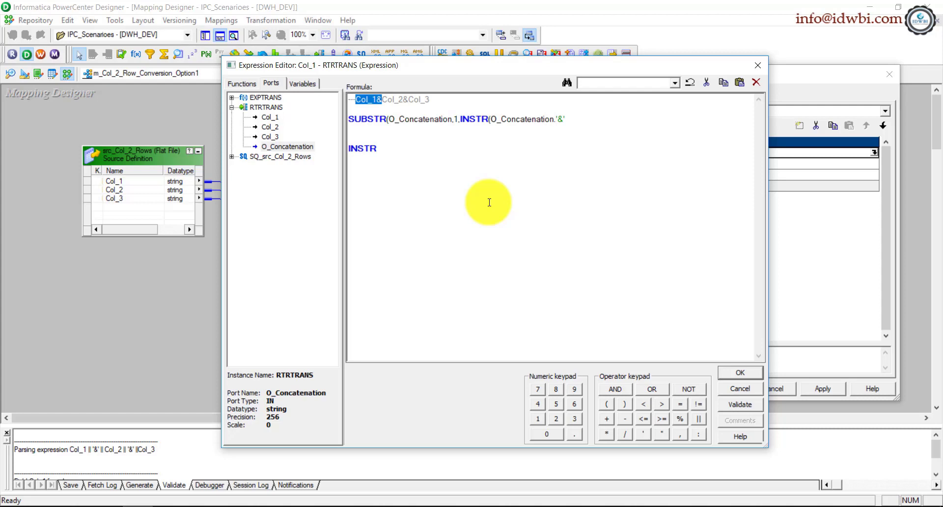
click(615, 119)
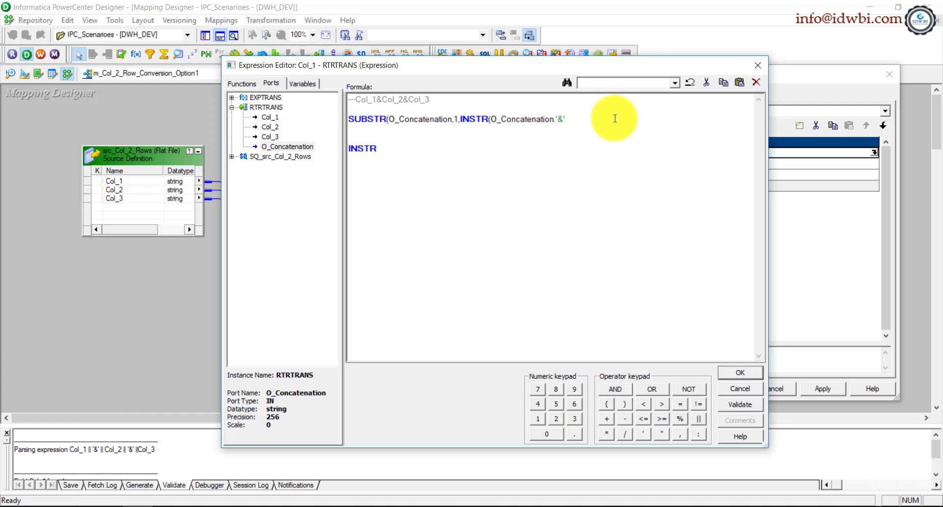
text())
text(-1=Col_1)
Replace the leftover INSTR line below the condition with an Output comment
click(417, 152)
click(350, 99)
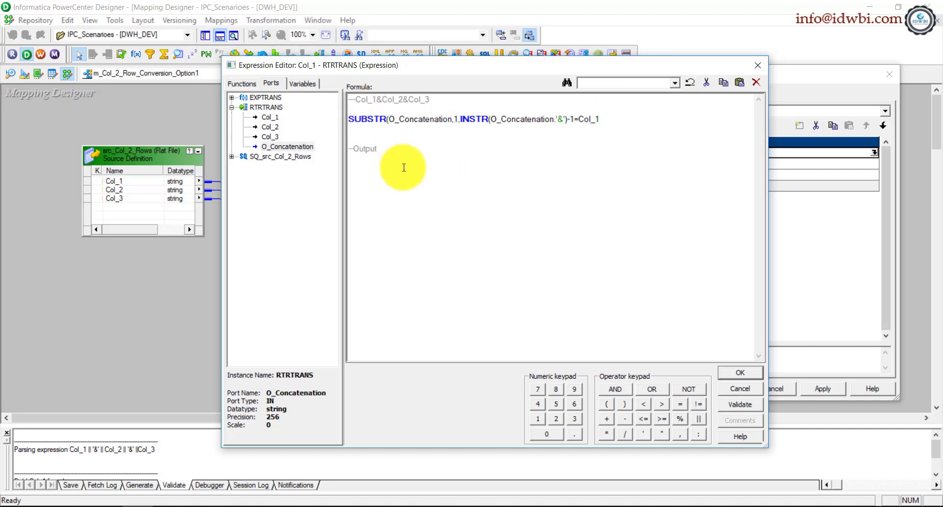
Label the comment above the condition as Input and extend the Output comment with -- COL_1
text(Input)
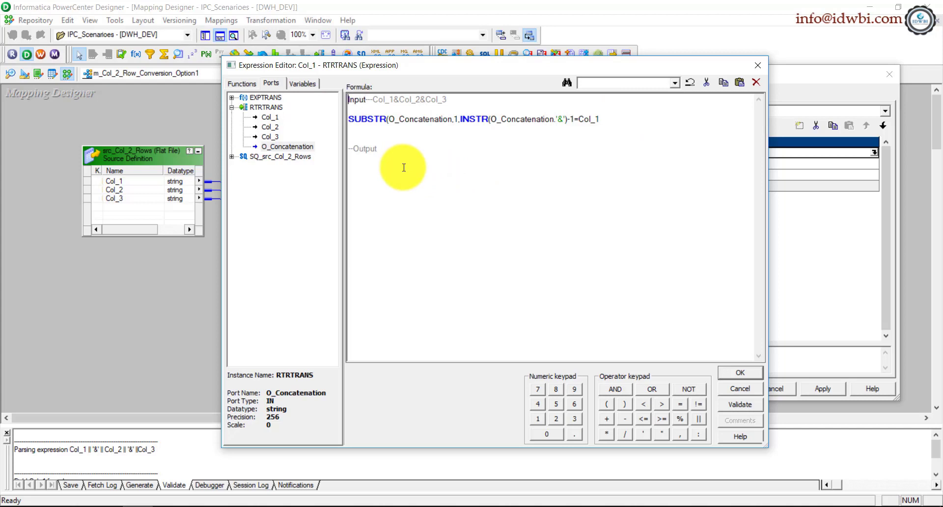
key(Home)
text(--)
click(404, 149)
text(-)
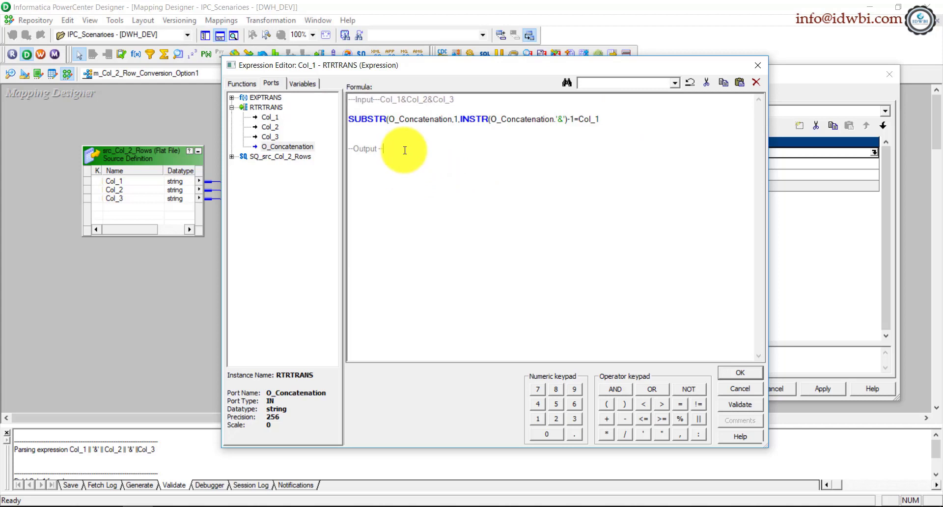
text(-COL_1)
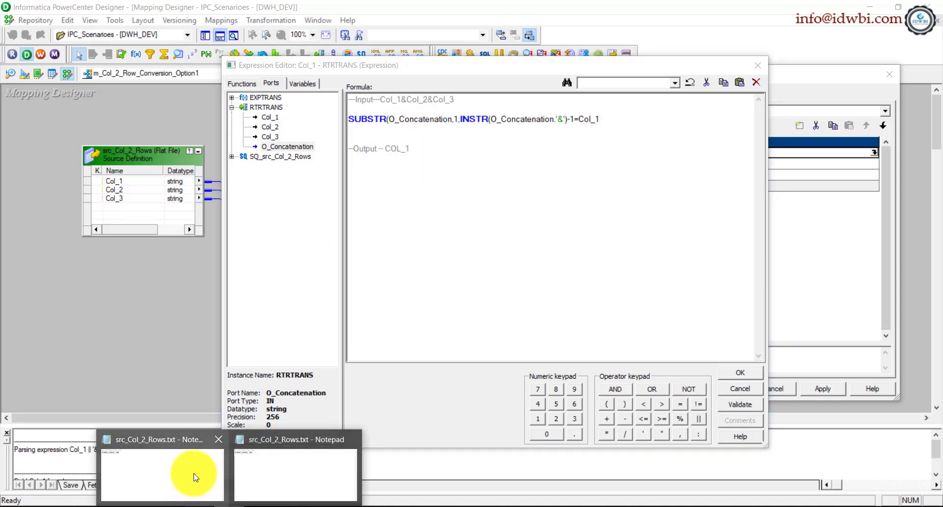
Check the sample values in the src_Col_2_Rows.txt source file in Notepad
click(184, 475)
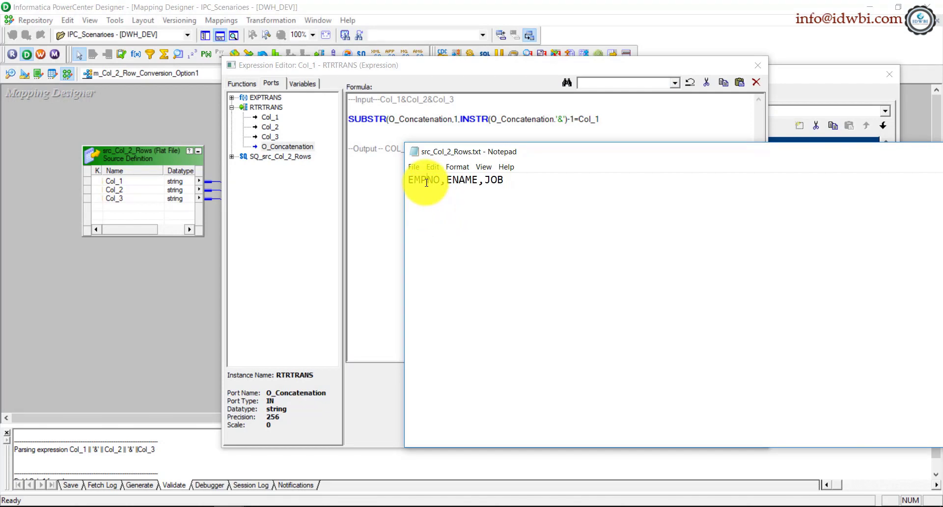
key(ctrl+a)
click(368, 151)
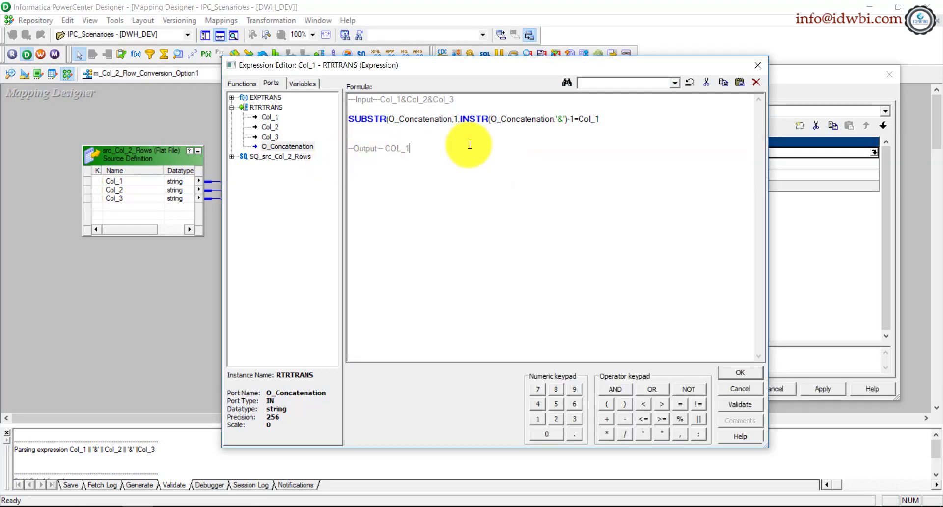
Validate the Col_1 condition, add the missing closing parenthesis after -1, revalidate and accept the expression
key(ctrl+a)
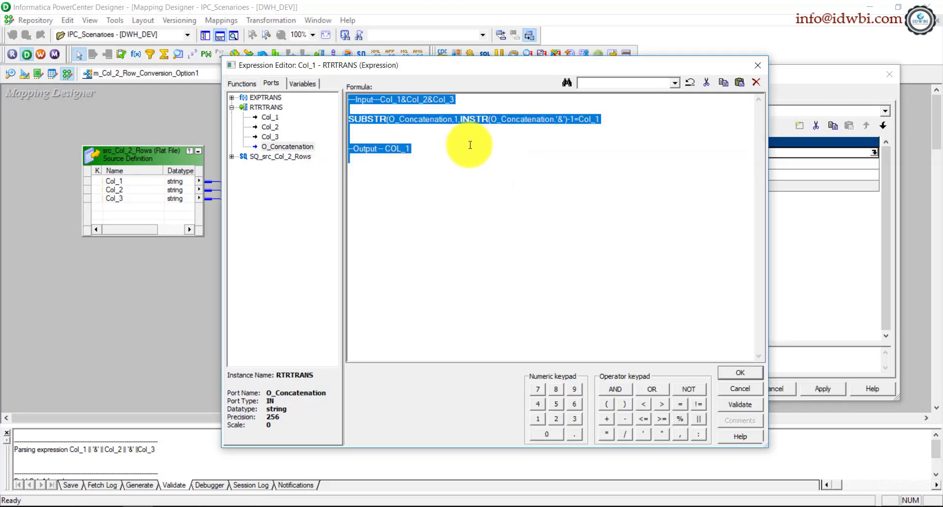
click(579, 174)
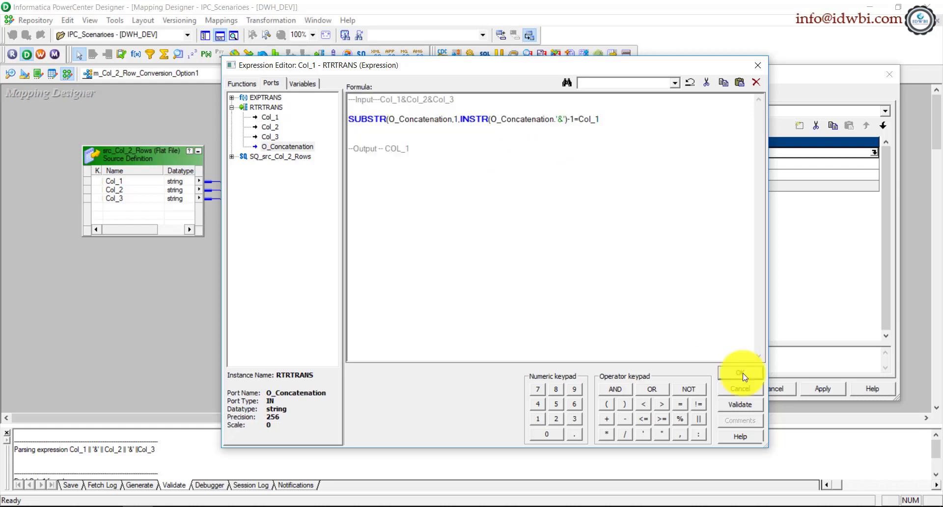
click(742, 410)
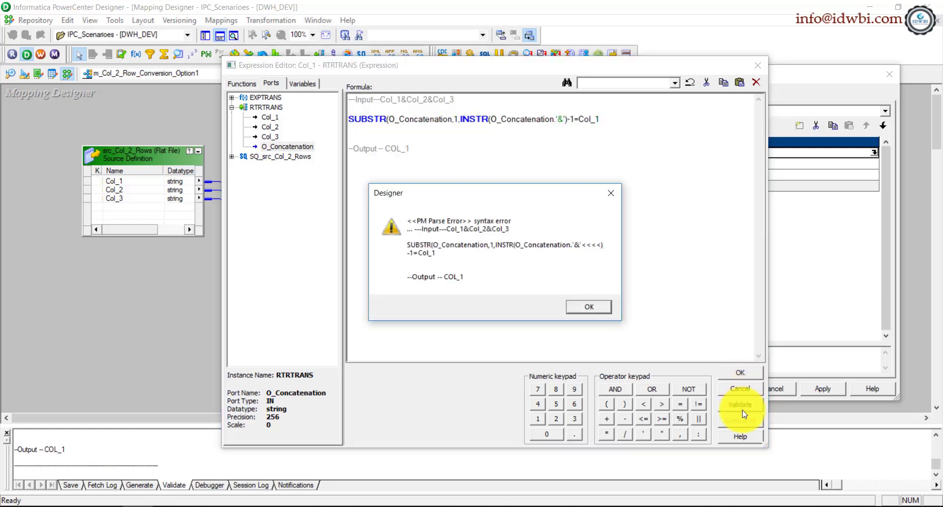
click(580, 305)
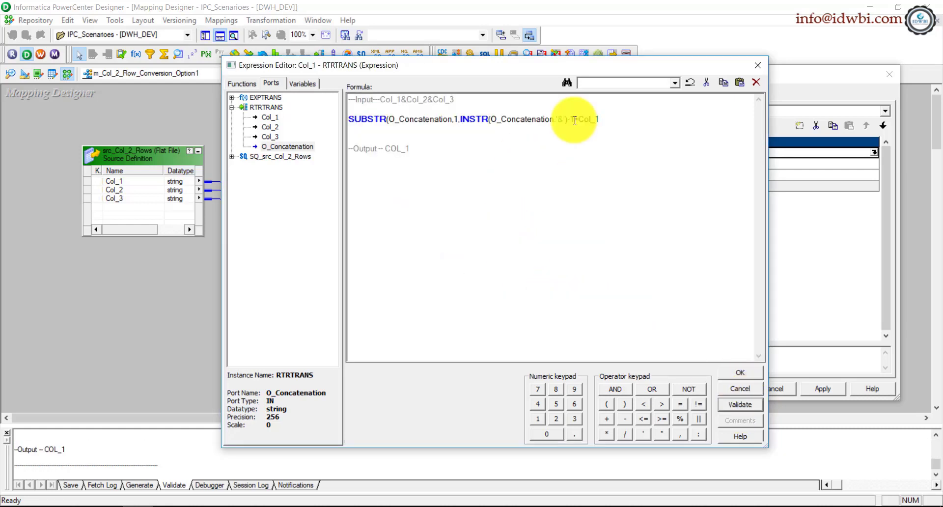
text())
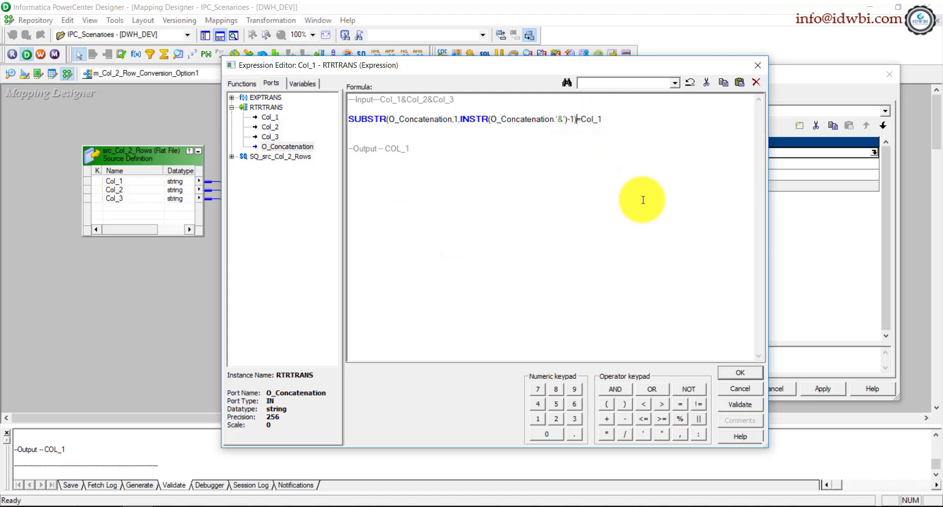
click(736, 405)
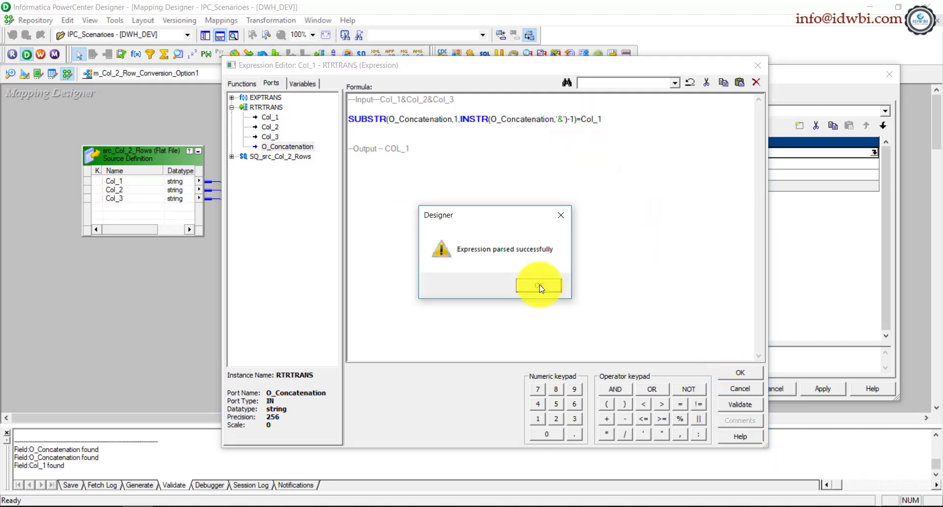
click(539, 285)
click(739, 369)
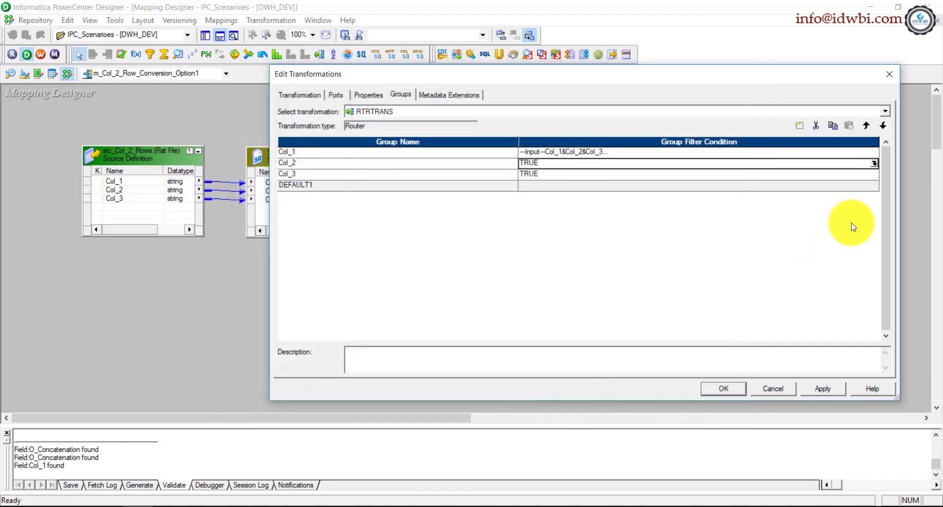
Replace the Col_2 group's TRUE filter condition with a copy of the Col_1 group's commented SUBSTR condition
click(873, 162)
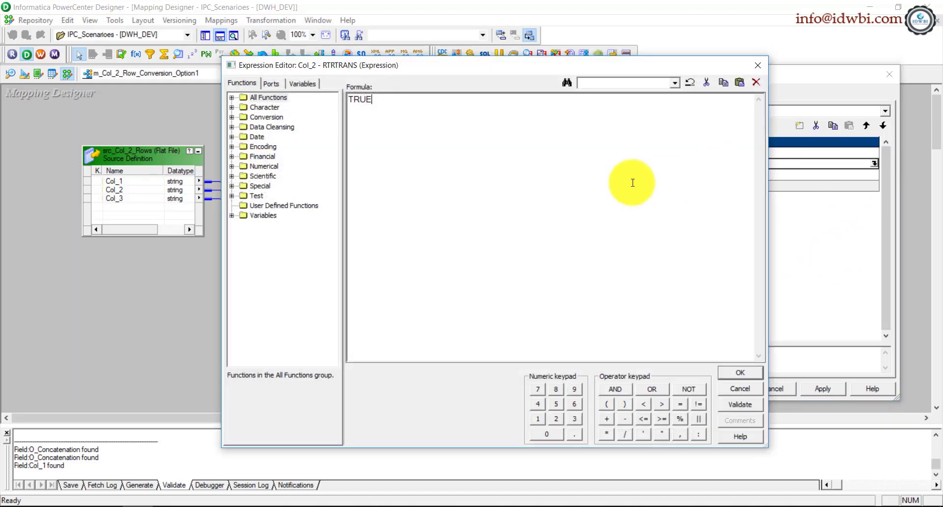
key(ctrl+a)
text(--Input---Col_1&Col_2&Col_3  SUBSTR(O_Concatenation,1,INSTR(O_Concatenation,'&')-1)=Col_1   --Output -- COL_1)
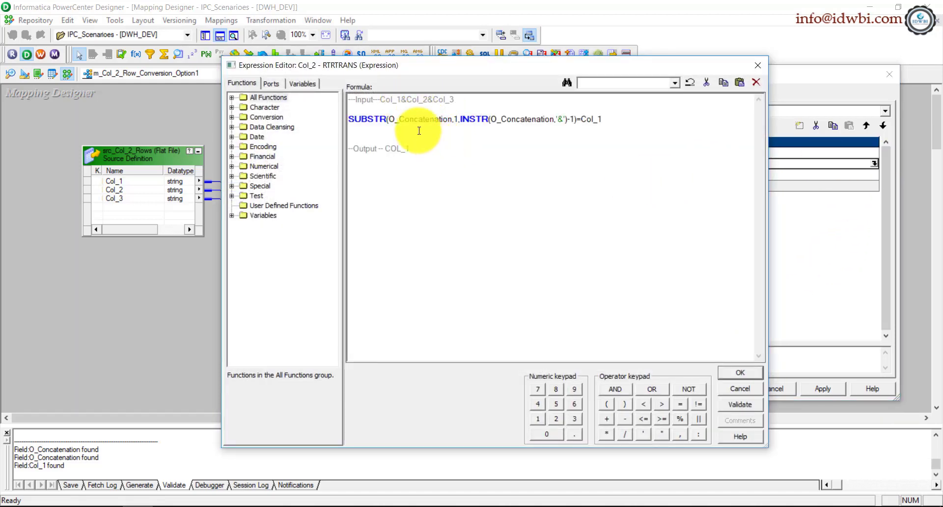
drag(407, 103, 381, 101)
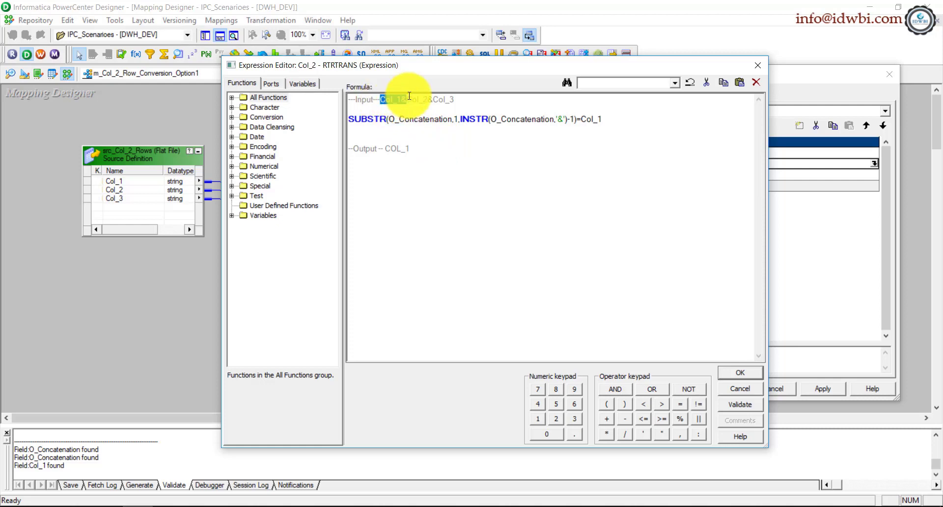
click(384, 100)
key(Return)
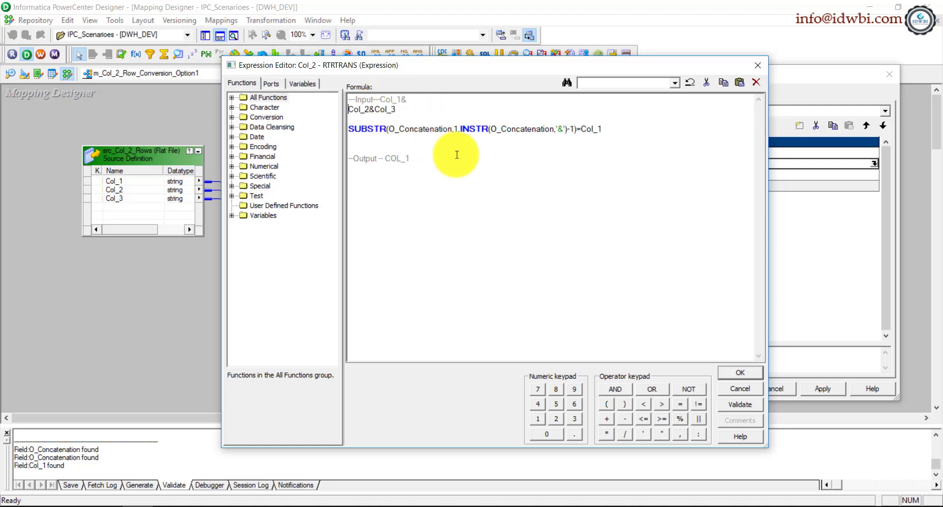
key(BackSpace)
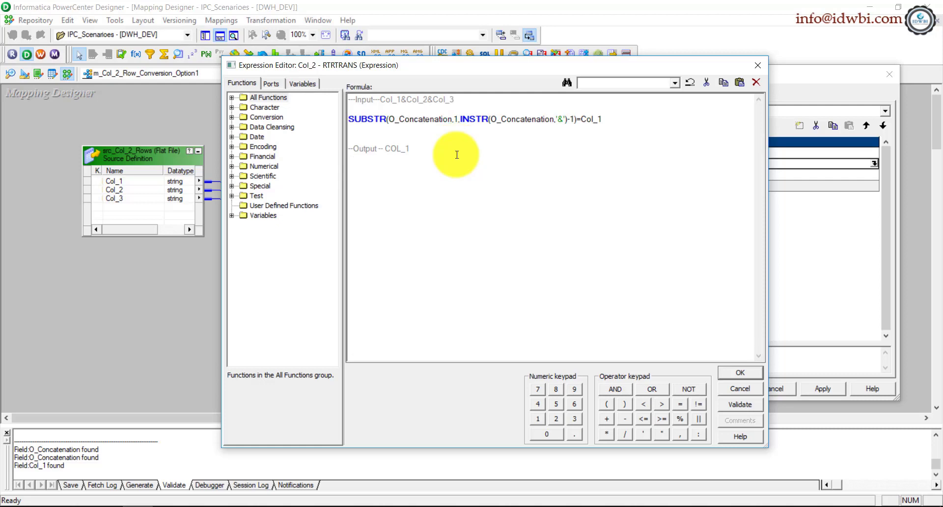
Examine the copied condition's INSTR part, its start position and the column order in the Input comment
key(shift+Right)
key(shift+Right)
key(shift+Right)
key(shift+Right)
key(shift+Right)
drag(615, 119, 547, 120)
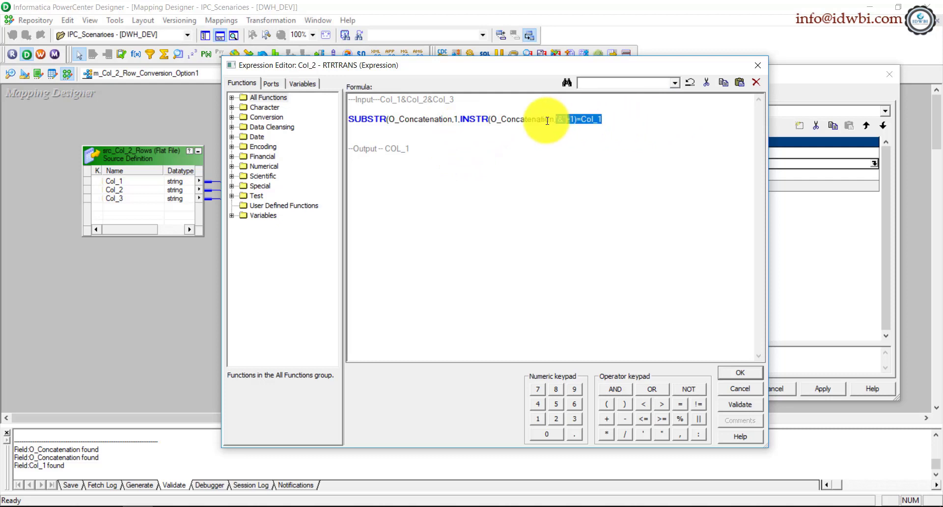
double_click(454, 120)
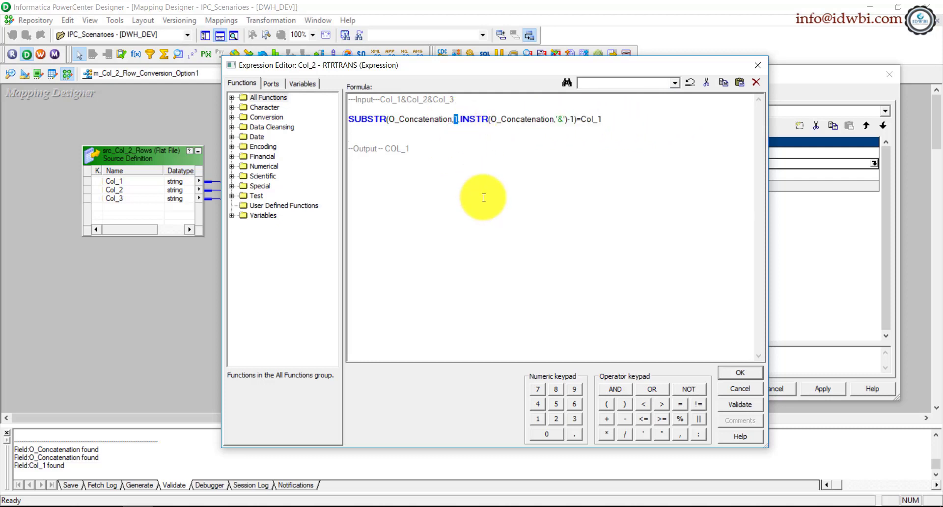
click(384, 100)
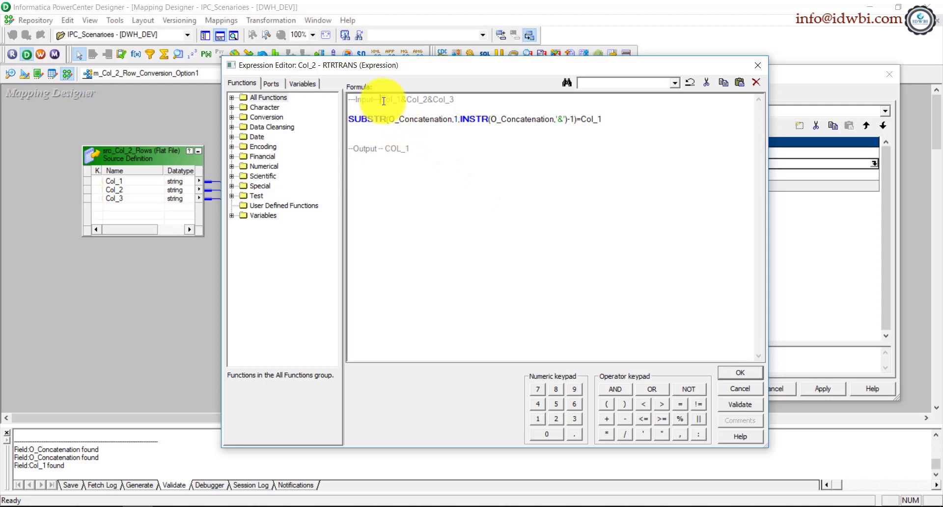
click(409, 100)
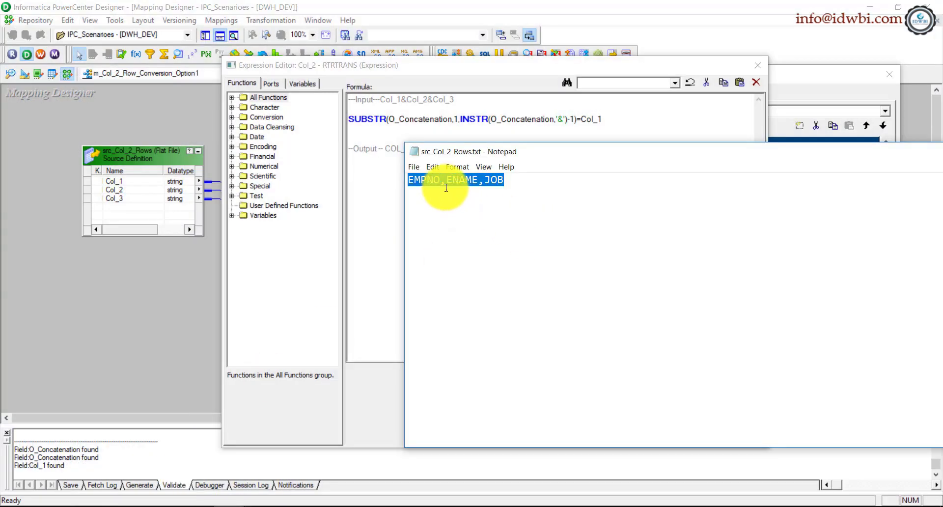
Try lengthening EMPNO to EMPLOYEENO in src_Col_2_Rows.txt, and remove the added letters
click(528, 187)
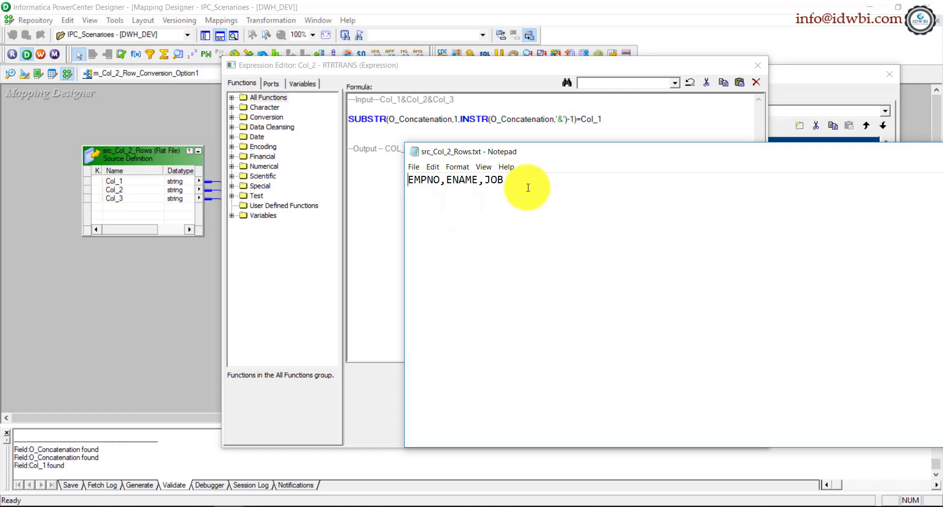
text(LOYEE)
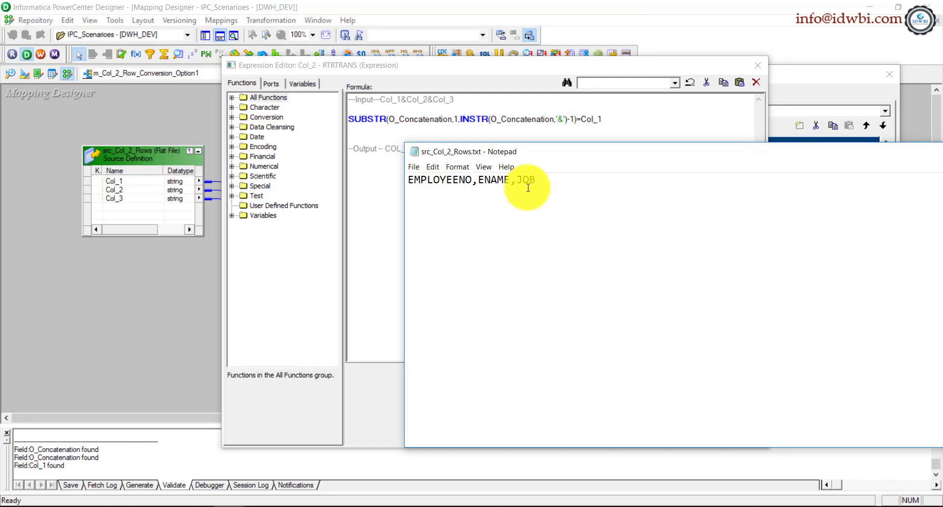
click(458, 178)
key(BackSpace)
key(BackSpace)
key(BackSpace)
key(BackSpace)
key(BackSpace)
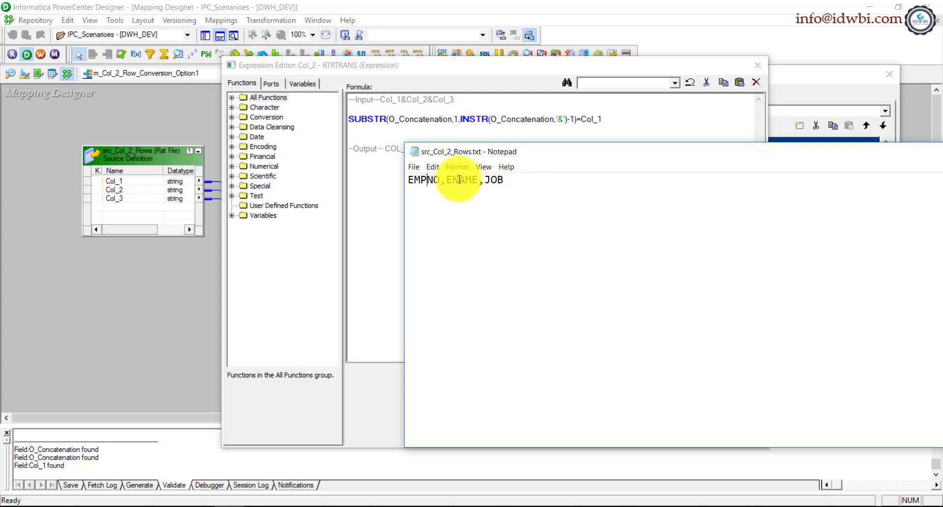
click(374, 200)
Replace the SUBSTR start position in the Col_2 condition with INSTR(O_Concatenation,'&')
click(459, 118)
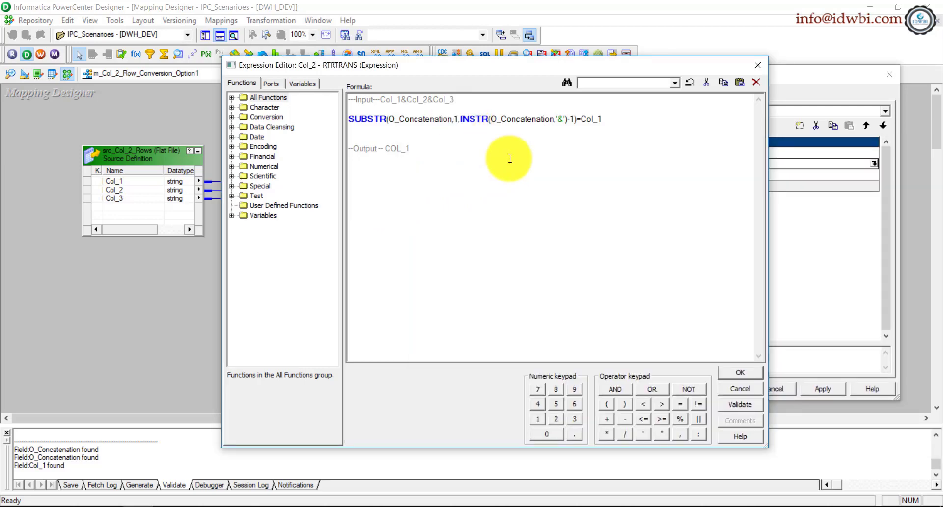
key(shift+Left)
key(Return)
drag(407, 99, 400, 99)
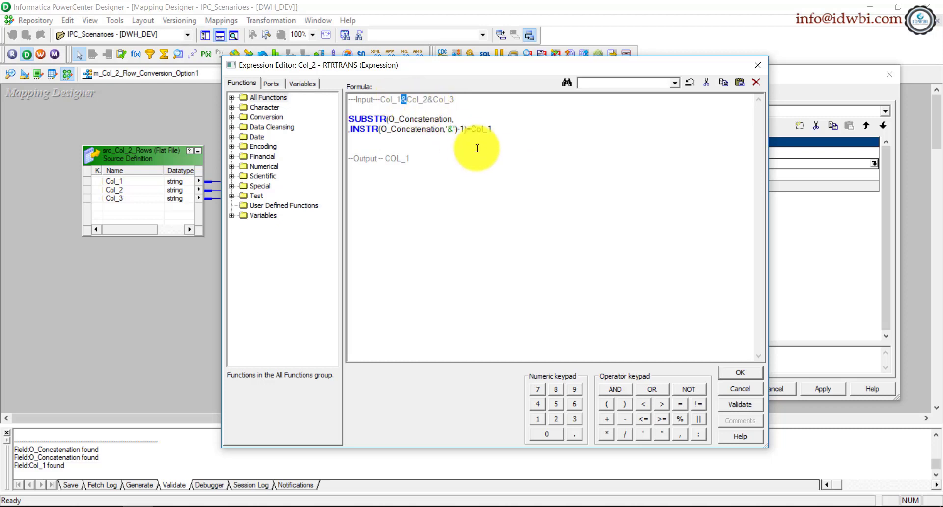
click(467, 122)
text(INSTR()
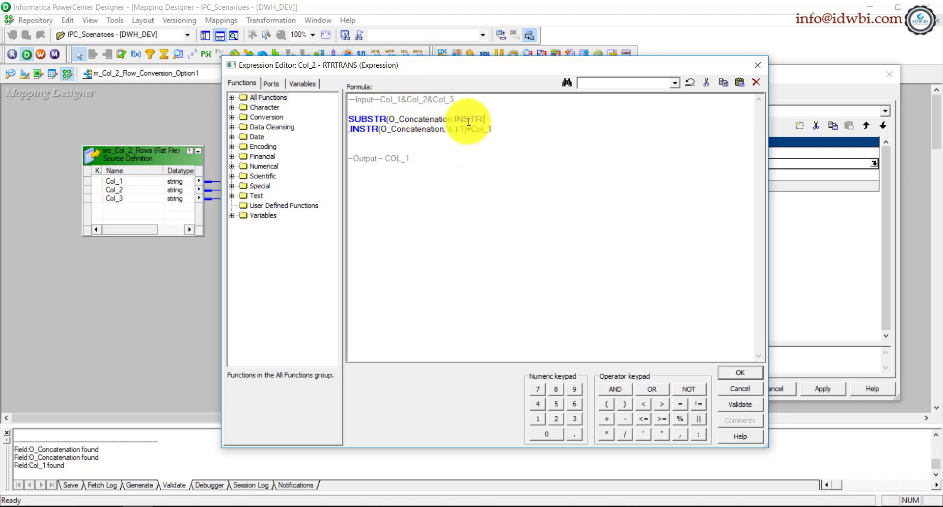
click(266, 82)
double_click(274, 146)
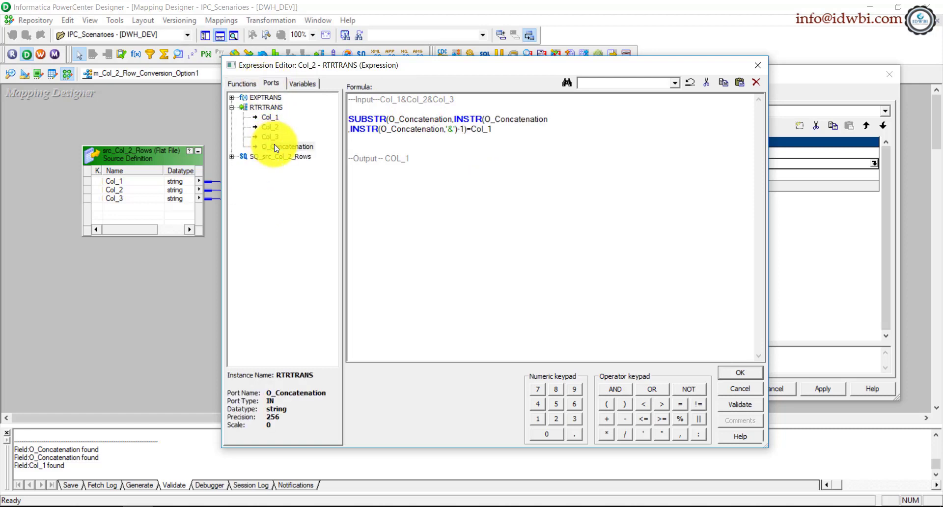
text(,'&)
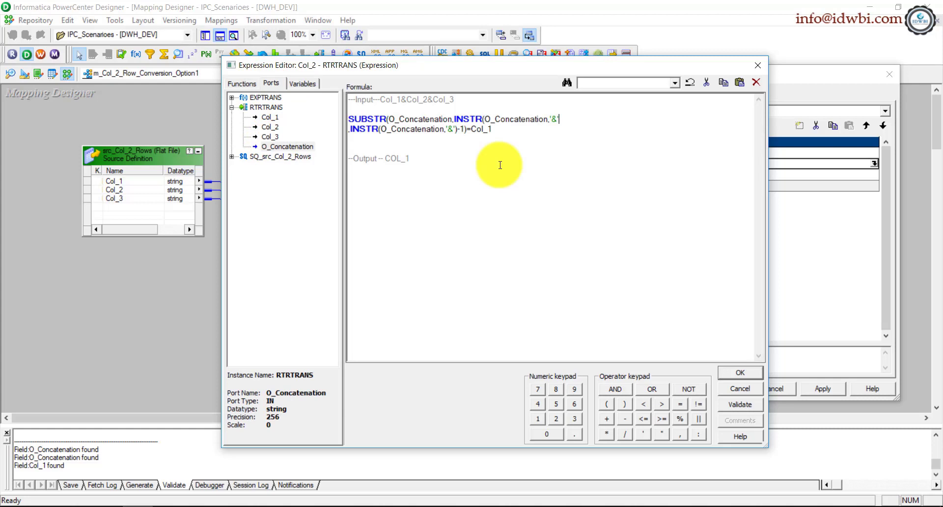
text('))
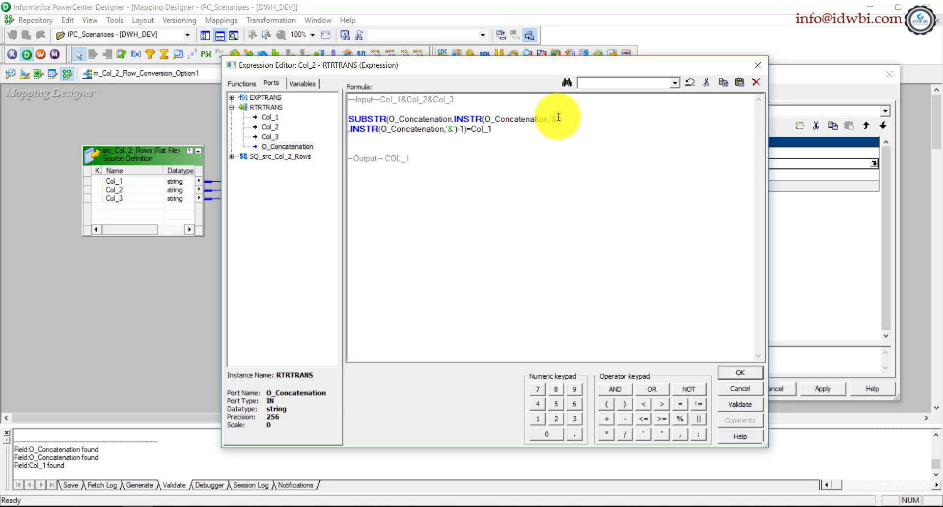
Change the Output comment of the Col_2 condition to &COL_2
click(417, 160)
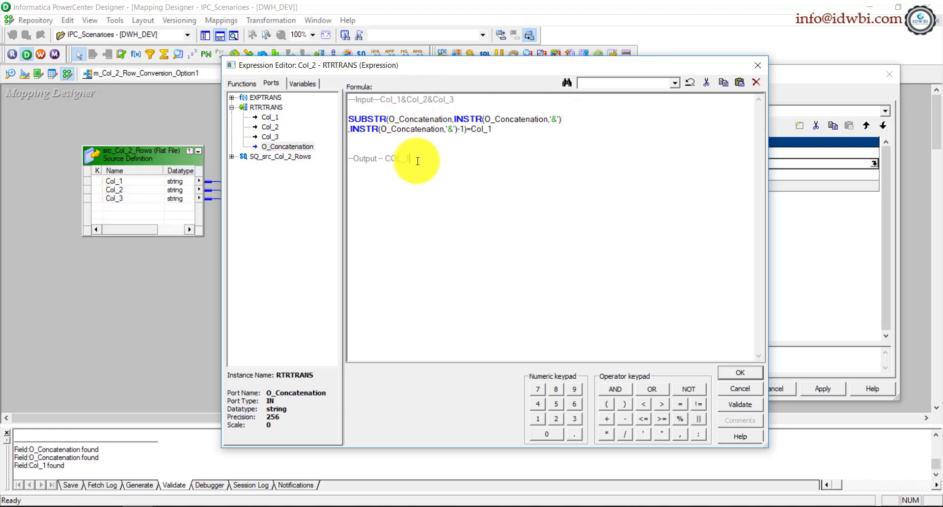
text(&)
click(417, 160)
key(BackSpace)
text(2)
click(391, 159)
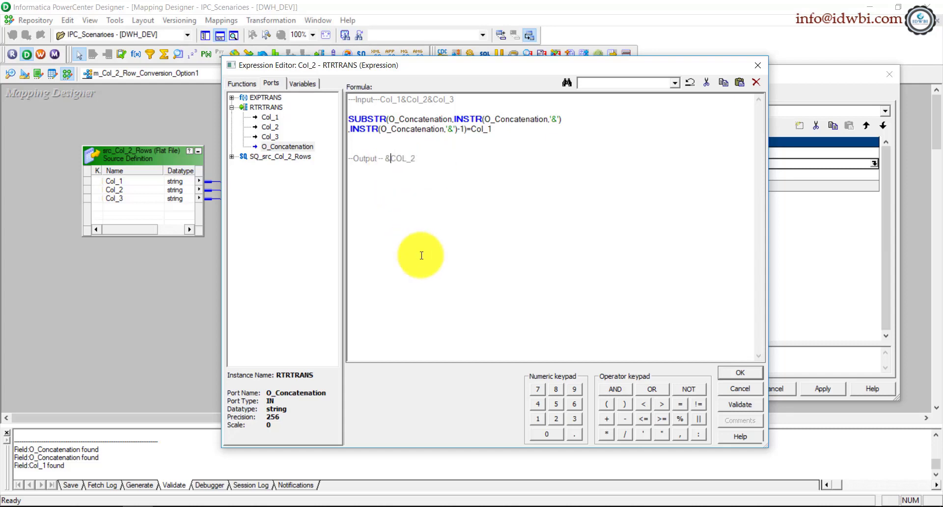
Add +1 to the INSTR start position and rejoin the rest of the Col_2 condition on the same line
click(575, 119)
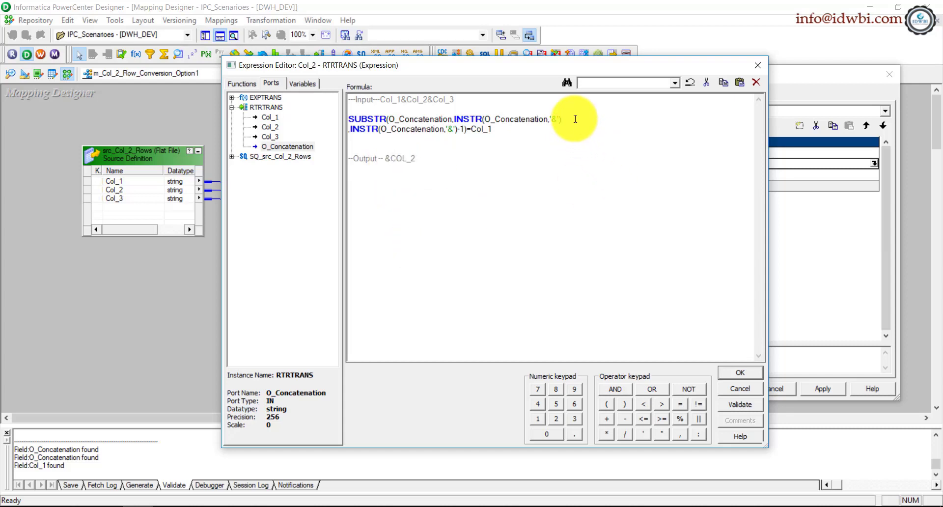
text(+1)
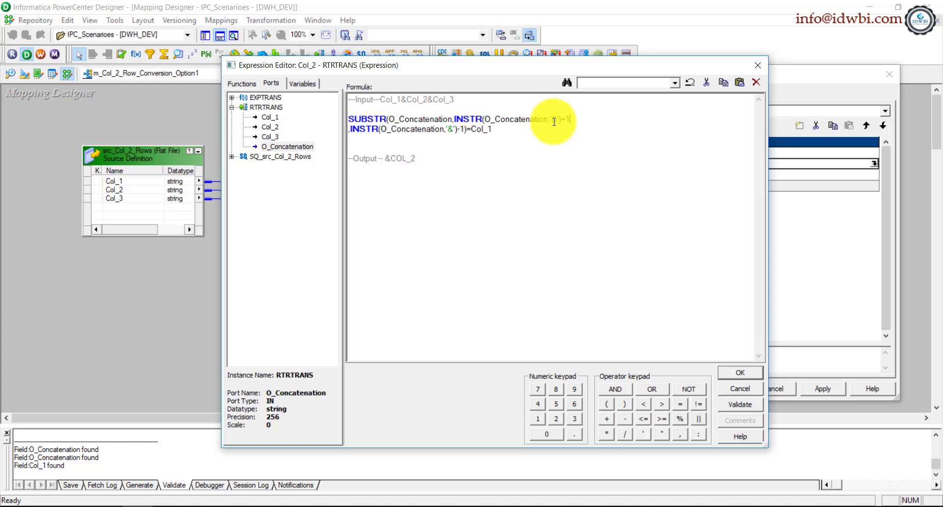
click(349, 130)
key(BackSpace)
click(678, 119)
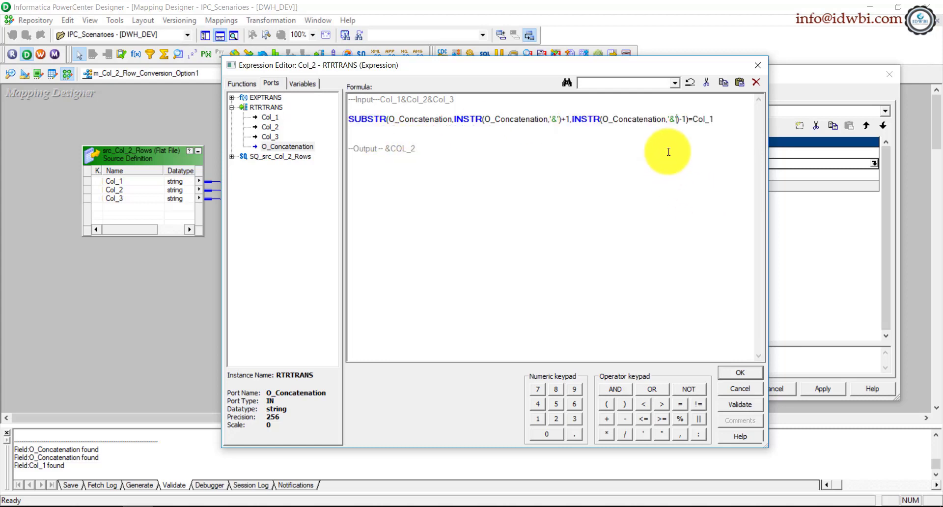
Add 2 as the third argument of the second INSTR in the Col_2 condition
text(,2)
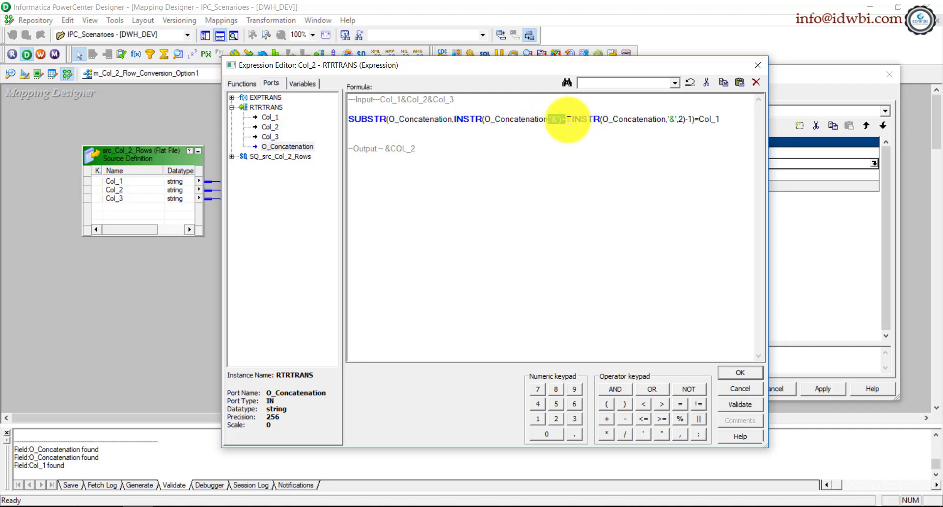
click(671, 121)
double_click(671, 121)
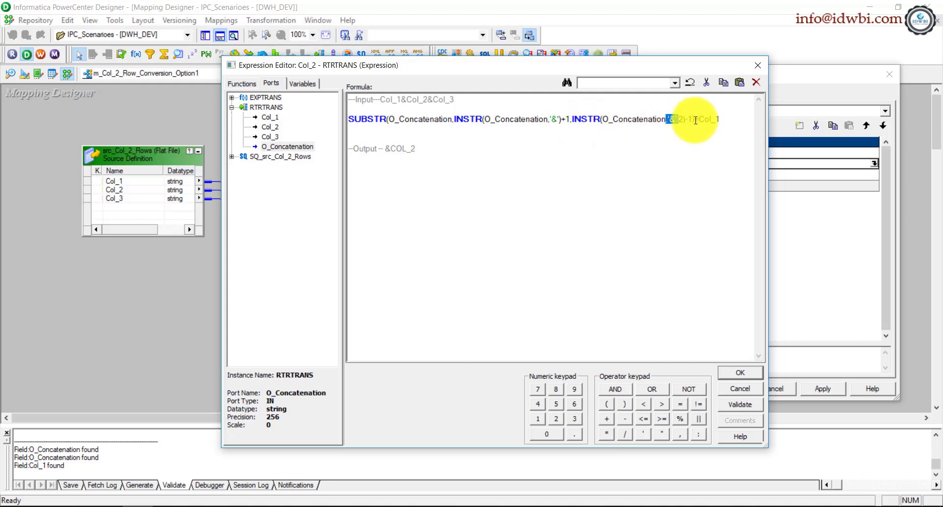
click(695, 121)
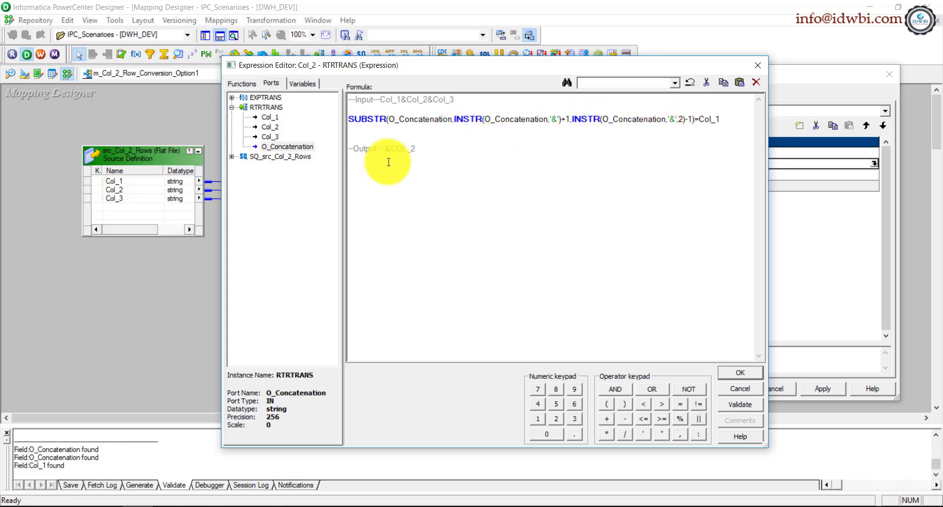
Compare the Col_2 expression with Col_2, set its Output comment to COL_2, and validate and accept the condition
click(730, 123)
text(2)
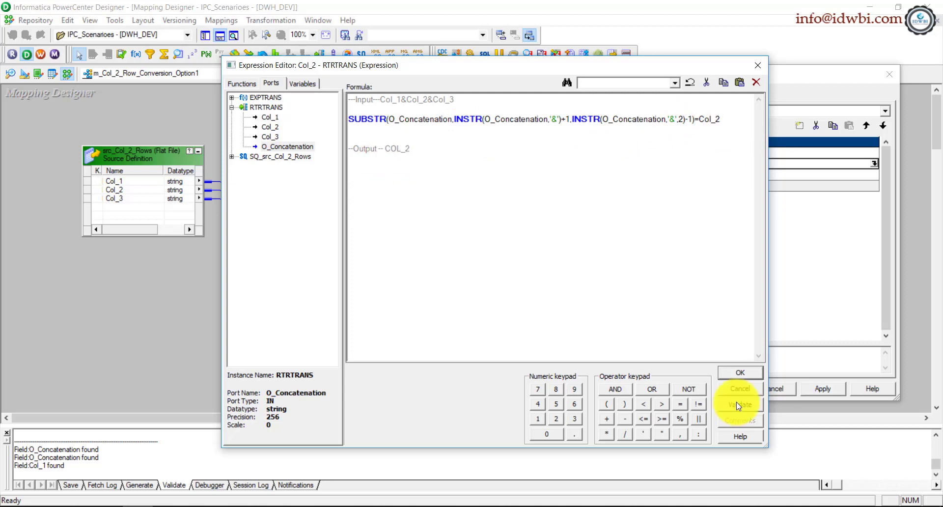
click(735, 401)
click(539, 285)
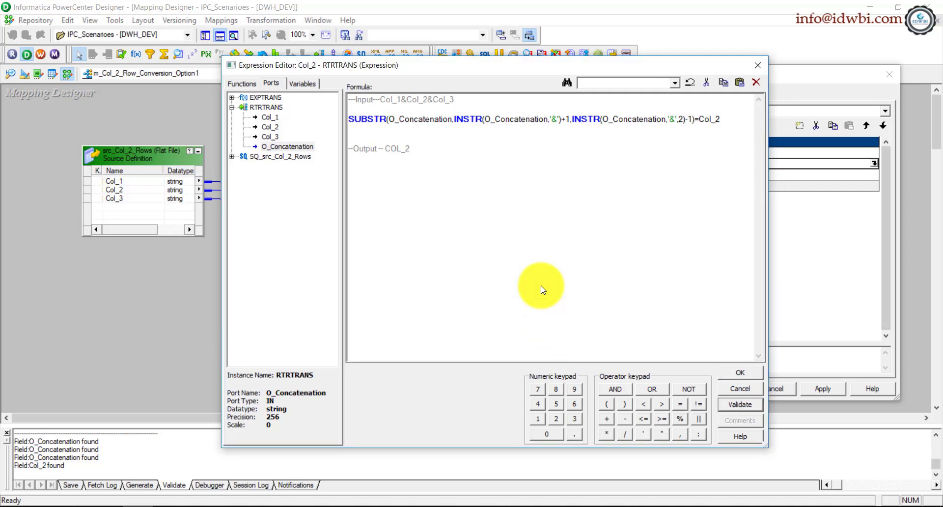
click(739, 372)
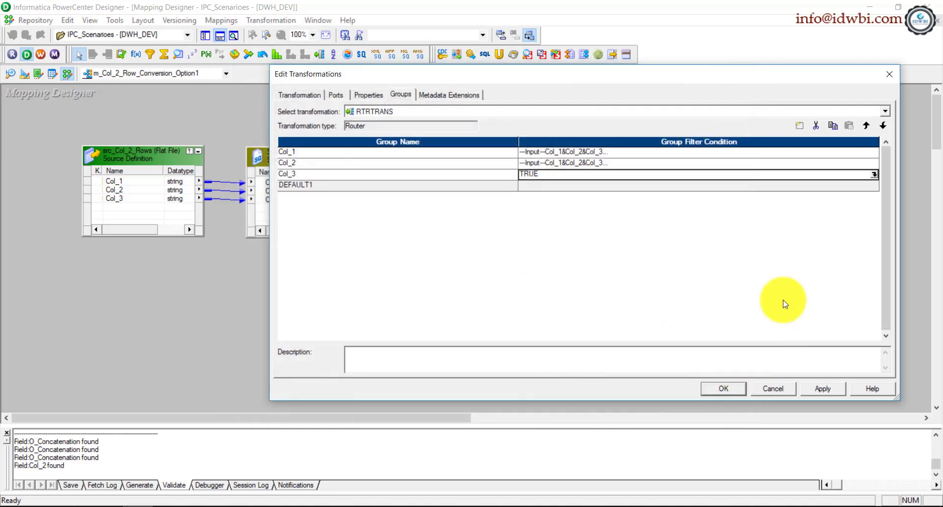
Copy the whole Col_2 filter condition into the Col_3 group's filter condition, replacing TRUE
click(873, 163)
key(ctrl+a)
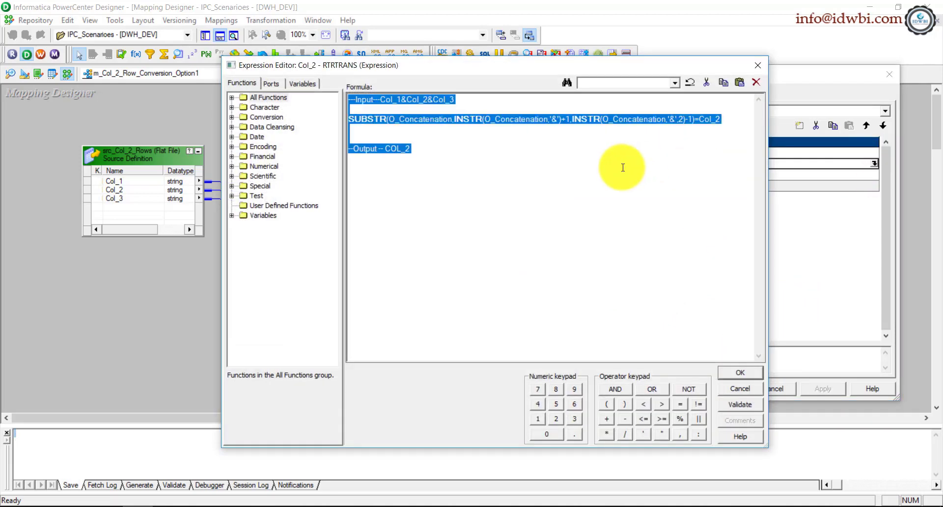
click(740, 388)
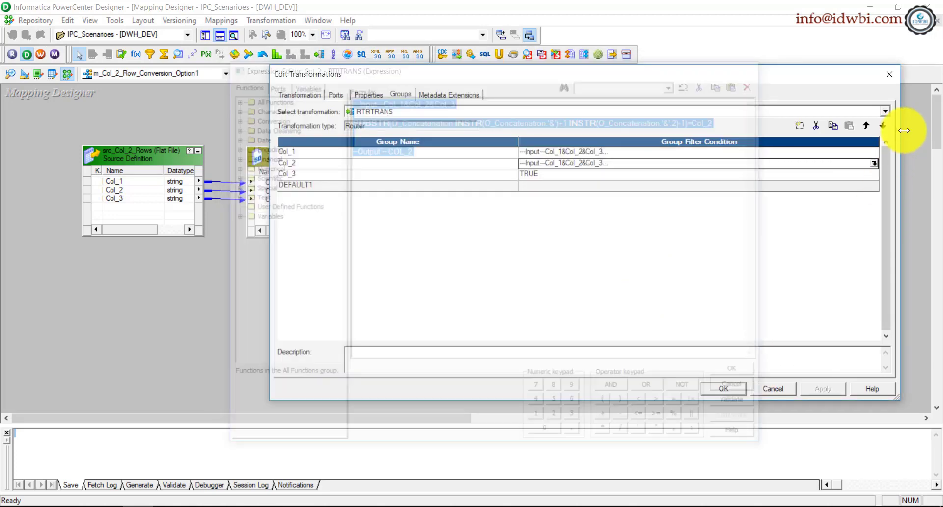
click(873, 174)
key(ctrl+a)
text(--Input--Col_1&Col_2&Col_3  SUBSTR(O_Concatenation,INSTR(O_Concatenation,'&')+1,INSTR(O_Concatenation,'&',2)-1)=Col_2   --Output -- COL_2)
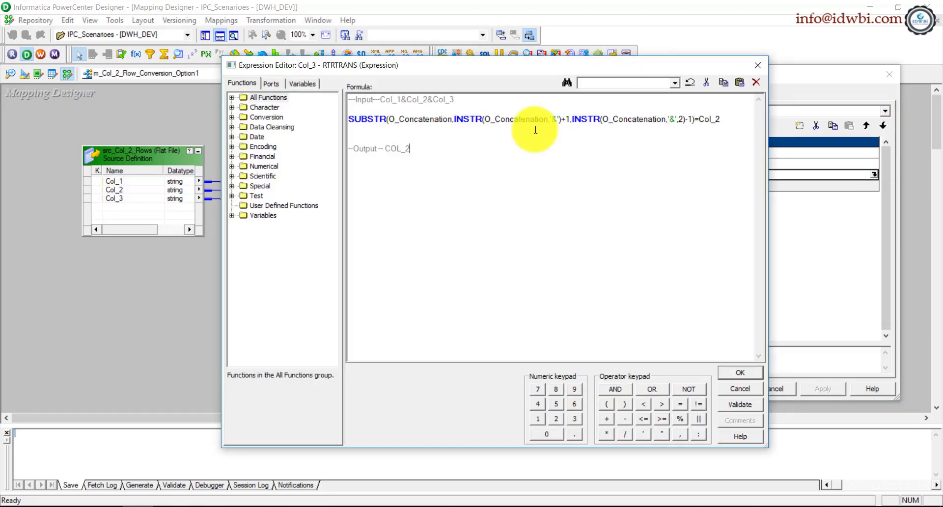
Shorten the Col_3 condition to SUBSTR(O_Concatenation,INSTR(O_Concatenation,'&',-1), removing the second INSTR and the comparison
double_click(502, 106)
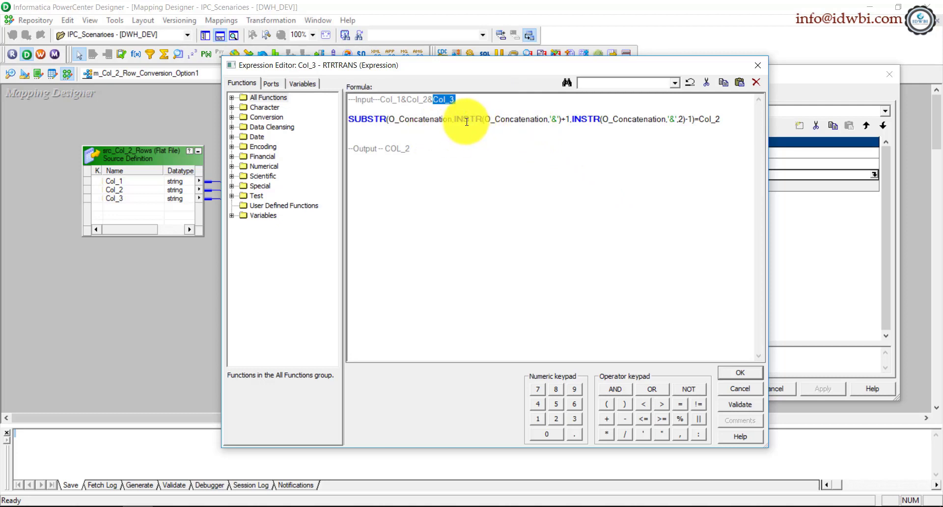
click(453, 120)
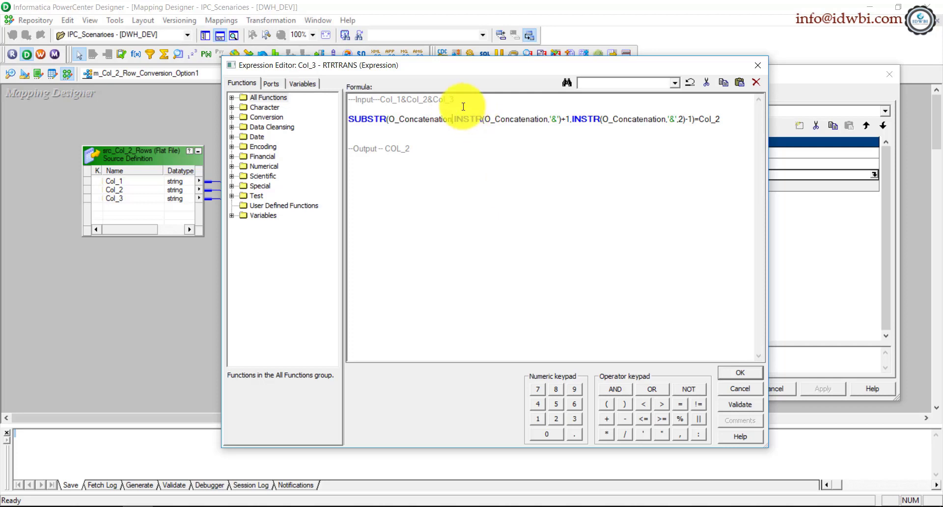
drag(467, 99, 430, 101)
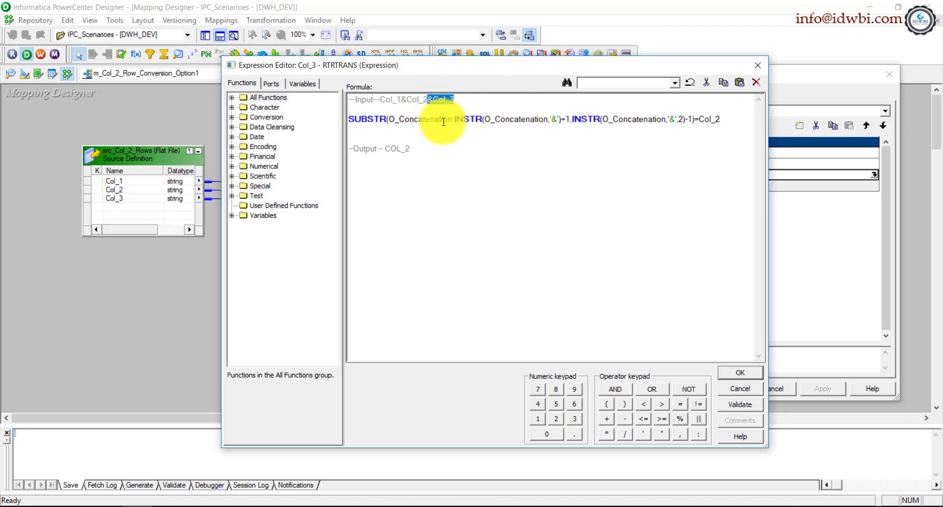
click(562, 121)
key(shift+End)
key(Delete)
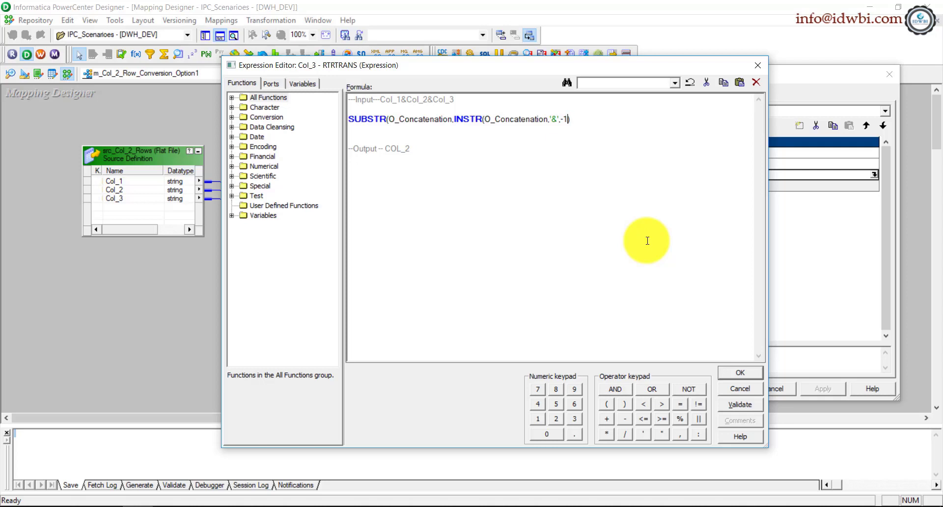
Change the Output comment of the Col_3 condition to &COL_3
click(489, 95)
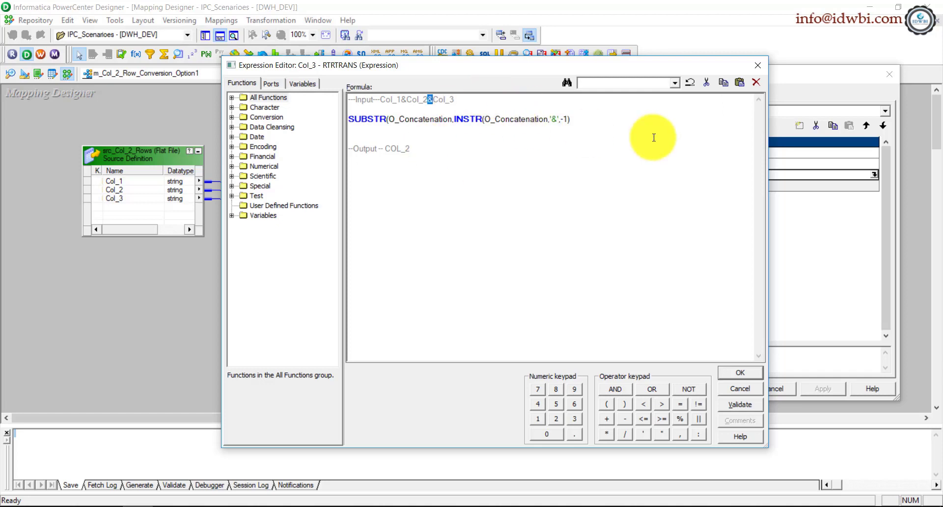
click(594, 119)
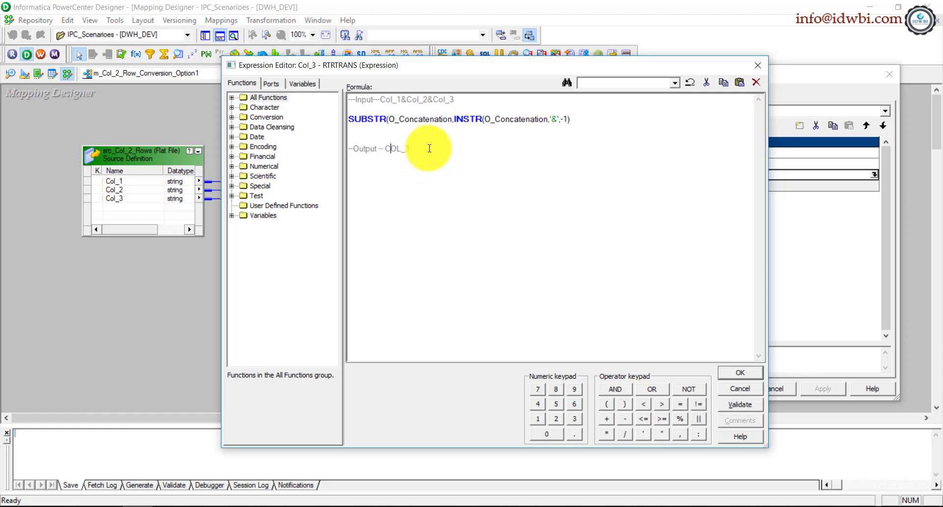
text(&)
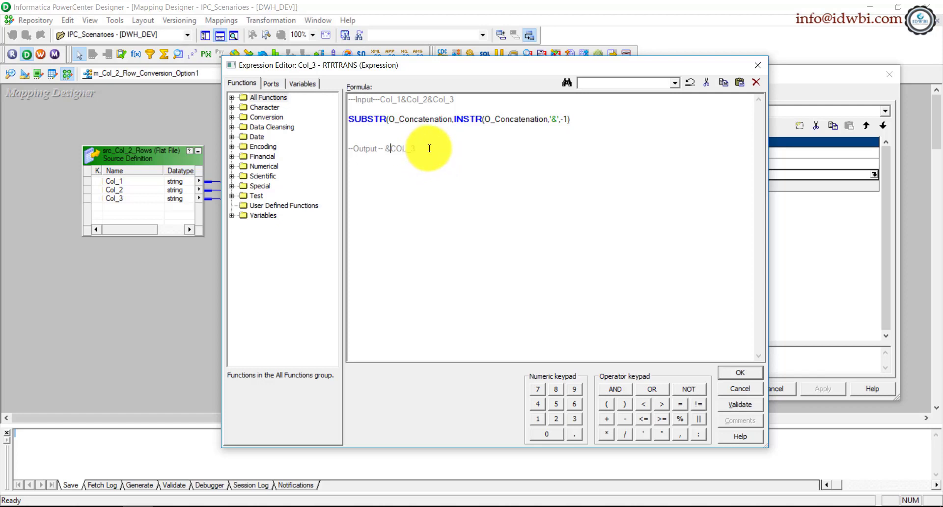
Complete the Col_3 condition with +1), validate it, and accept the condition and the Router changes
click(582, 121)
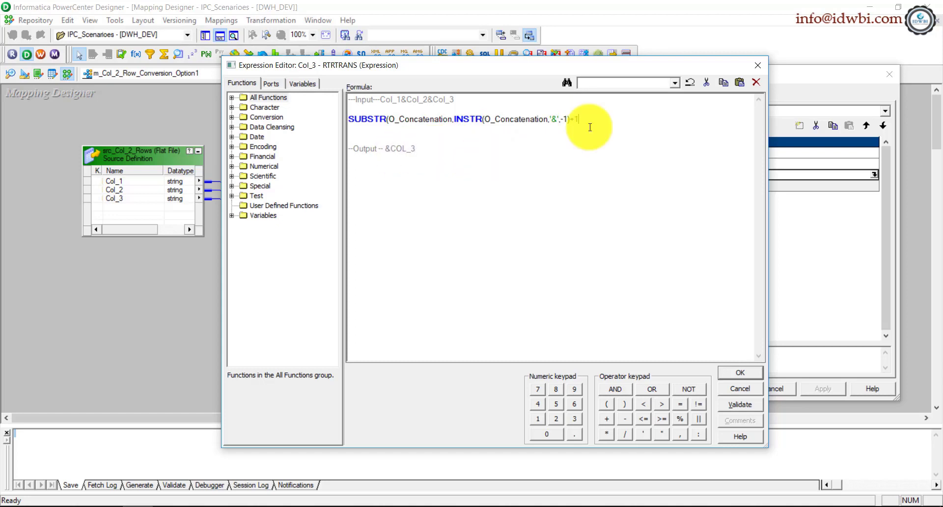
text())
click(740, 404)
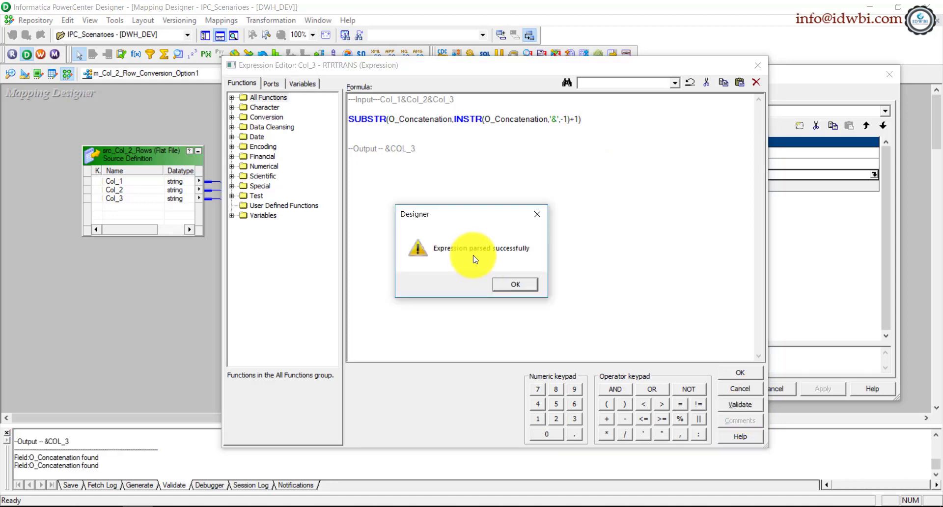
click(513, 284)
click(756, 375)
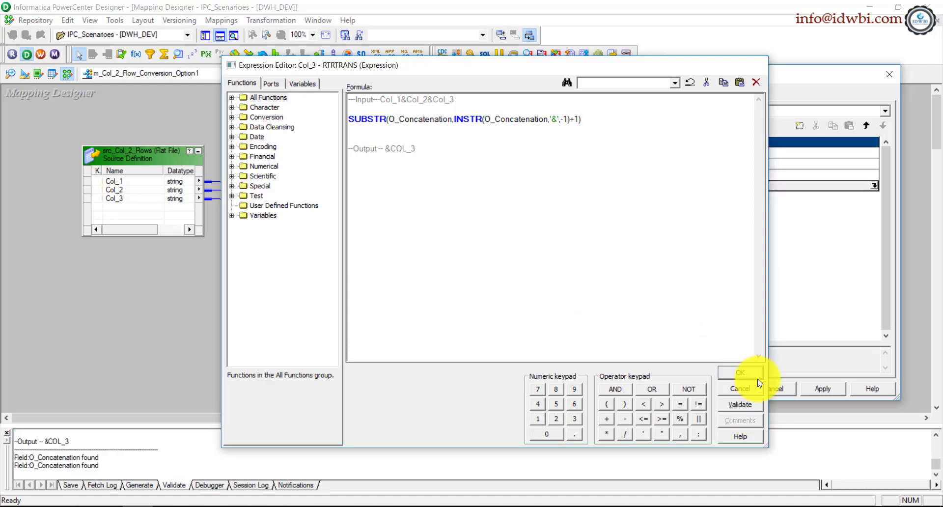
click(718, 392)
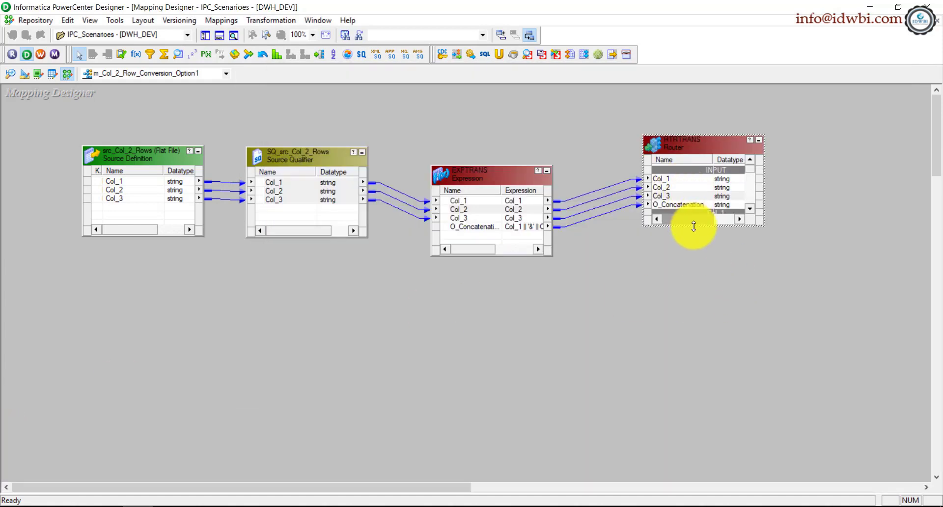
Enlarge the RTRTRANS Router to show all its groups and examine the ports of groups Col_1, Col_2 and Col_3
drag(693, 225, 715, 444)
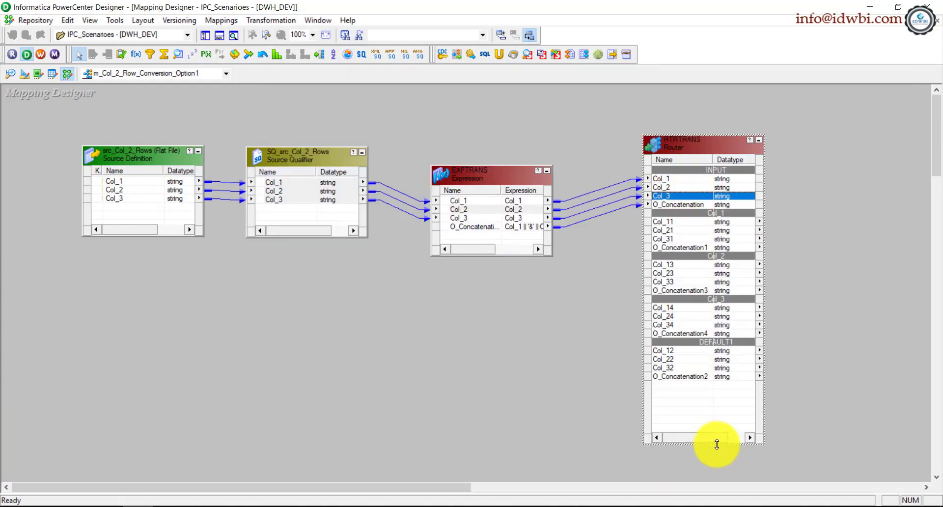
click(673, 221)
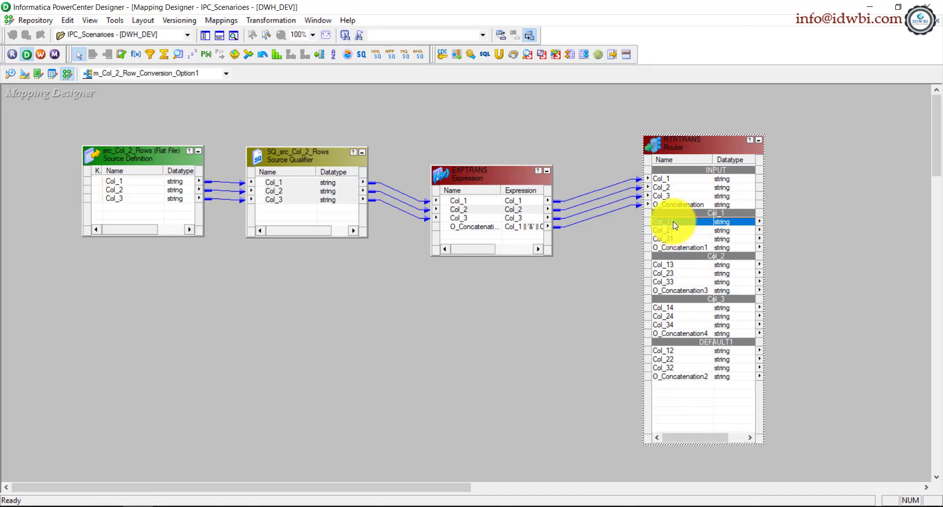
click(667, 268)
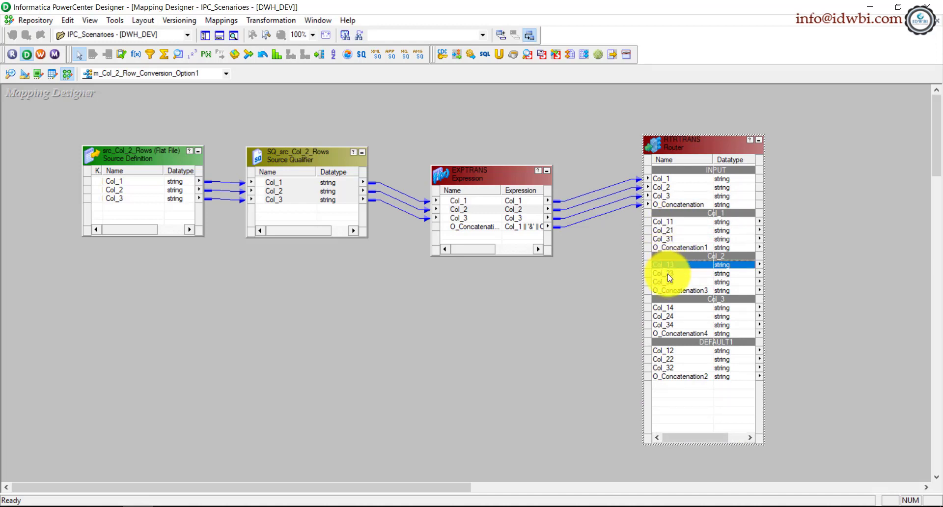
click(668, 273)
click(677, 324)
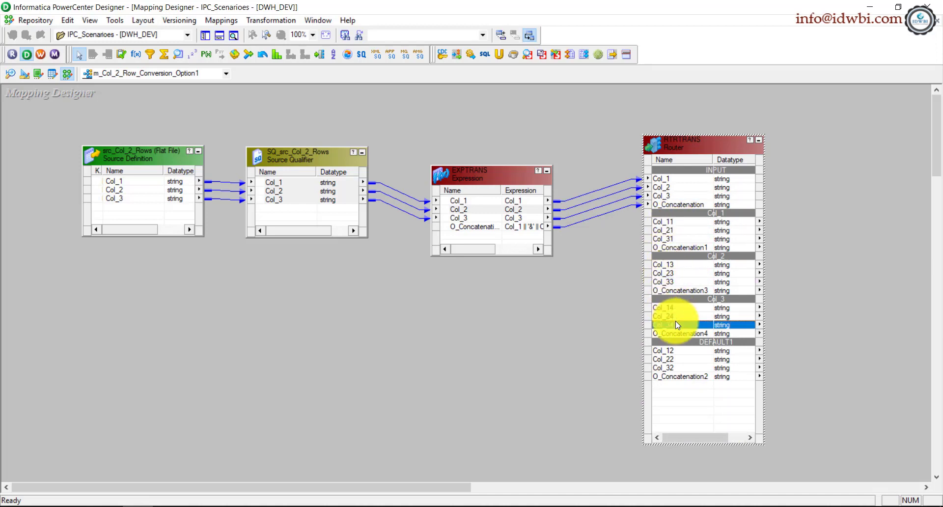
Save the mapping and place a Union transformation to the right of the RTRTRANS Router
scroll(505, 467, right, 5)
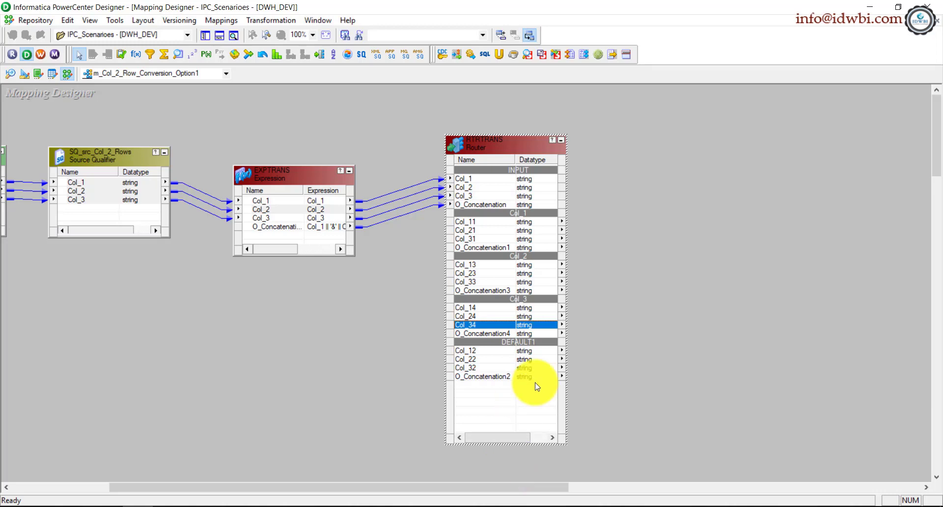
key(ctrl+s)
click(500, 57)
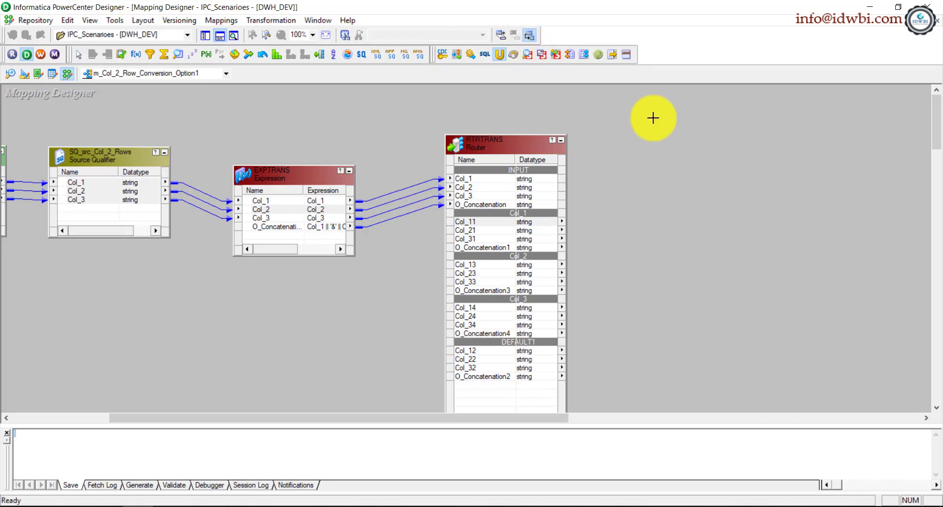
click(755, 177)
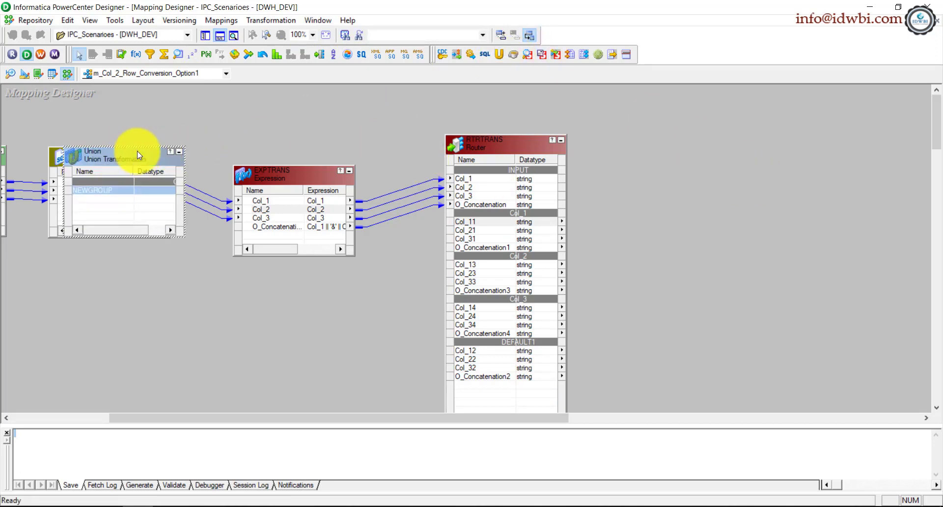
drag(137, 151, 739, 141)
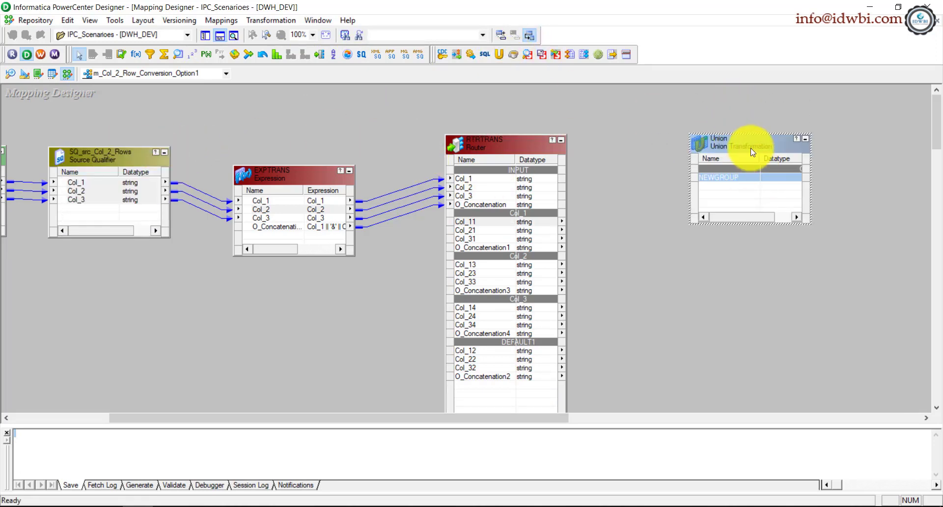
Add two more input groups to the Union transformation
double_click(748, 145)
click(399, 96)
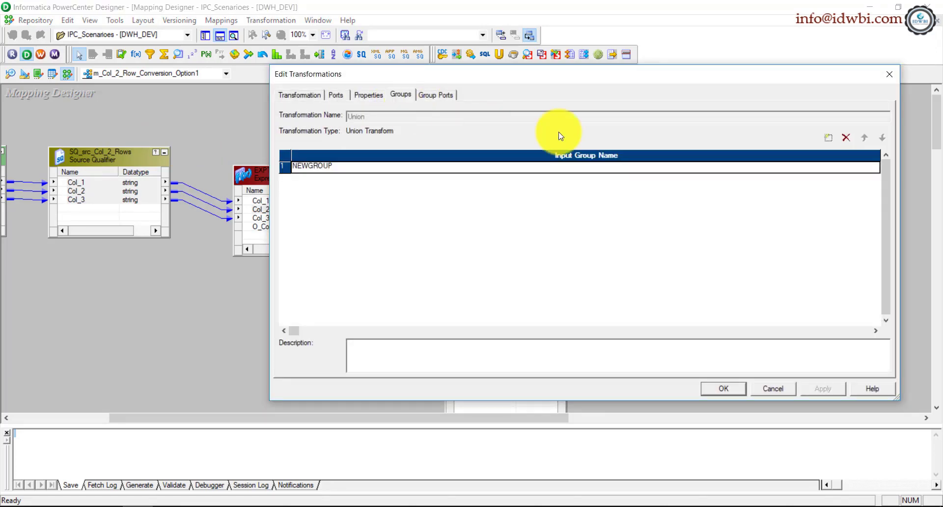
click(831, 140)
click(831, 140)
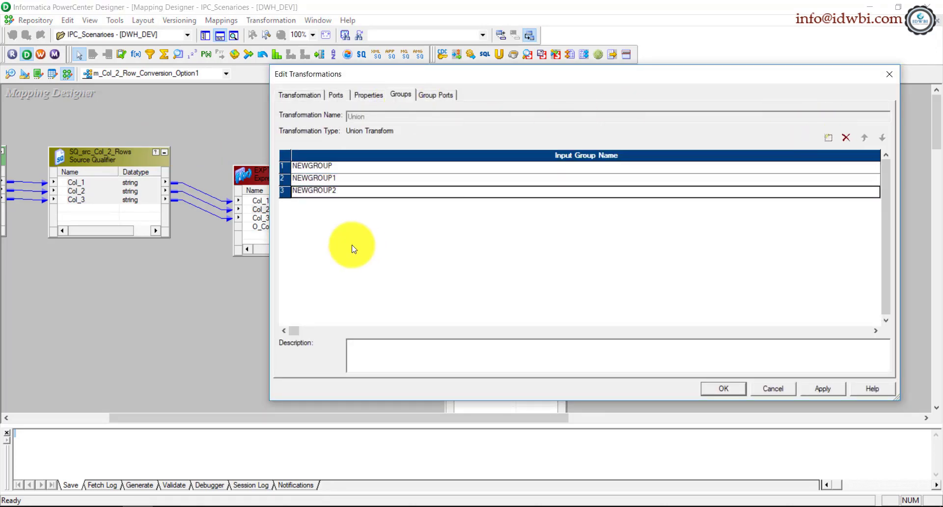
Rename the Union's three input groups after the Router's column groups, starting with Col_1
click(342, 165)
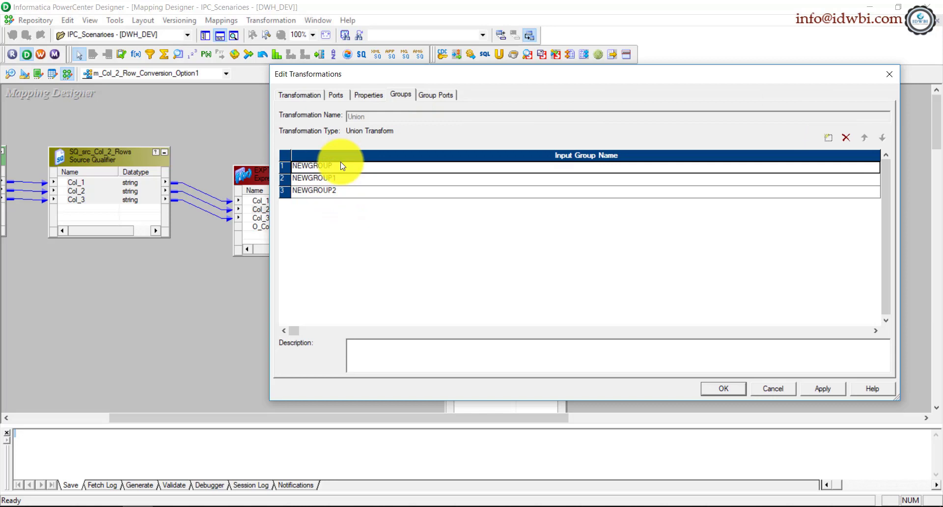
text(Col_1)
key(Down)
text(C)
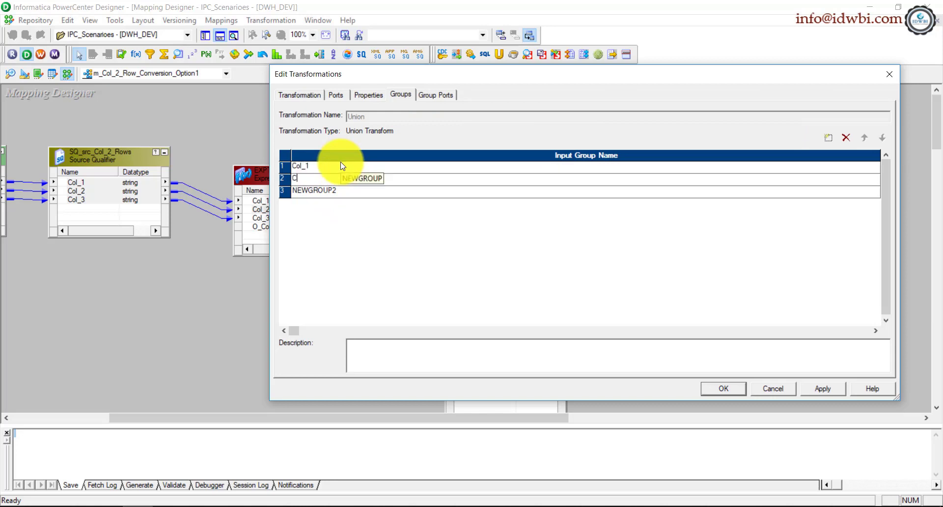
key(Down)
text(Col)
Add a string group port named Input_Col to the Union transformation
click(433, 94)
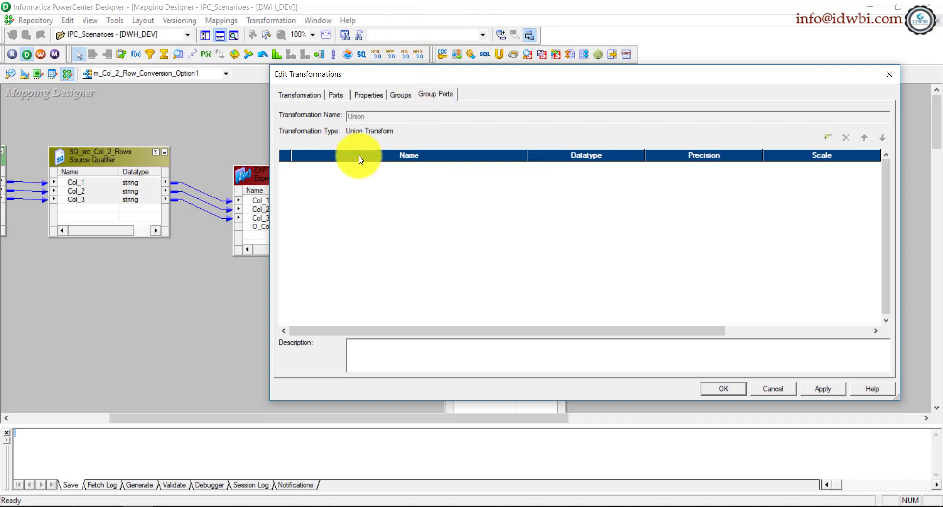
click(827, 138)
click(308, 166)
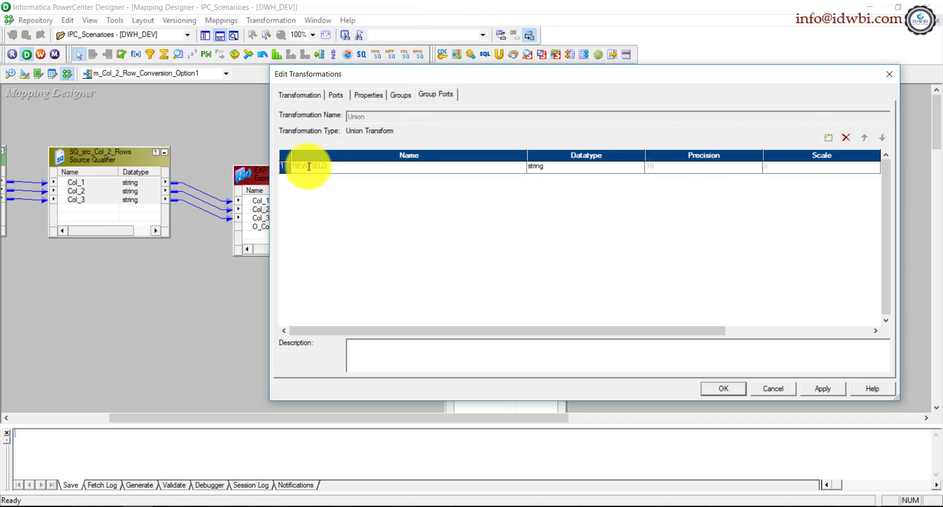
text(Input_Col)
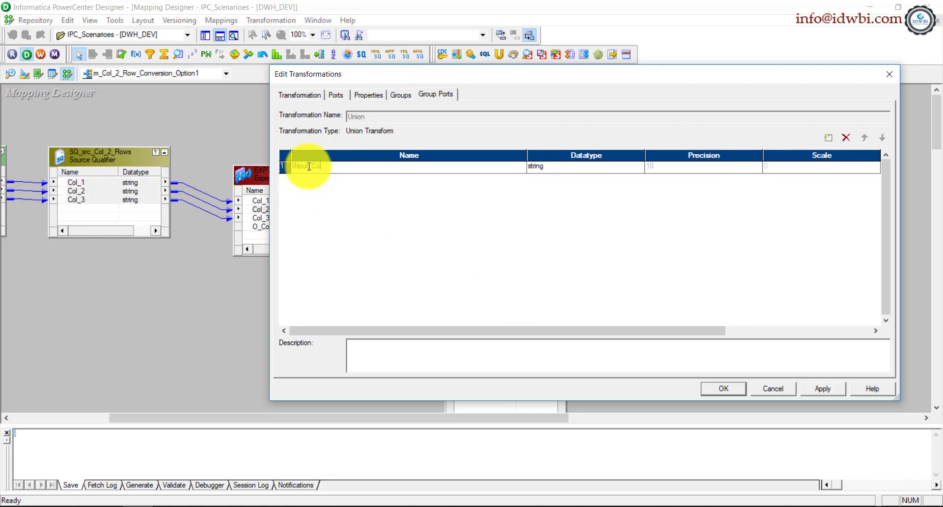
Apply the Union transformation's port changes and enlarge the Union in the mapping so all its input groups fit
click(821, 388)
click(709, 391)
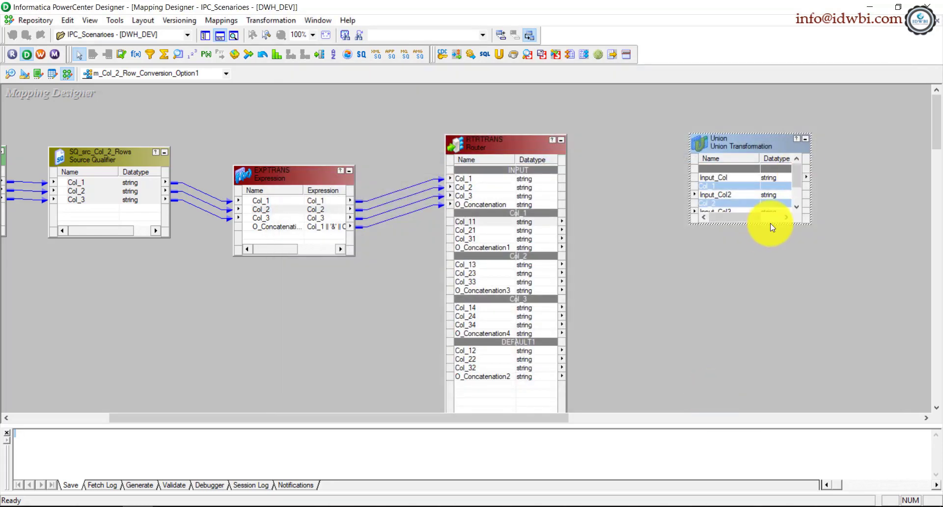
drag(769, 224, 791, 318)
Link the Router's Col_11, Col_23 and Col_34 ports to the Union's Input_Col2, Input_Col3 and Input_Col4 ports respectively
click(476, 221)
drag(476, 219, 728, 177)
click(482, 273)
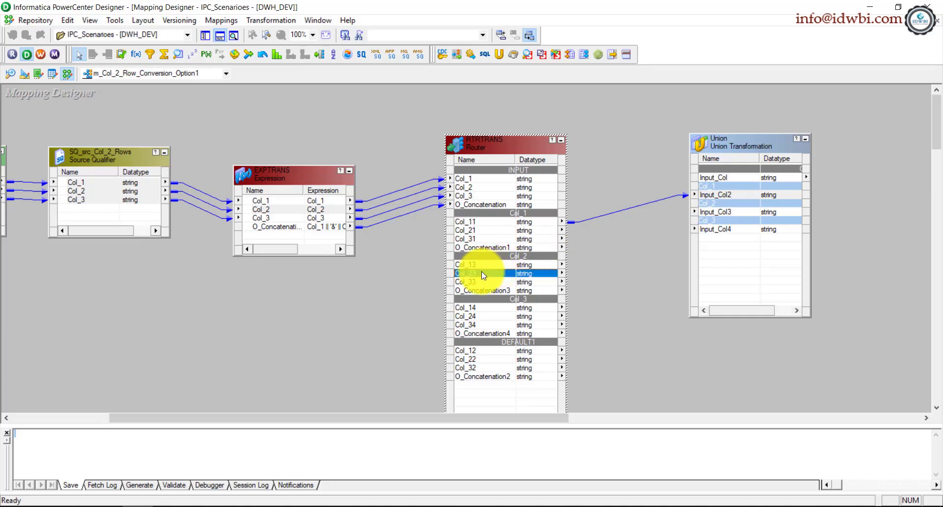
drag(474, 272, 720, 214)
click(474, 325)
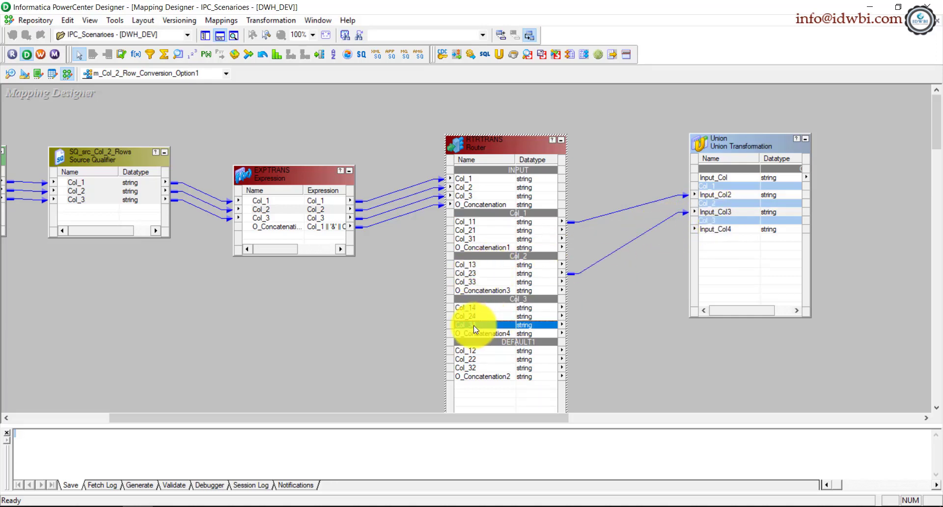
drag(475, 329, 711, 226)
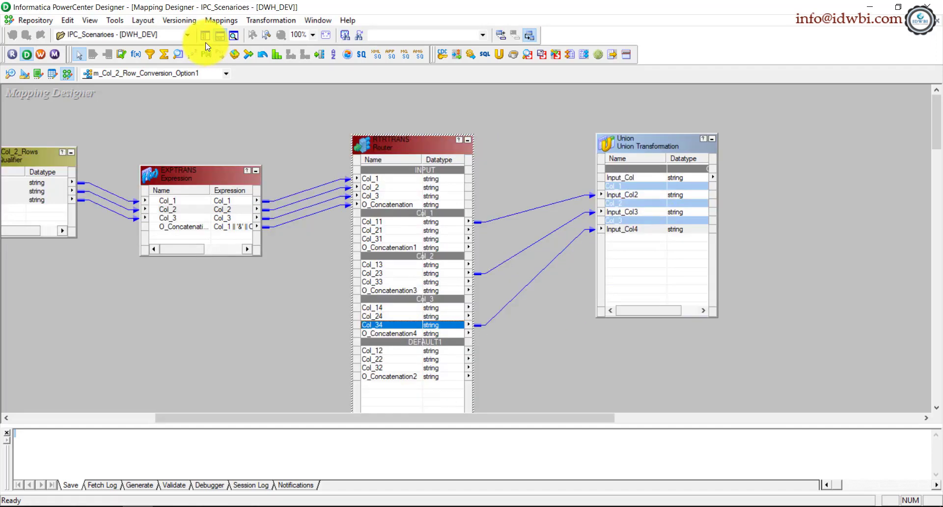
Add the flat file target tgt_Col_2_Rows after the Union and link the Union's Input_Col output to it
click(205, 35)
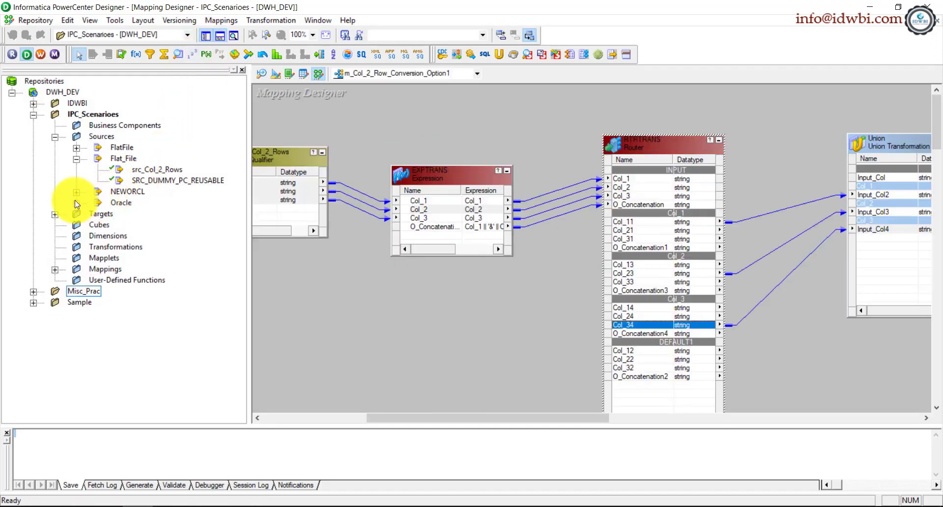
double_click(76, 213)
drag(135, 224, 796, 139)
drag(448, 418, 596, 417)
drag(502, 148, 773, 123)
Arrange all objects of the mapping in order across the workspace
click(549, 182)
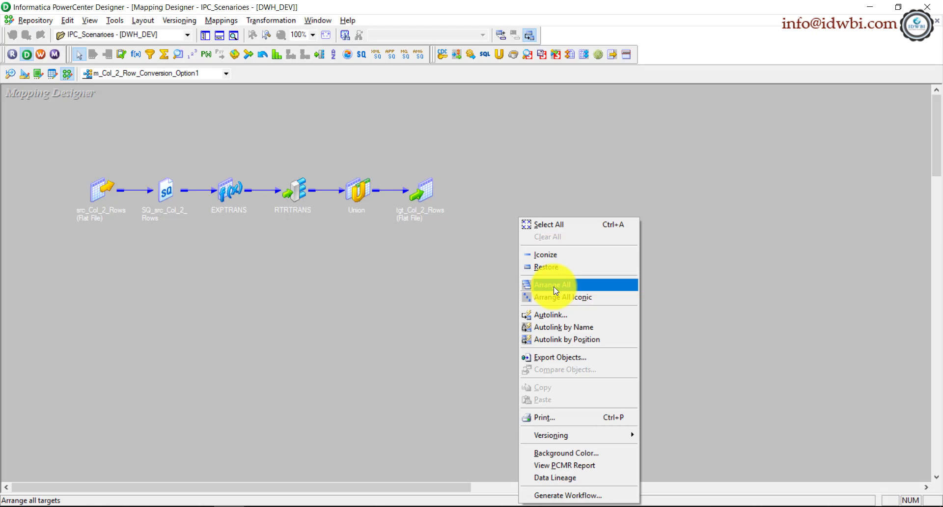
click(554, 290)
drag(344, 486, 428, 486)
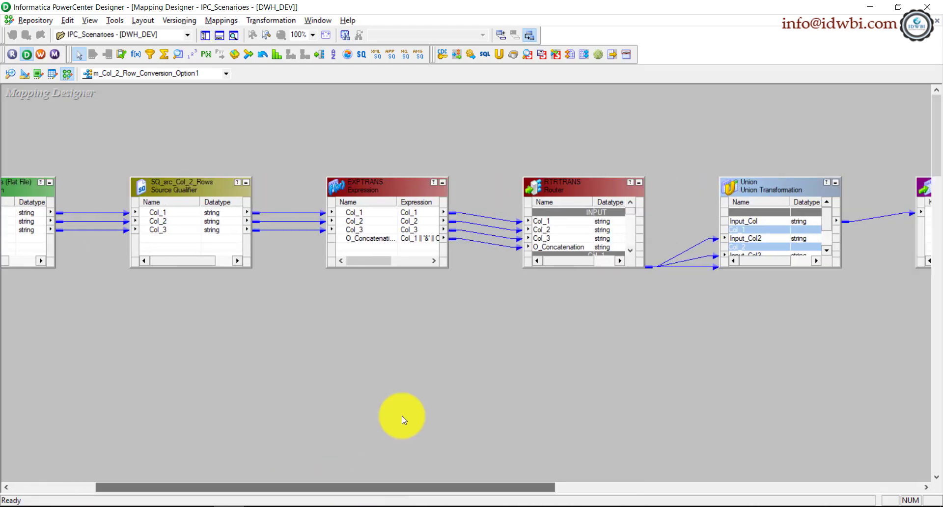
Review the Router's groups and their filter conditions without changing them
double_click(579, 198)
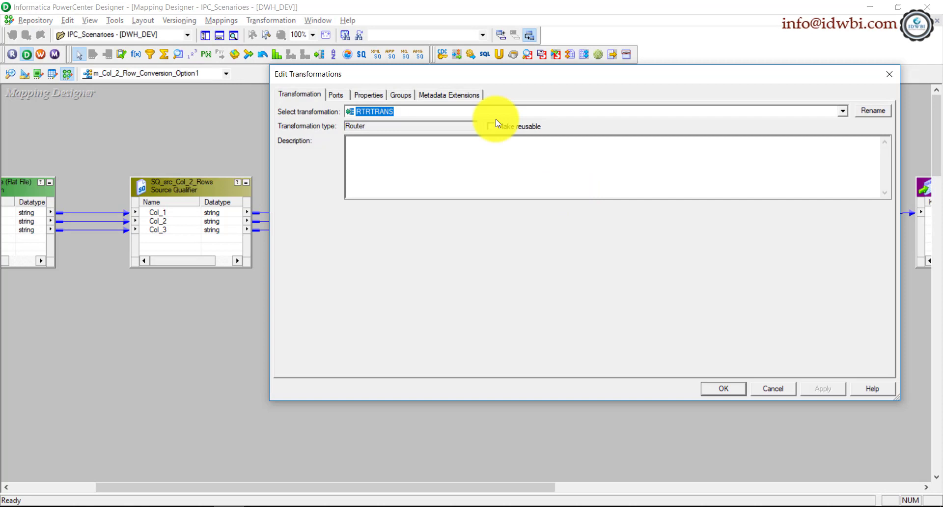
click(369, 94)
click(401, 95)
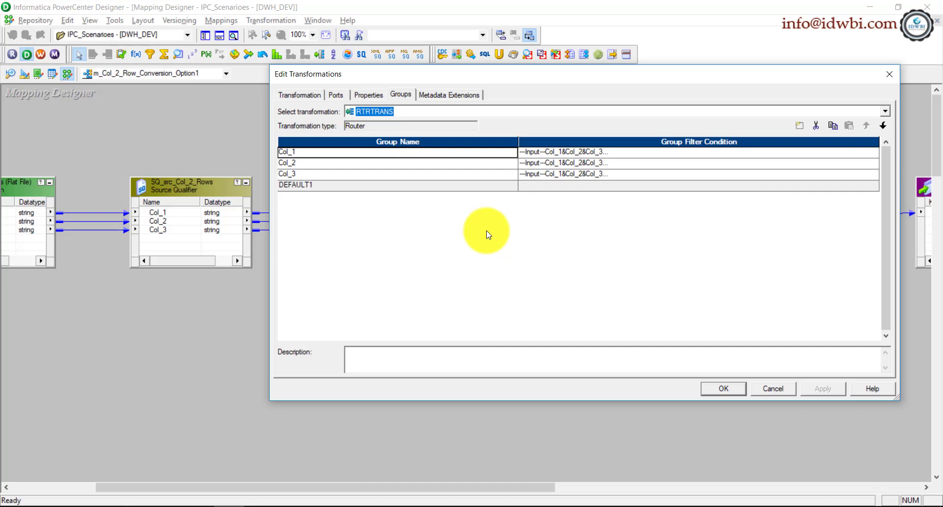
key(Escape)
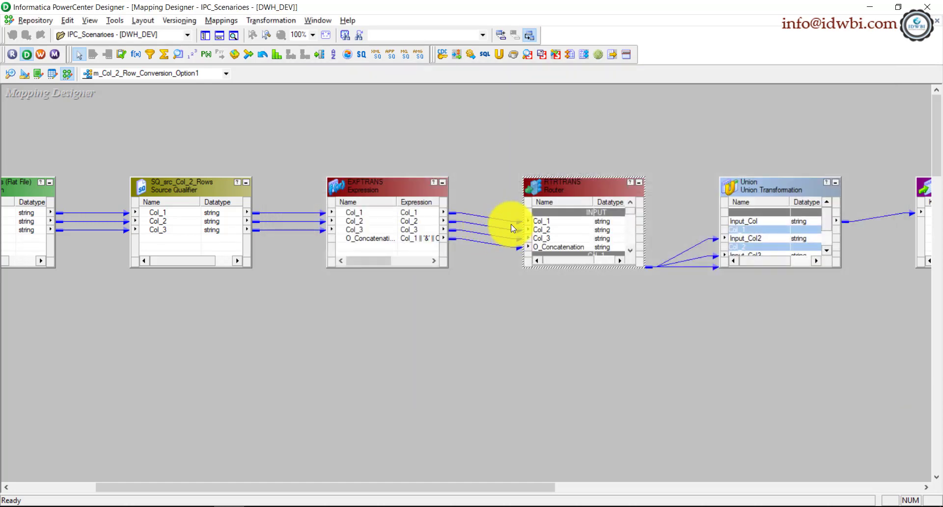
Add a string variable port v_Concatenation with precision 256 above O_Concatenation in the EXPTRANS Expression
double_click(407, 190)
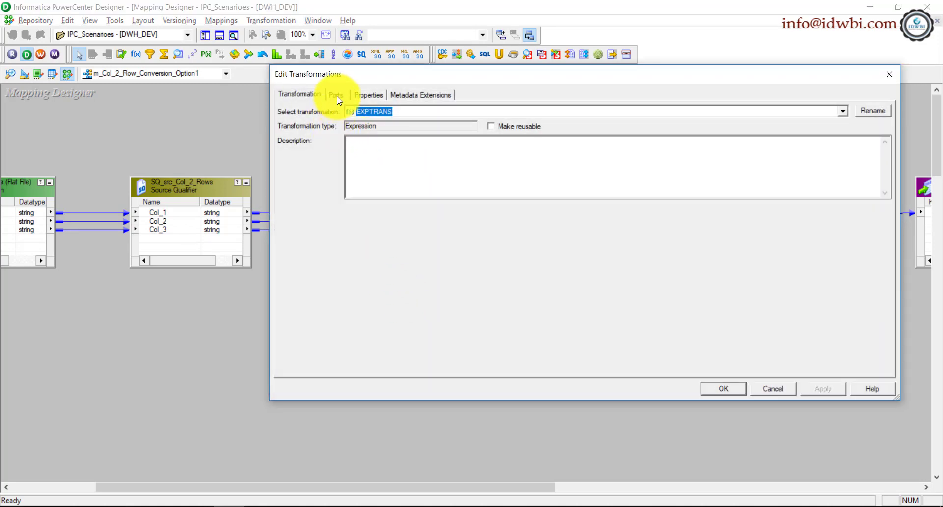
click(335, 95)
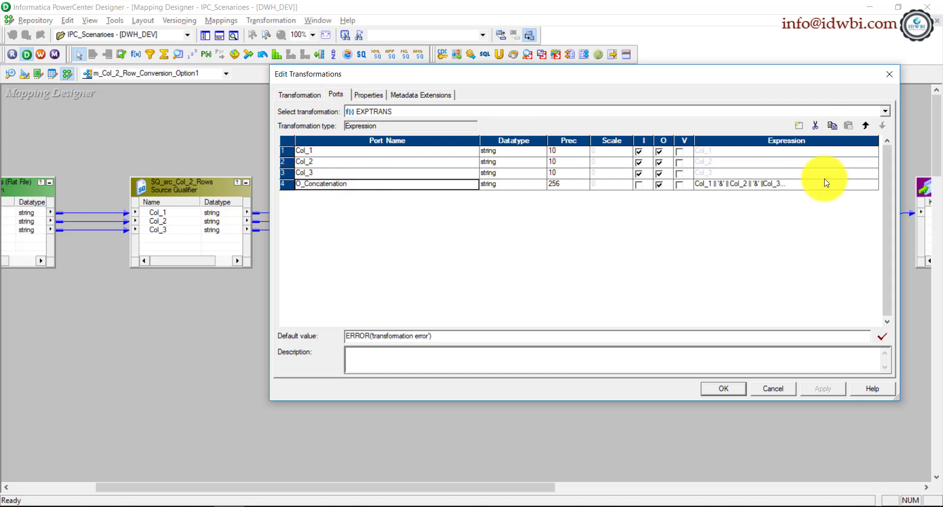
click(800, 127)
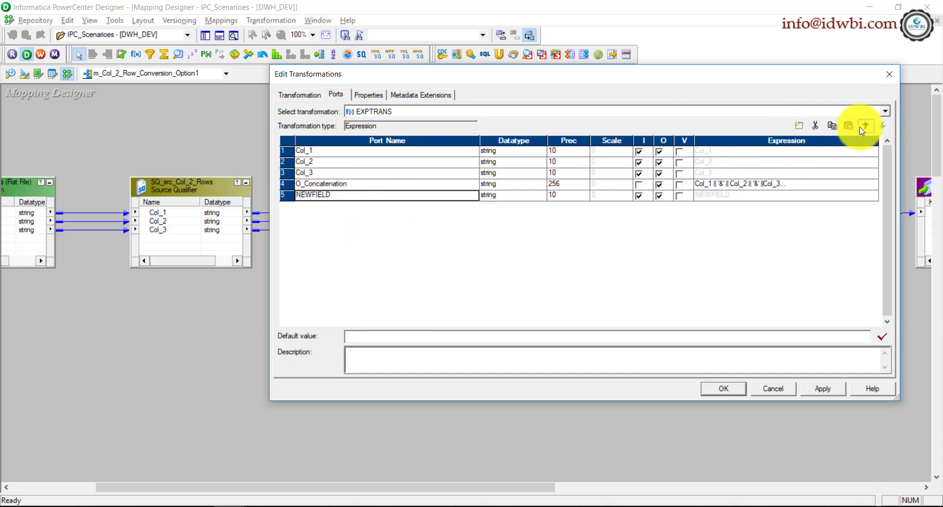
click(863, 126)
click(430, 183)
text(v_Concatenation)
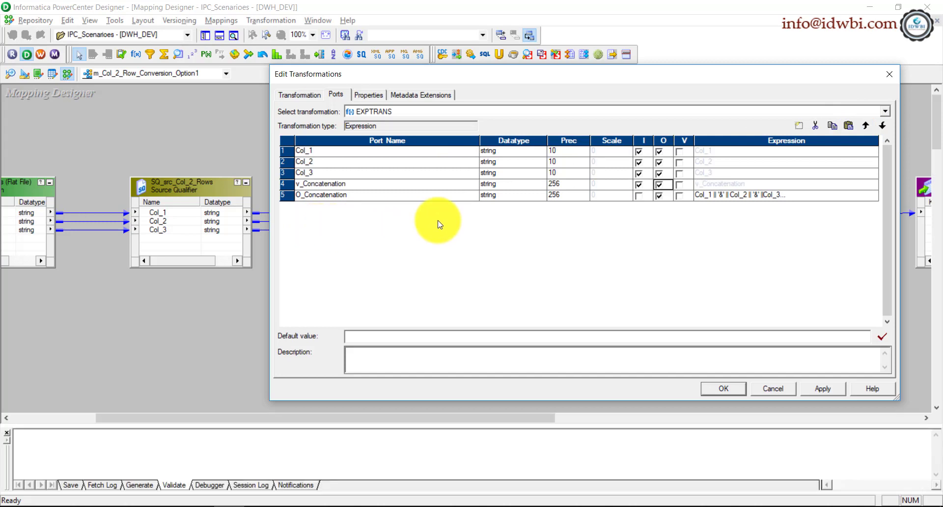
click(679, 184)
Move the expression Col_1 || '&' || Col_2 || '&' ||Col_3 to v_Concatenation and set O_Concatenation's expression to v_Concatenation
click(828, 197)
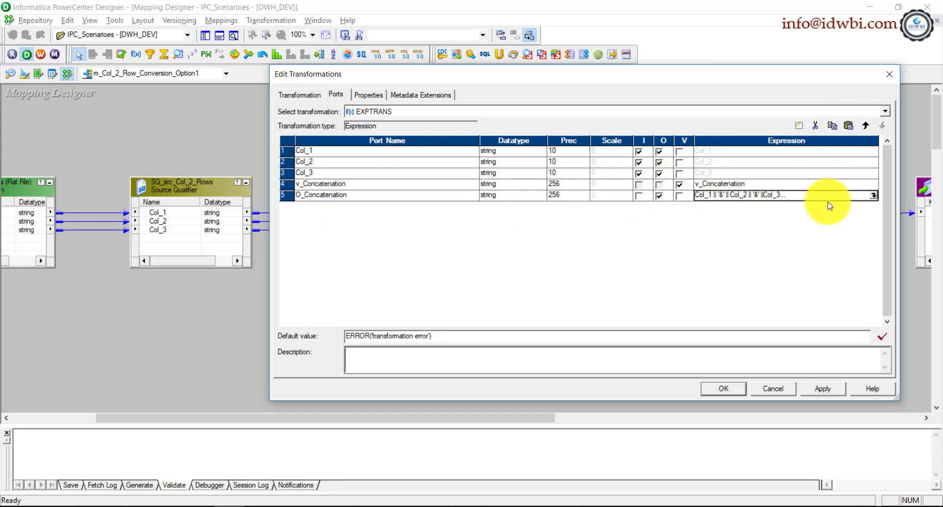
key(Up)
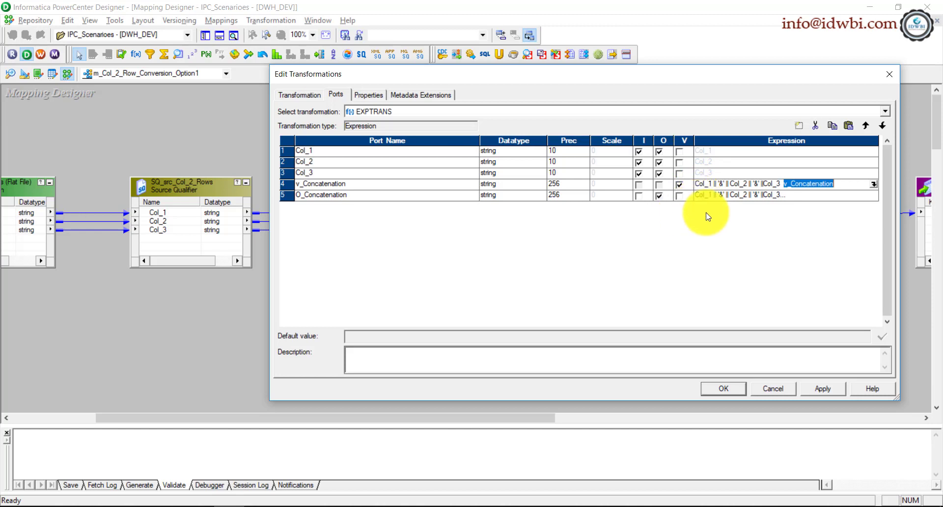
click(802, 198)
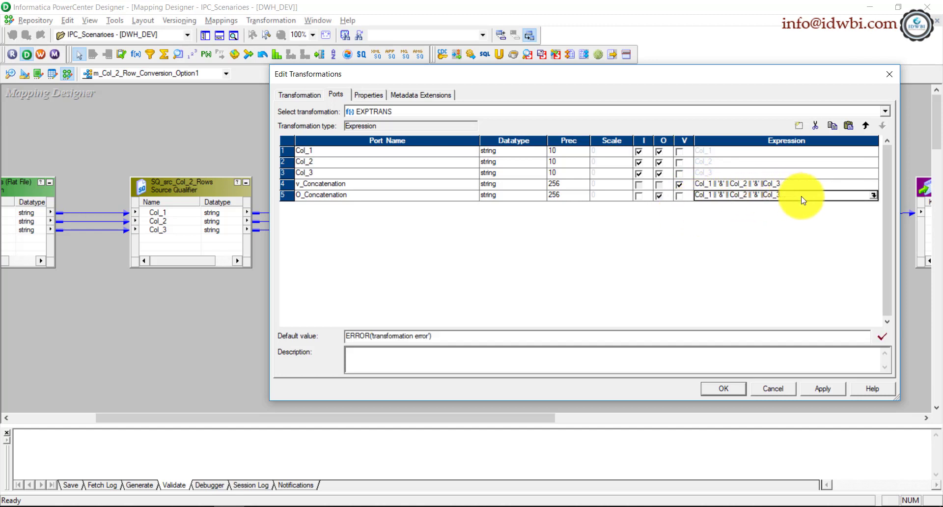
click(378, 196)
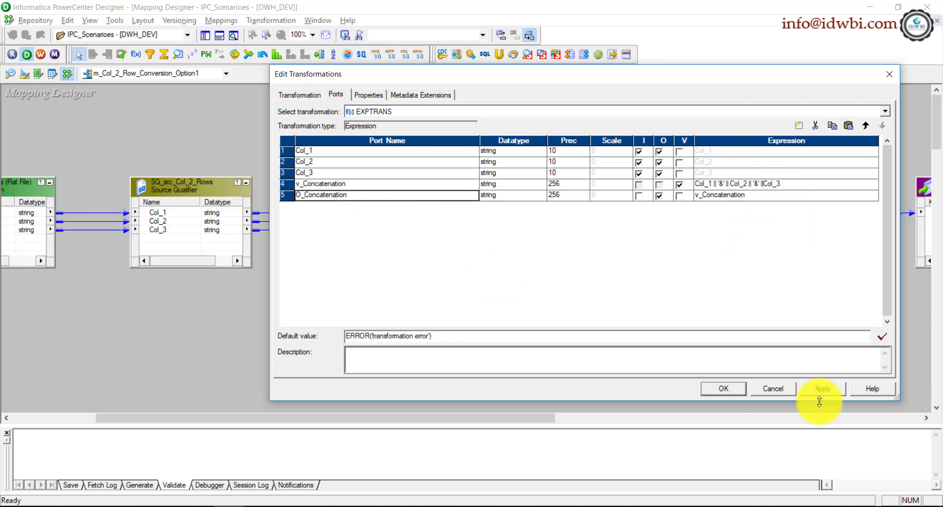
Add three string ports to EXPTRANS and name them O_Col_1, O_Col_2 and O_Col_3
click(796, 127)
click(796, 128)
click(796, 127)
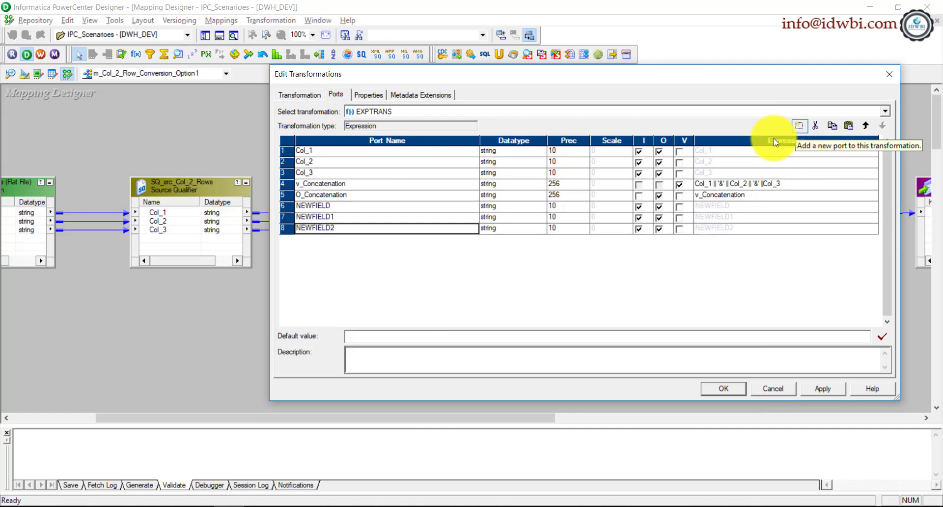
key(Up)
key(Up)
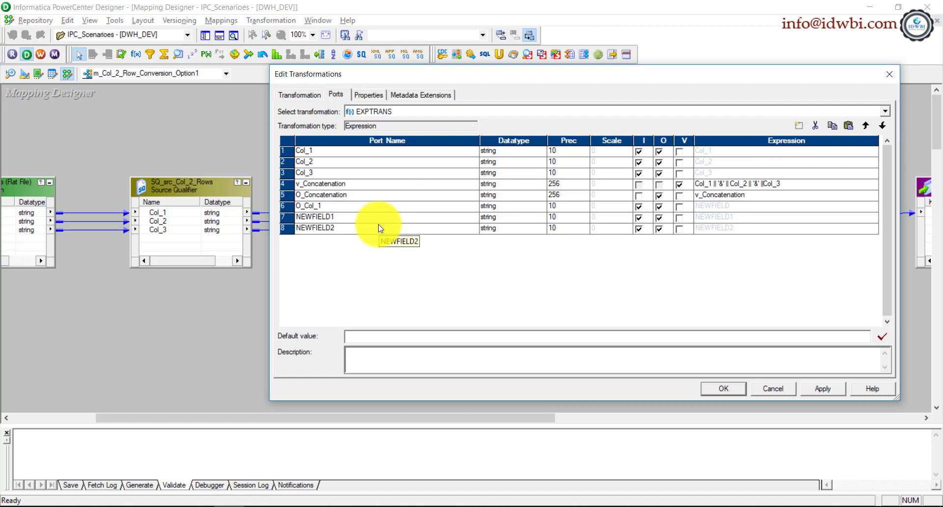
key(Down)
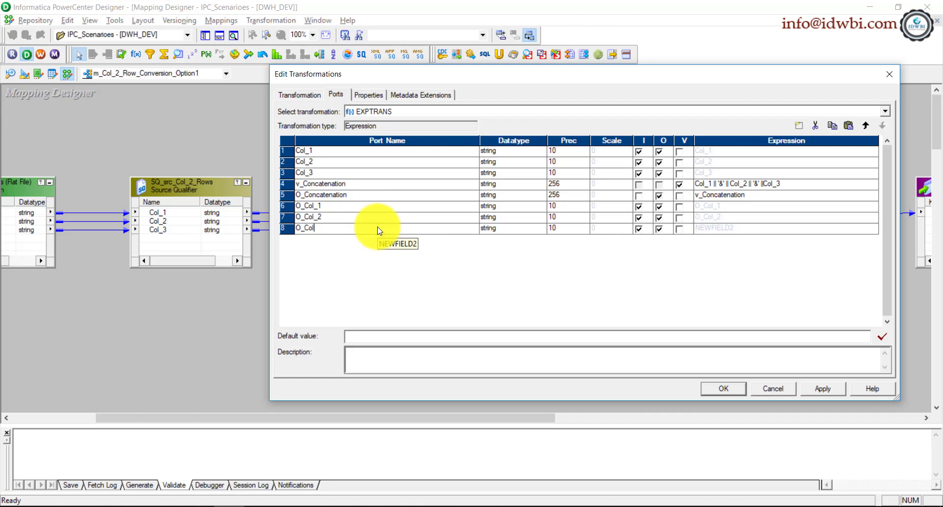
Make O_Col_1, O_Col_2 and O_Col_3 output-only ports and accept the Expression transformation's changes
click(639, 207)
click(639, 218)
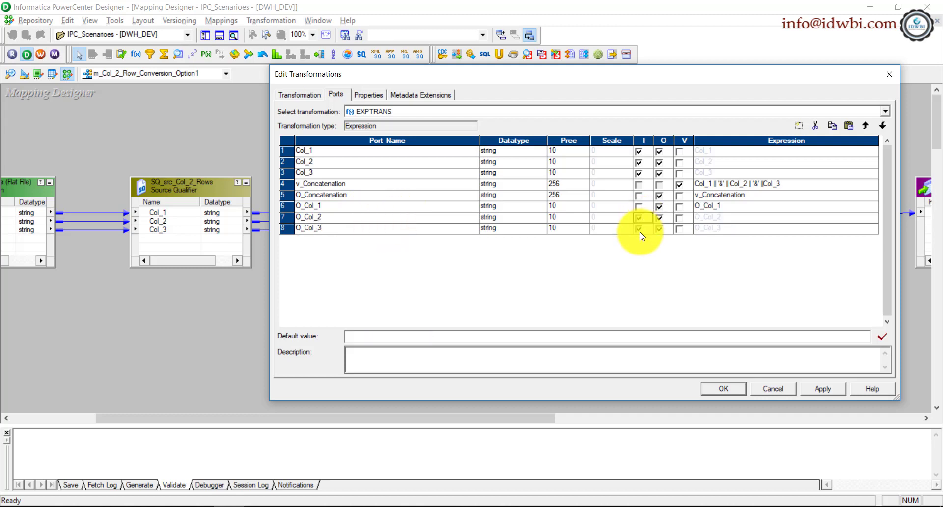
click(639, 229)
click(638, 218)
click(733, 385)
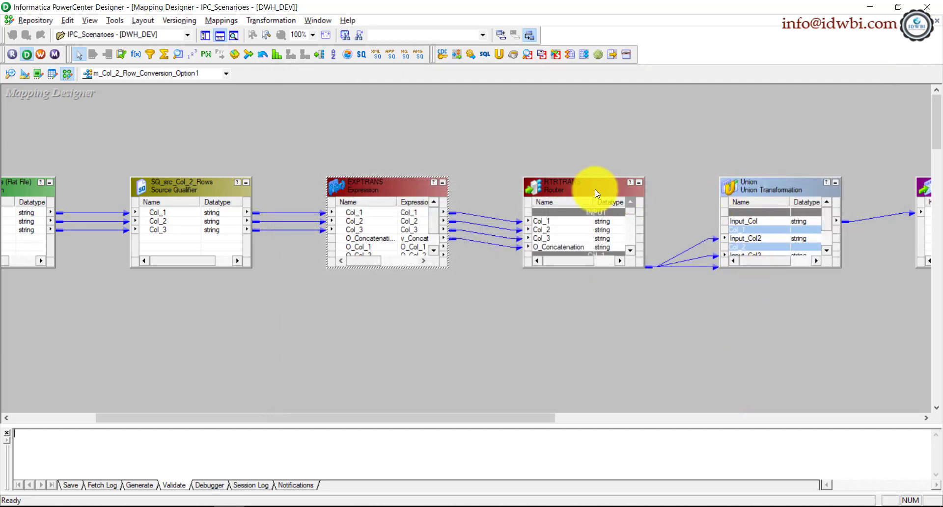
Copy the SUBSTR condition of the Router's Col_1 group into a new Notepad document
double_click(594, 190)
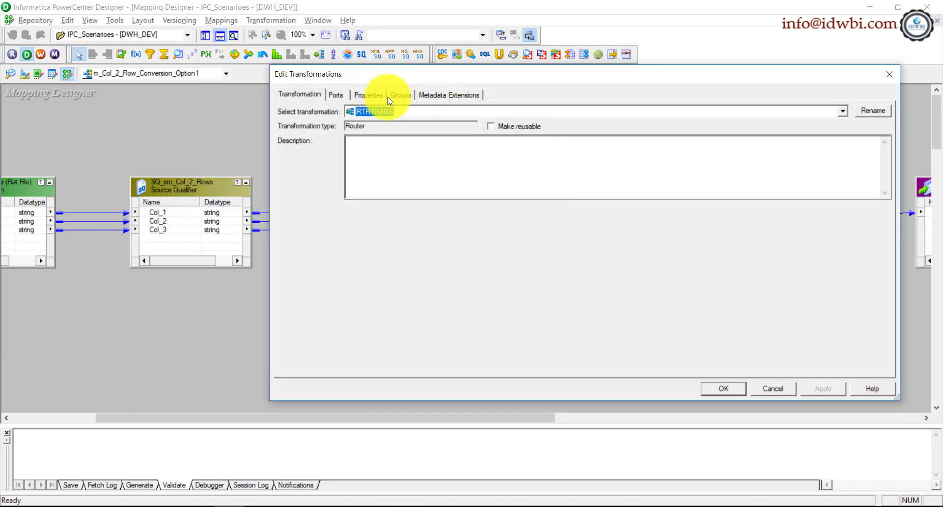
click(395, 95)
click(872, 152)
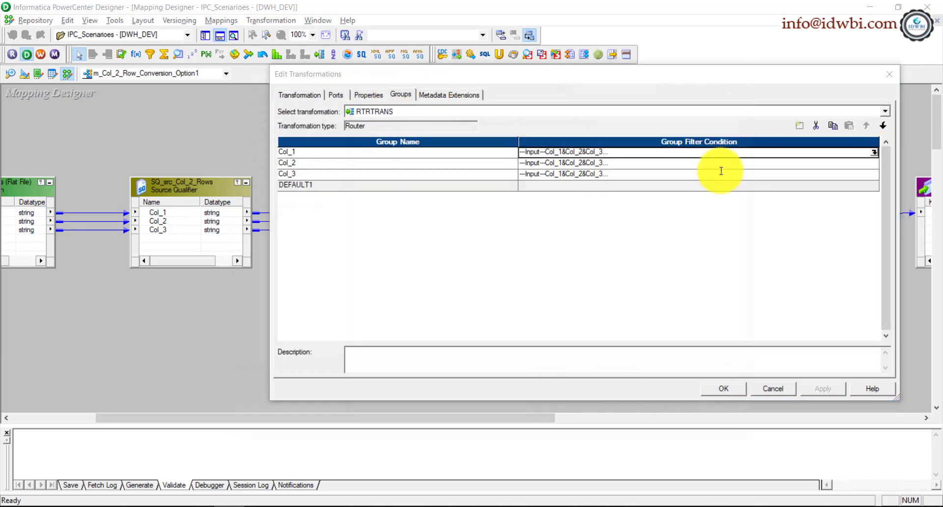
drag(629, 121, 347, 122)
click(347, 121)
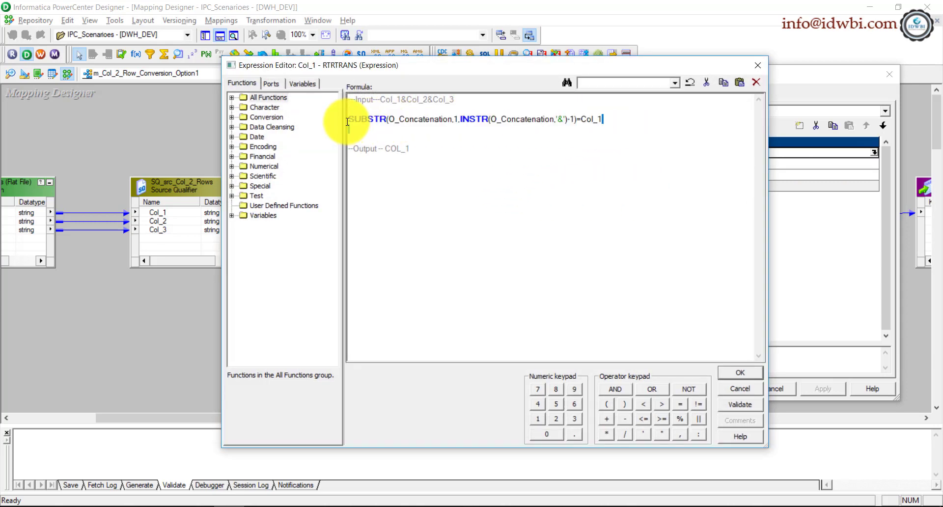
shift+click(347, 122)
key(ctrl+c)
key(super)
text(note)
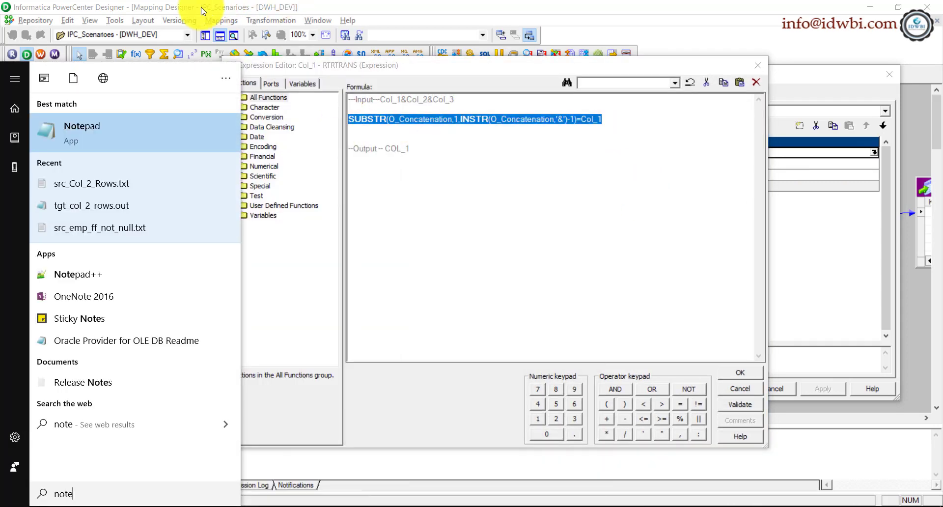
click(116, 143)
key(ctrl+v)
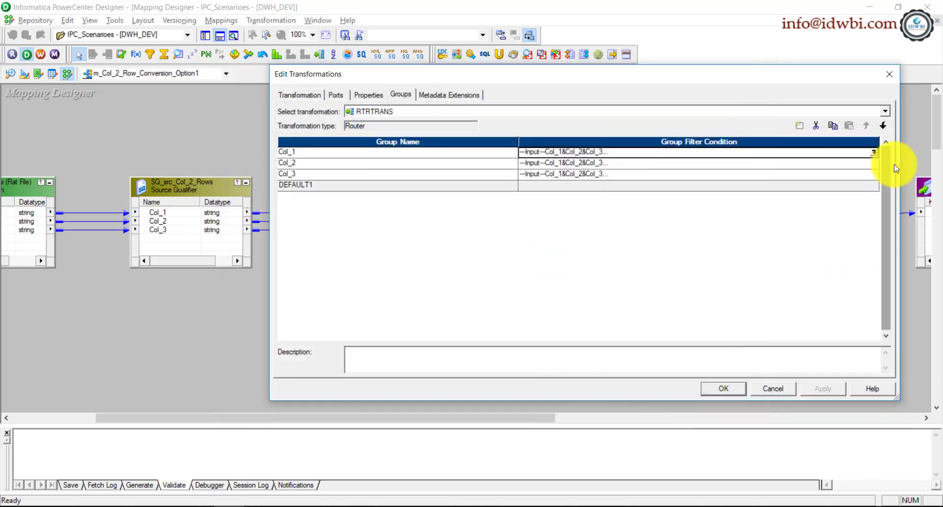
Copy the SUBSTR condition of the Router's Col_2 group into Notepad below the first one, and close its expression editor
click(873, 158)
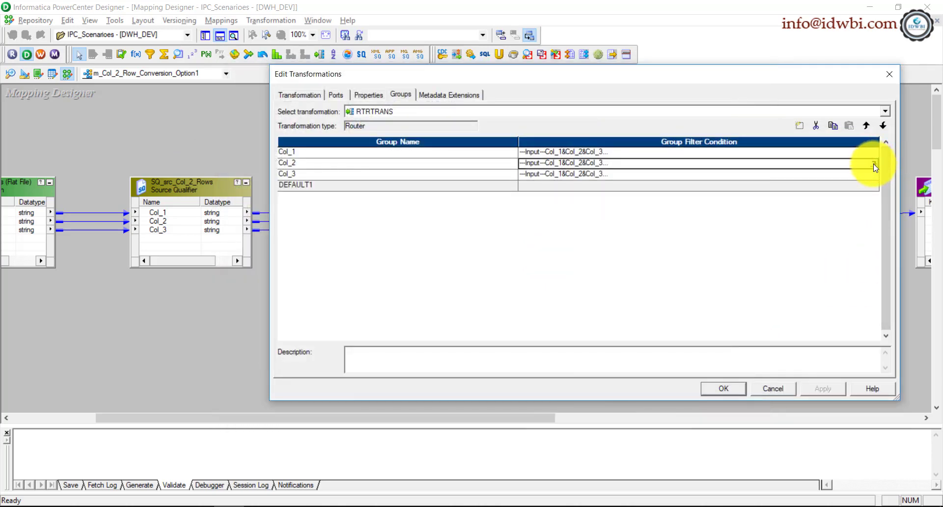
click(873, 164)
drag(730, 119, 347, 119)
key(ctrl+c)
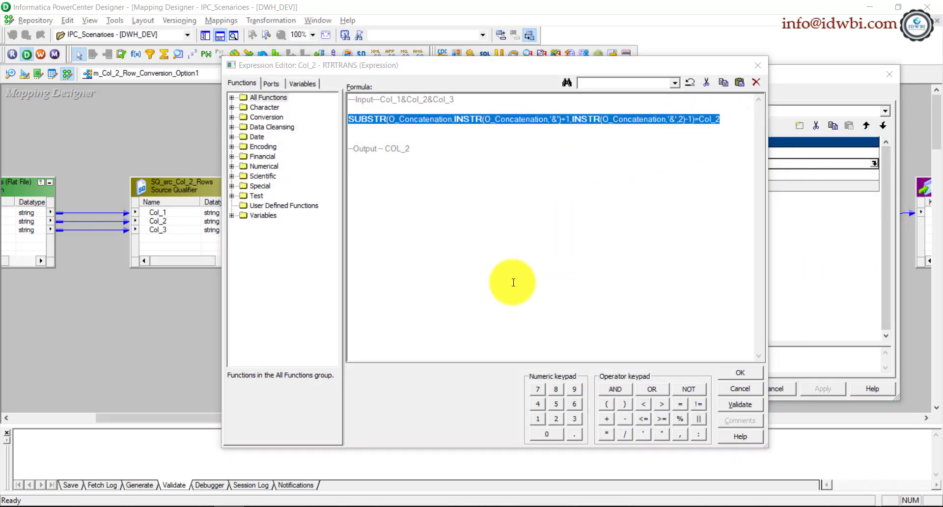
key(alt+Tab)
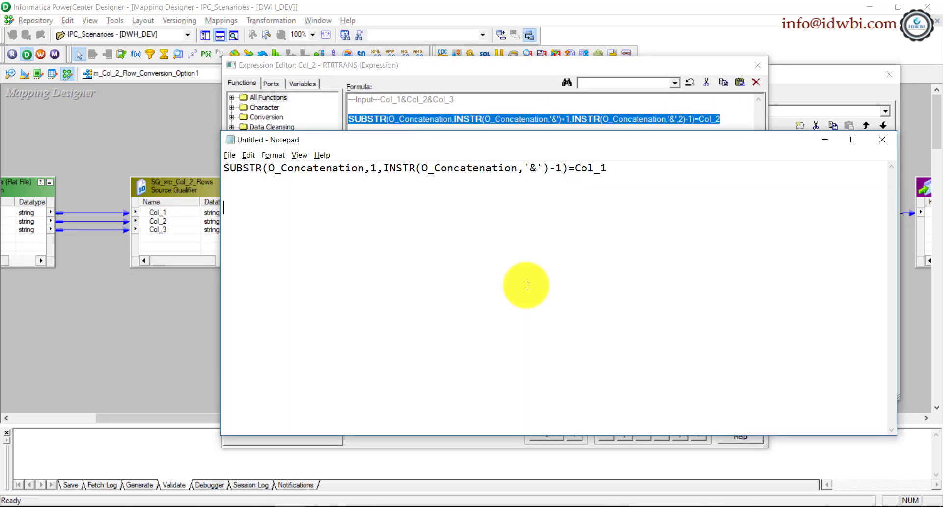
key(Return)
key(Return)
key(ctrl+v)
key(alt+Tab)
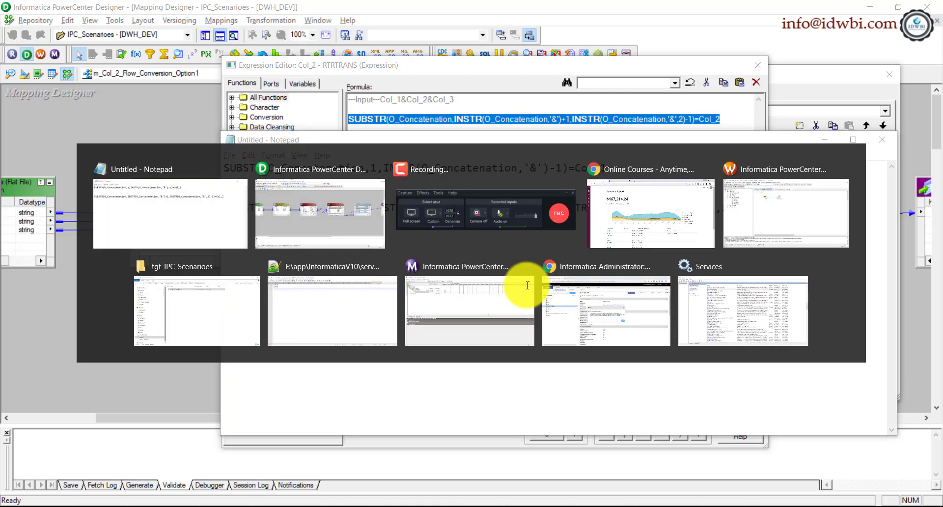
click(758, 66)
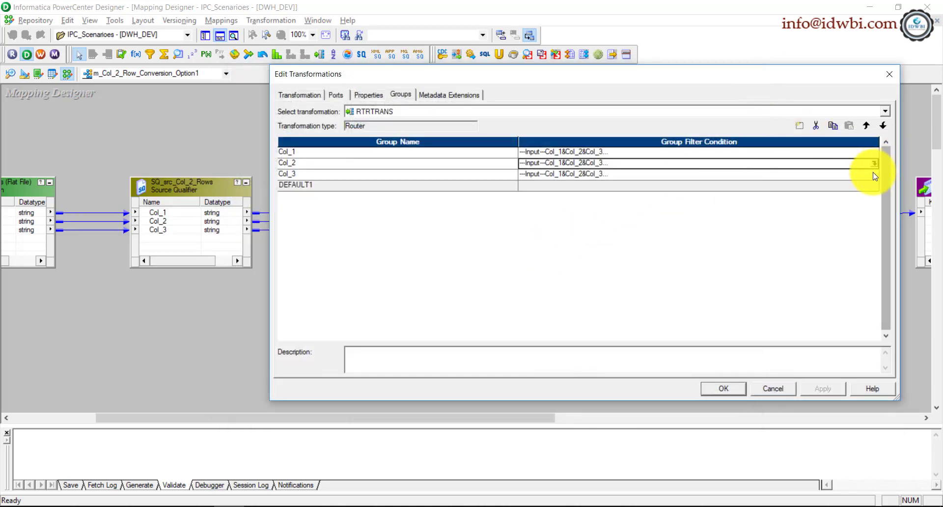
Copy SUBSTR(O_Concatenation,INSTR(O_Concatenation,'&',-1)+1) from the Router's Col_3 group condition into Notepad and close the Router's dialogs
click(875, 175)
click(874, 174)
drag(584, 119, 341, 118)
key(Escape)
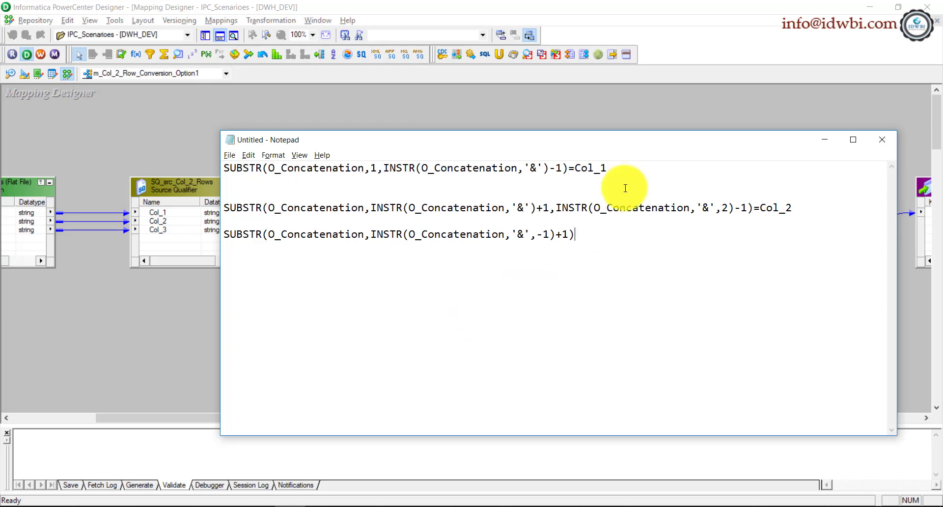
Copy the Col_1 SUBSTR condition from Notepad into the O_Col_1 expression of the Expression transformation in PowerCenter Designer and validate it
drag(620, 170, 119, 166)
key(ctrl+c)
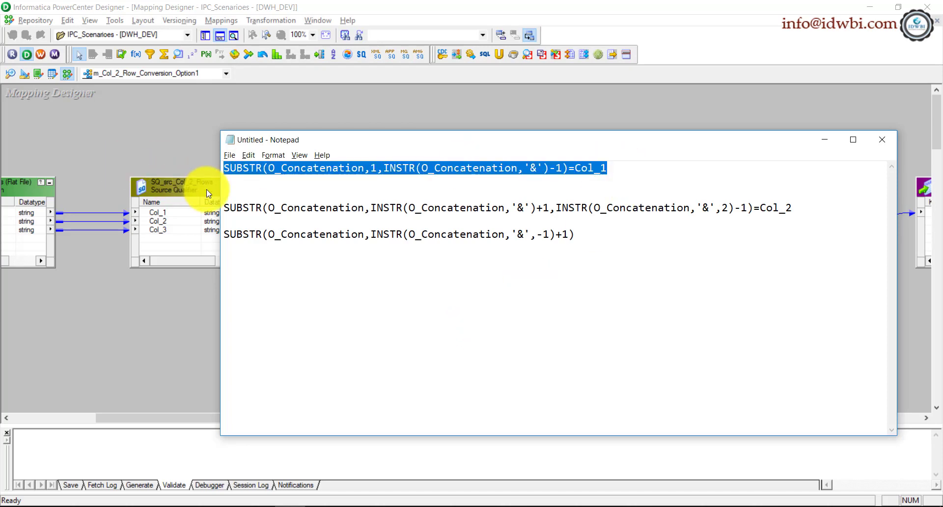
click(206, 190)
double_click(367, 248)
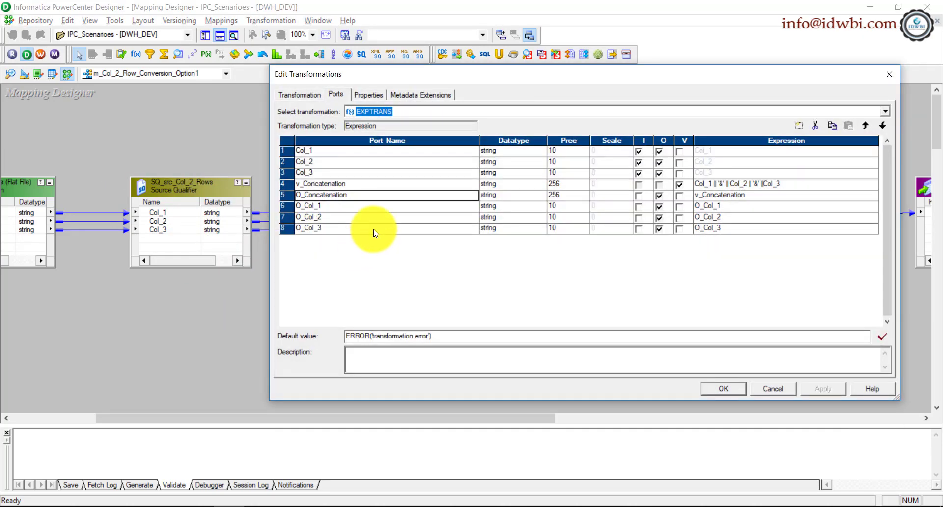
click(378, 206)
click(808, 205)
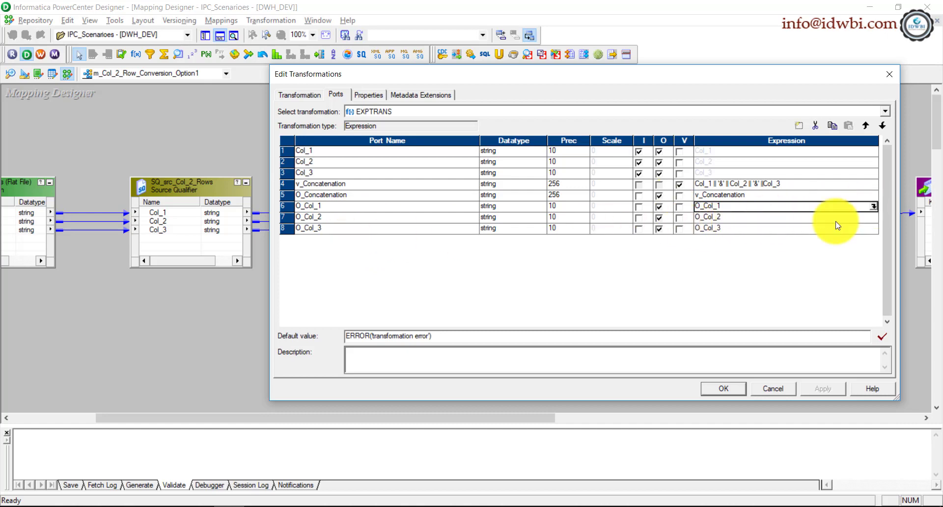
click(873, 209)
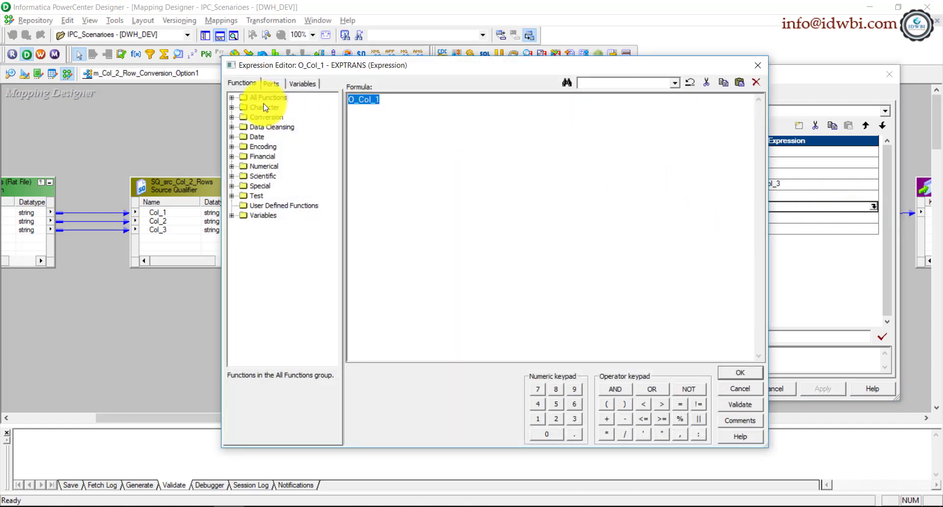
key(ctrl+v)
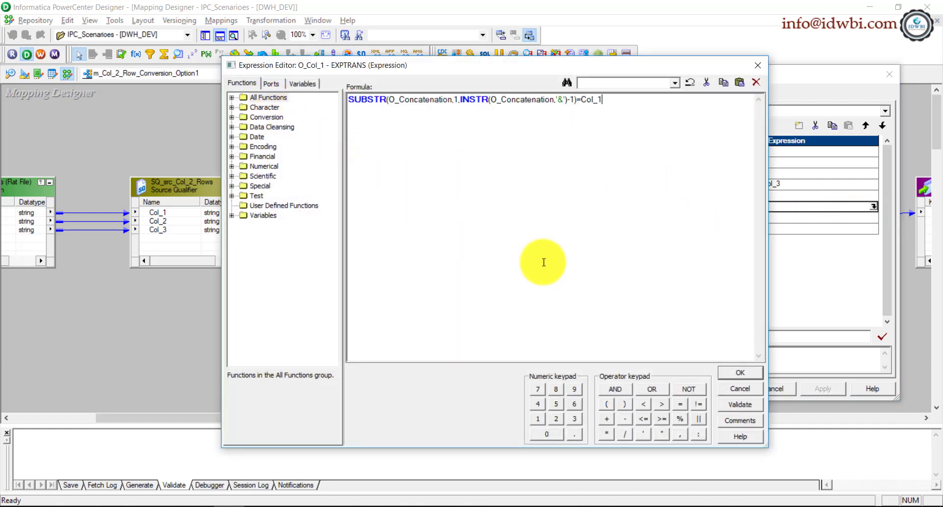
click(742, 404)
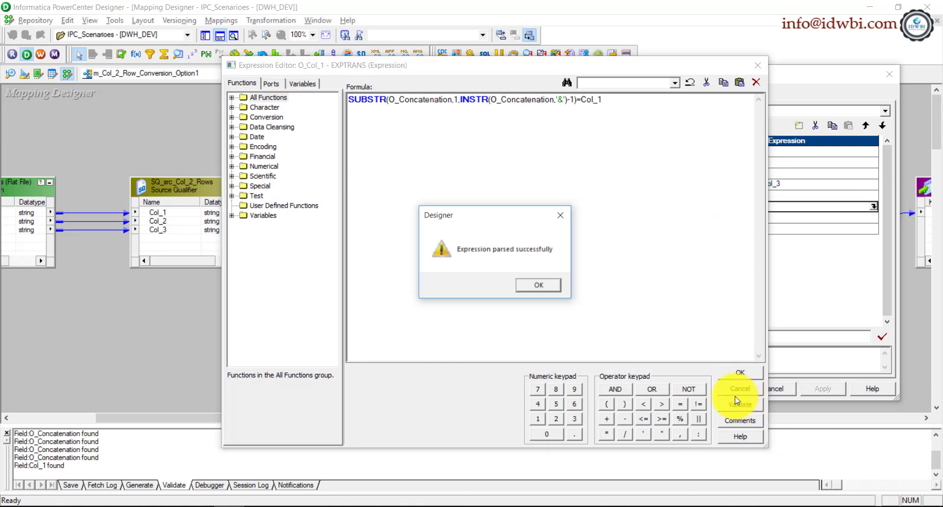
click(539, 286)
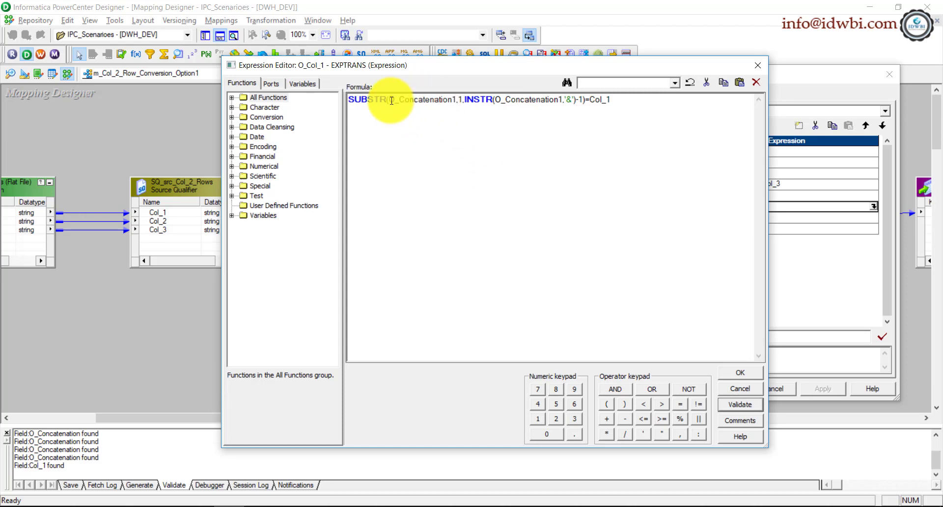
Accept the O_Col_1 expression and delete the extra O_Concatenation1 port from the Expression transformation
drag(505, 65, 545, 264)
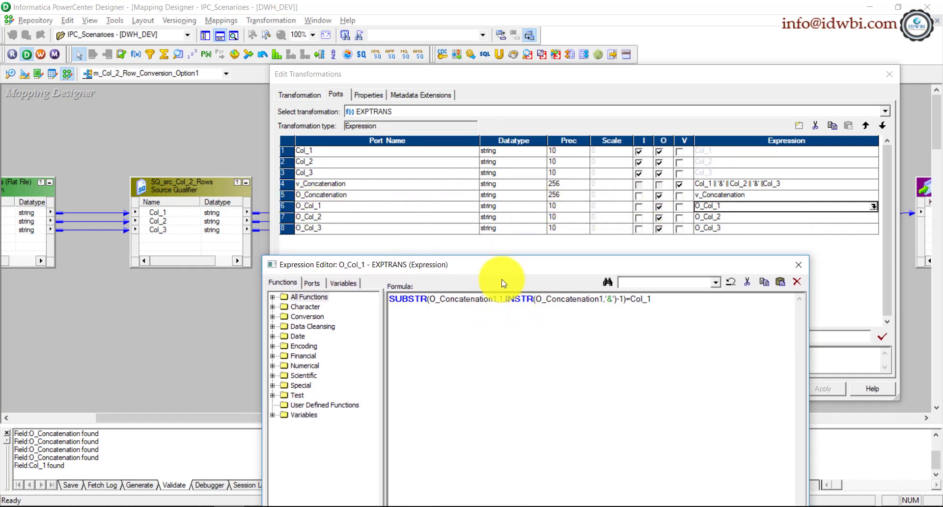
drag(501, 265, 450, 91)
click(715, 401)
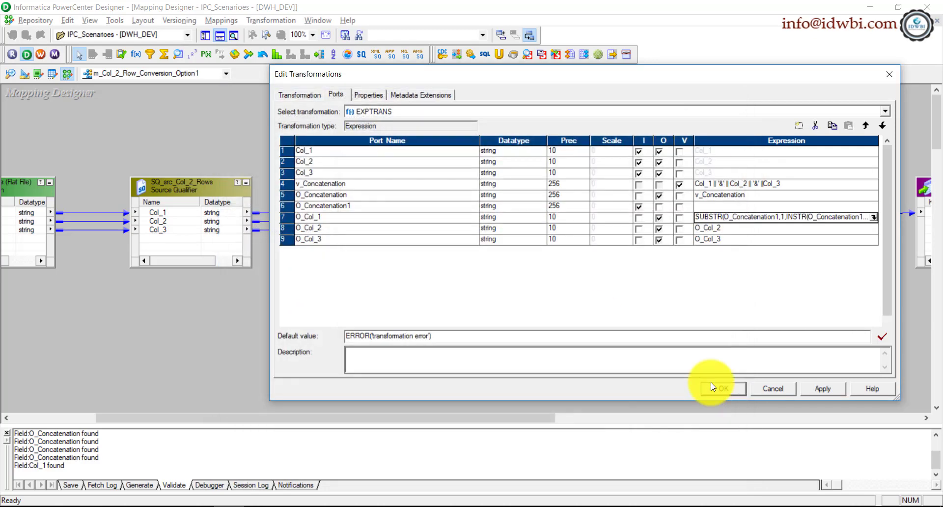
drag(281, 206, 333, 245)
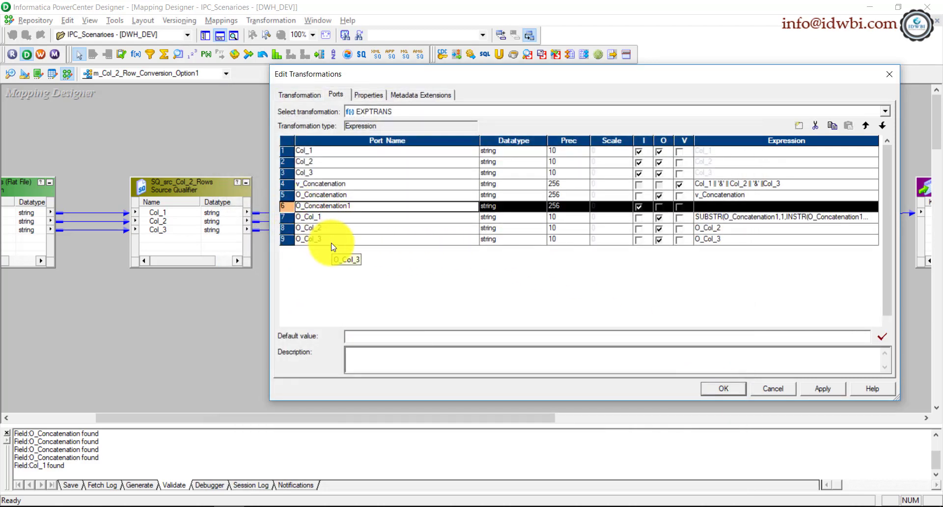
click(814, 125)
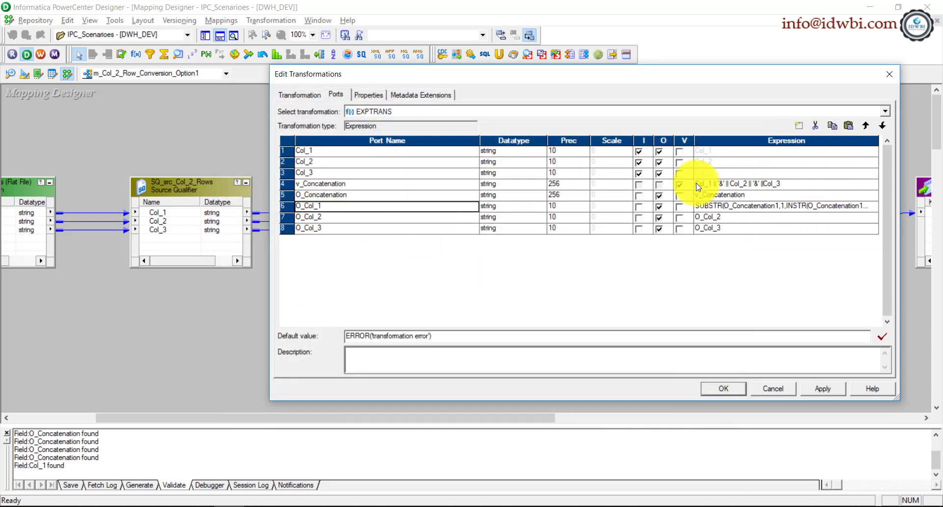
Replace both O_Concatenation1 references in the O_Col_1 expression with v_Concatenation, then validate and accept it
click(873, 206)
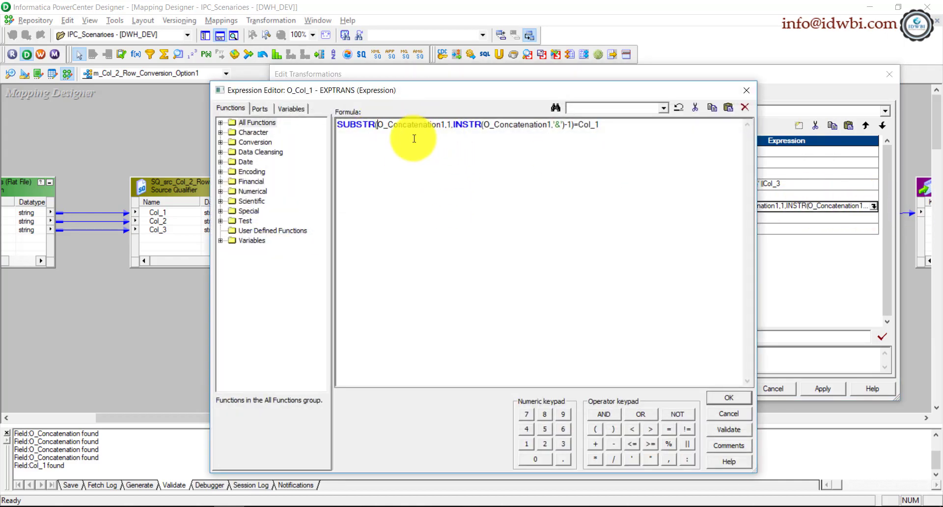
key(Delete)
text(v)
click(440, 128)
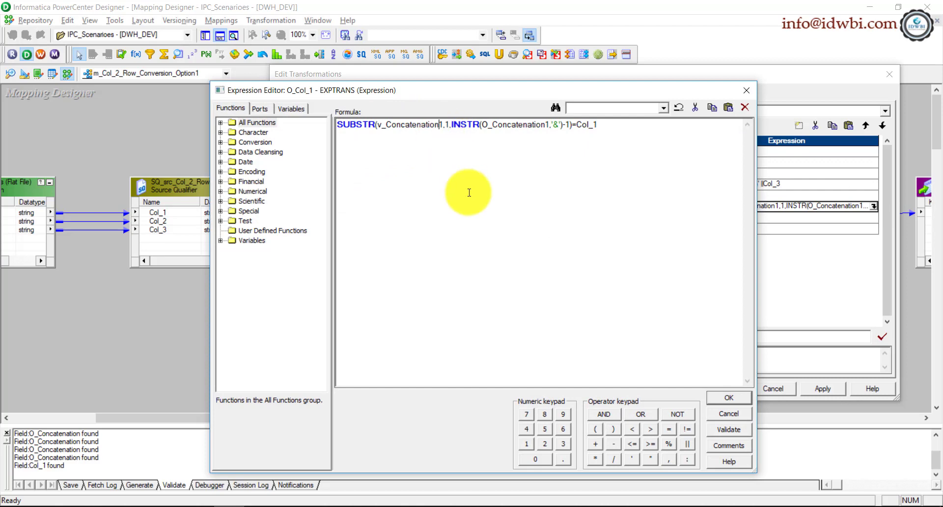
key(Delete)
click(481, 127)
key(Delete)
text(v)
click(543, 124)
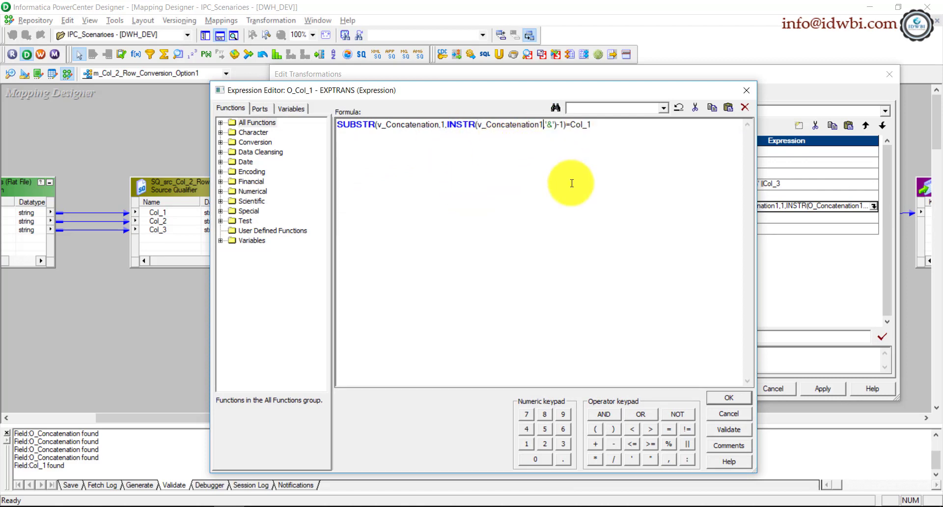
click(728, 429)
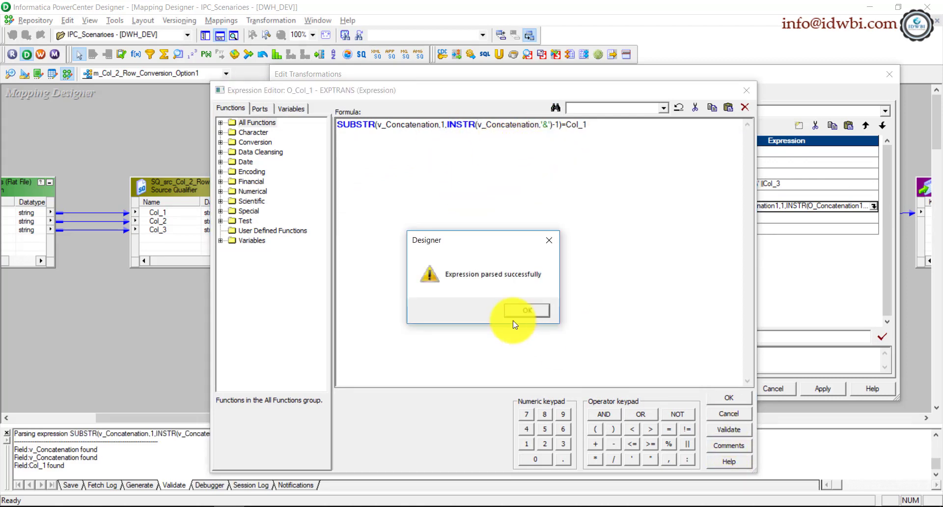
click(527, 312)
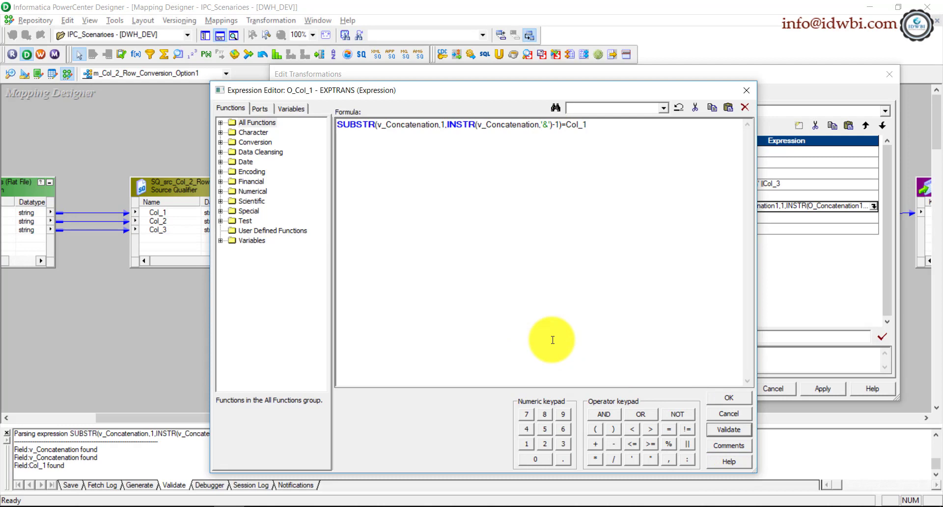
click(729, 398)
In Notepad, change every O_Concatenation to v_Concatenation in the second and third SUBSTR expressions, and copy the second one
key(alt+Tab)
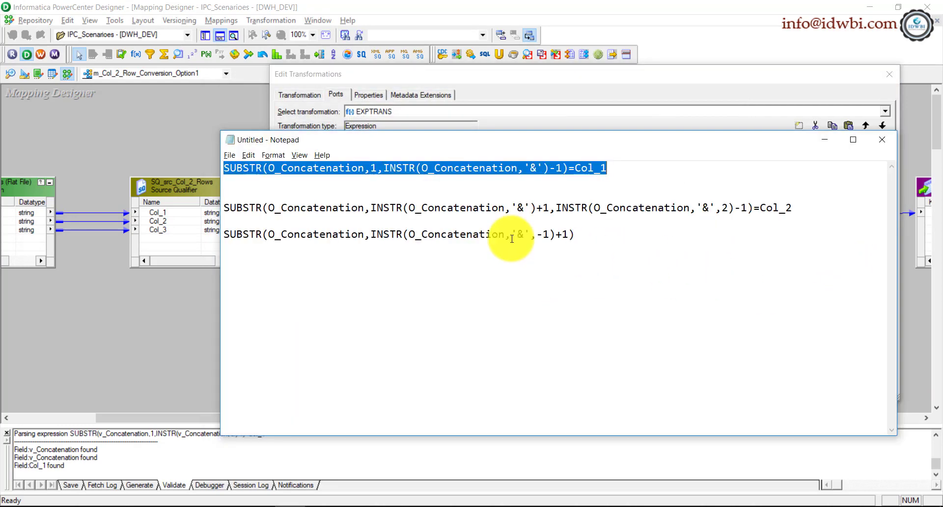
click(275, 208)
key(BackSpace)
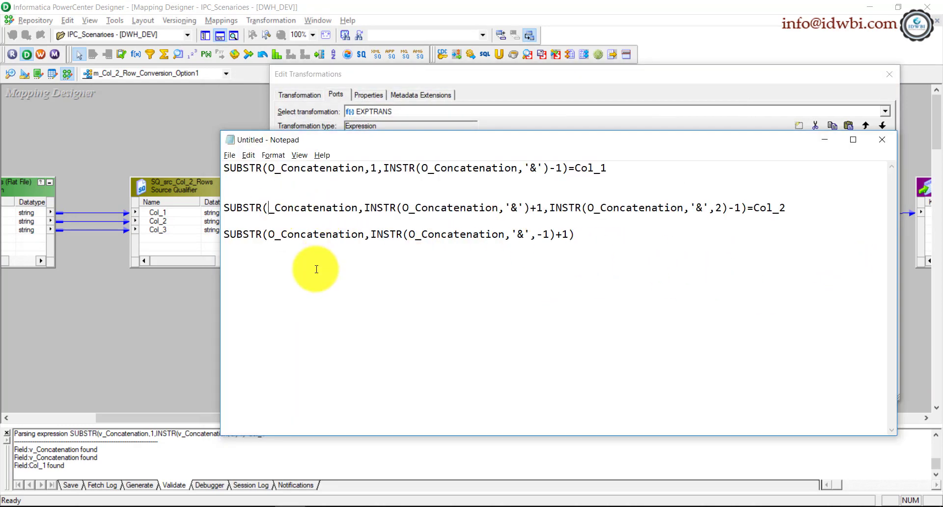
text(v)
click(415, 207)
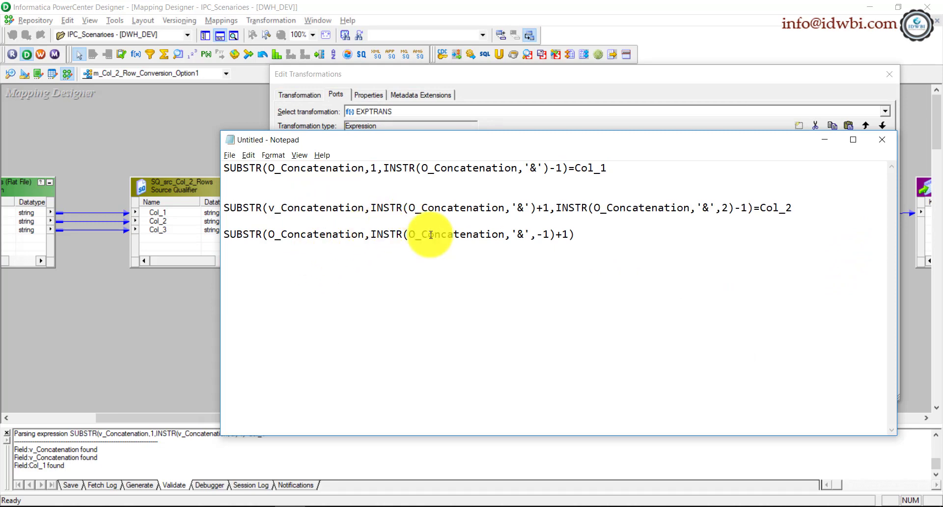
key(BackSpace)
text(v)
click(602, 211)
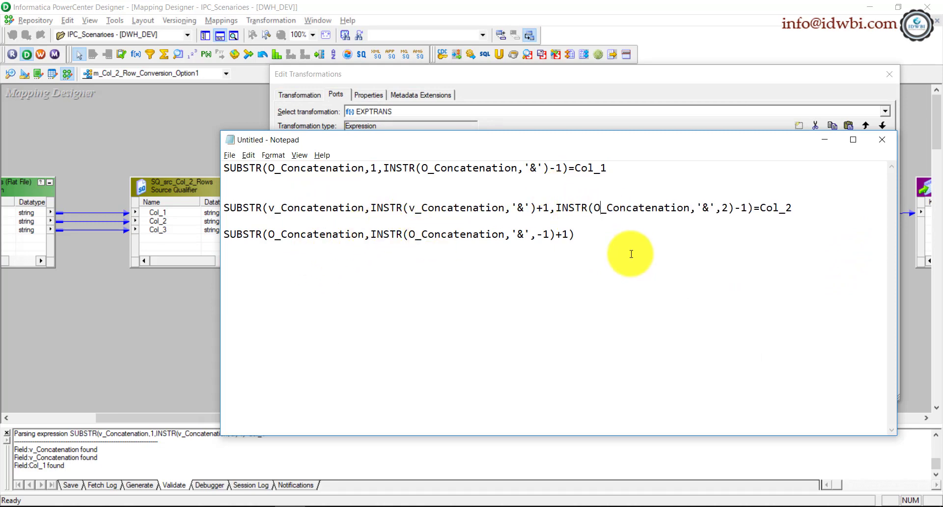
key(BackSpace)
text(v)
click(275, 235)
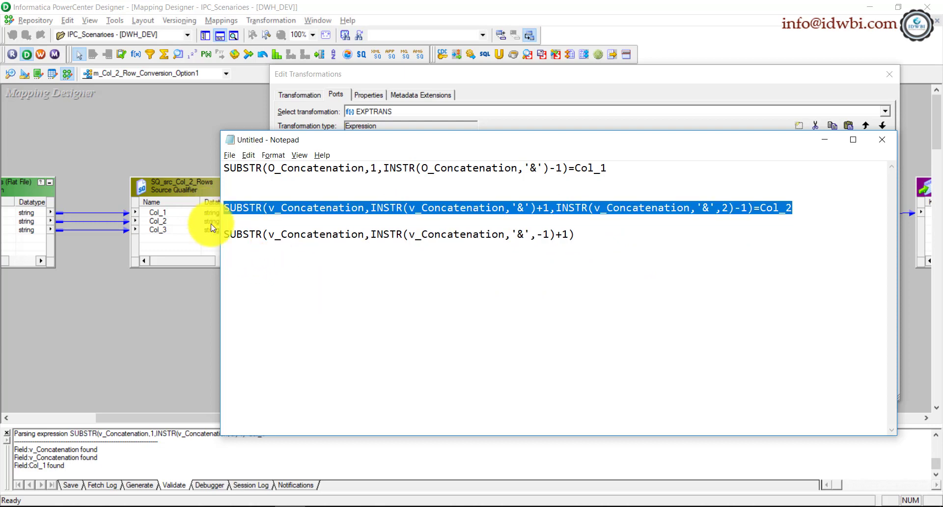
Back in Designer, set O_Col_2's expression to SUBSTR(v_Concatenation,INSTR(v_Concatenation,'&')+1,INSTR(v_Concatenation,'&',2)-1)=Col_2, validate it and accept it
key(alt+Tab)
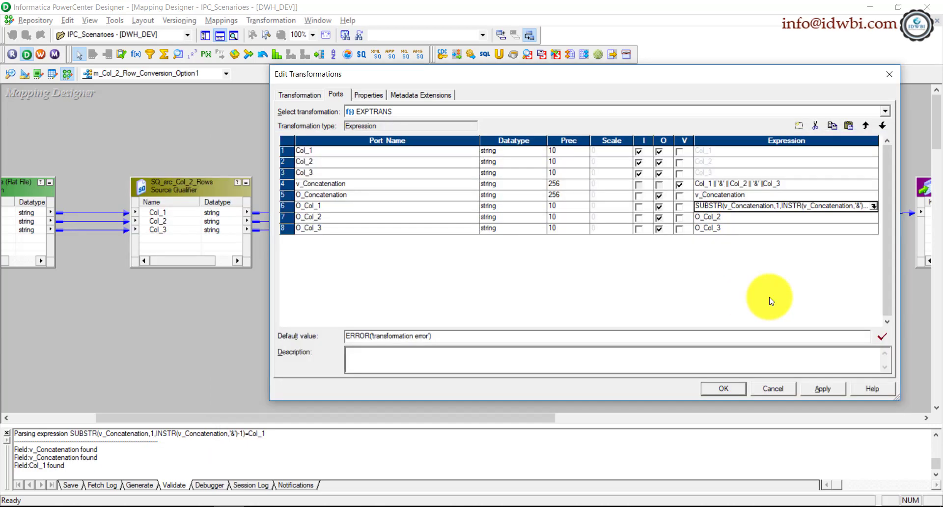
click(875, 219)
click(873, 217)
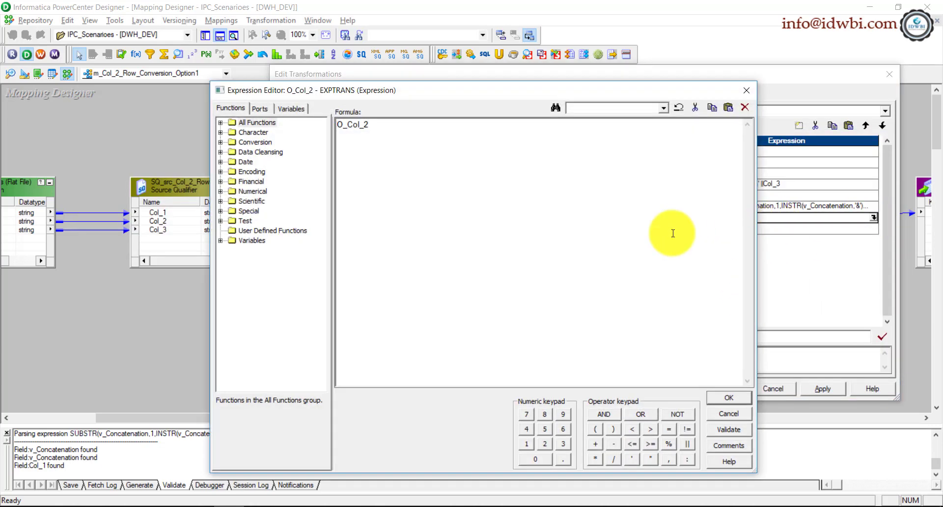
text(SUBSTR(v_Concatenation,INSTR(v_Concatenation,'&')+1,INSTR(v_Concatenation,'&',2)-1)=Col_2)
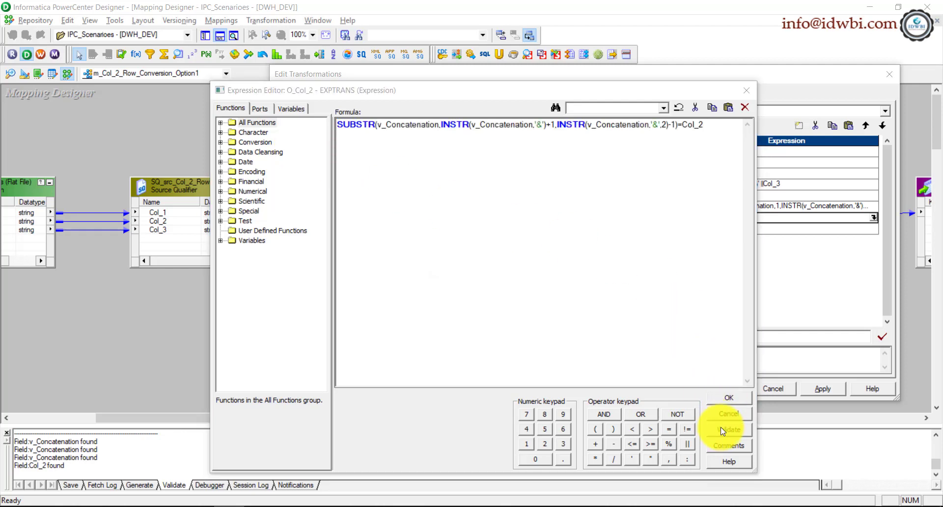
click(728, 429)
key(Return)
click(729, 398)
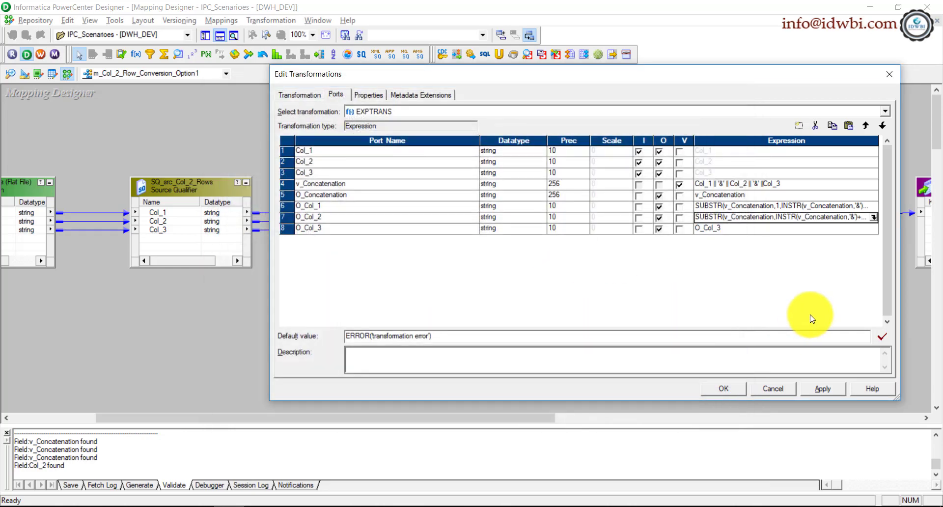
Copy the third SUBSTR expression, the one without a column comparison, from Notepad
key(alt+Tab)
click(608, 248)
shift+click(206, 234)
key(ctrl+c)
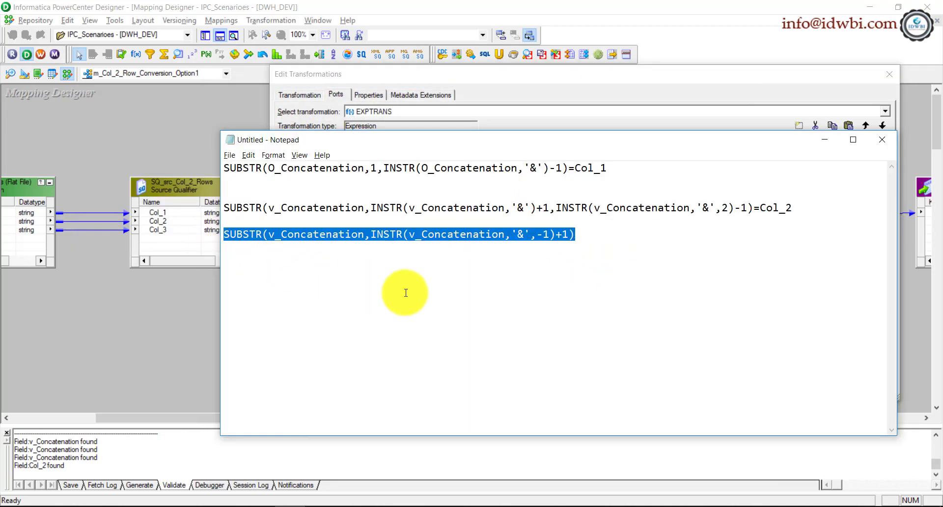
In Designer, set O_Col_3's expression to SUBSTR(v_Concatenation,INSTR(v_Concatenation,'&',-1)+1), validate it and accept it
key(alt+Tab)
click(875, 229)
click(873, 228)
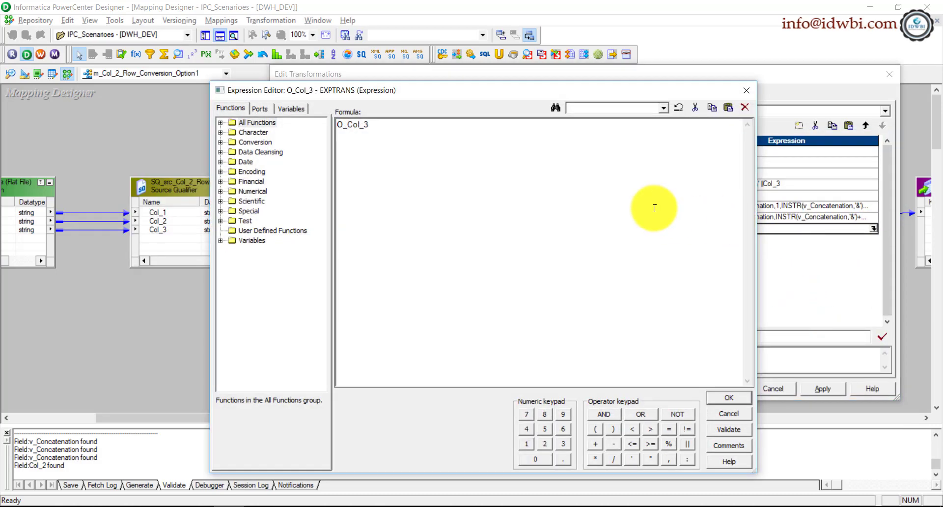
key(ctrl+a)
key(ctrl+v)
click(729, 429)
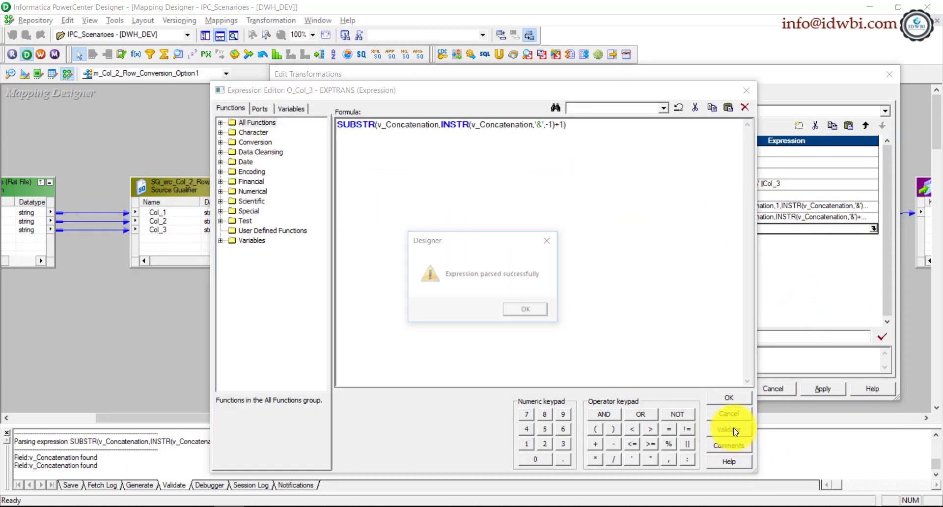
key(Return)
click(728, 397)
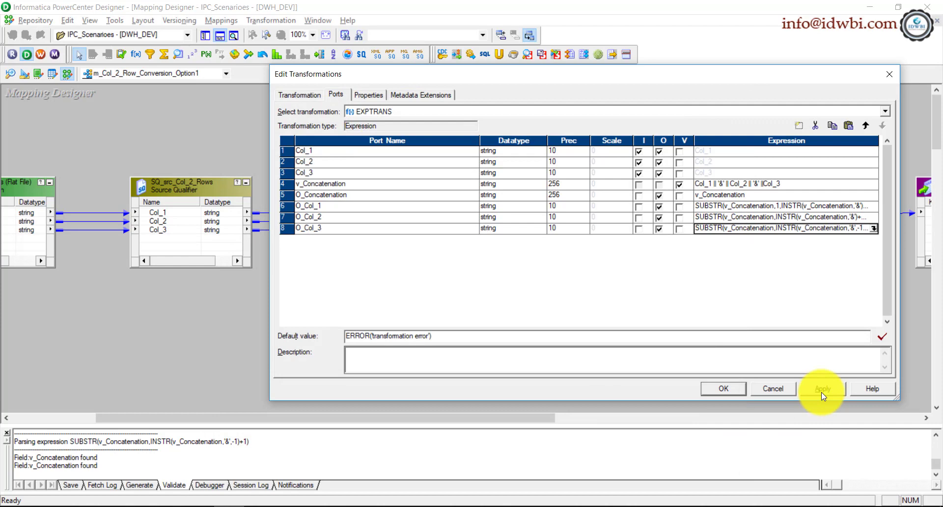
Accept the Expression transformation's port changes and hide the output window below the mapping
click(731, 391)
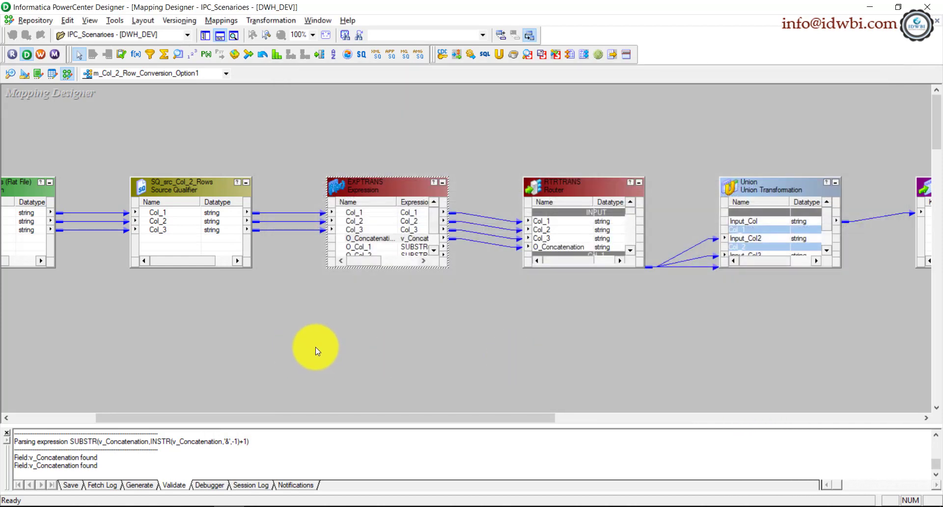
click(315, 347)
click(7, 433)
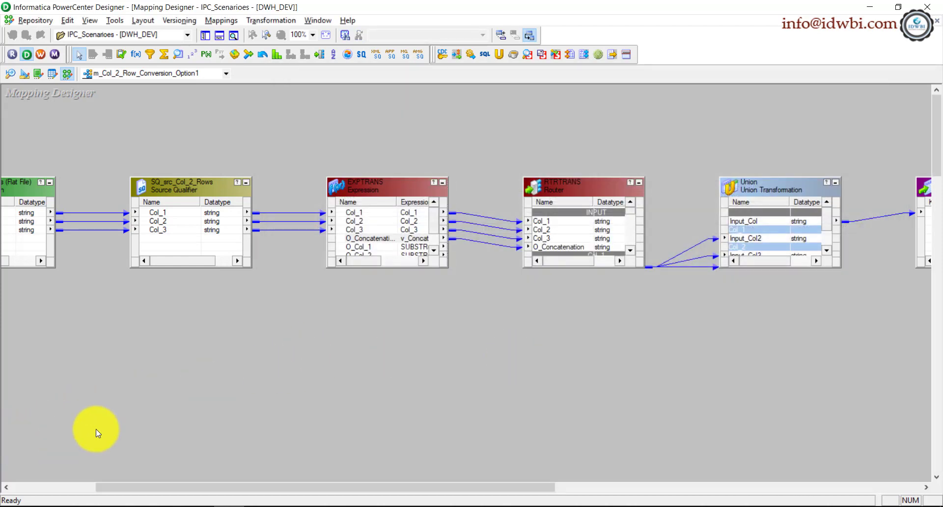
drag(433, 488, 491, 479)
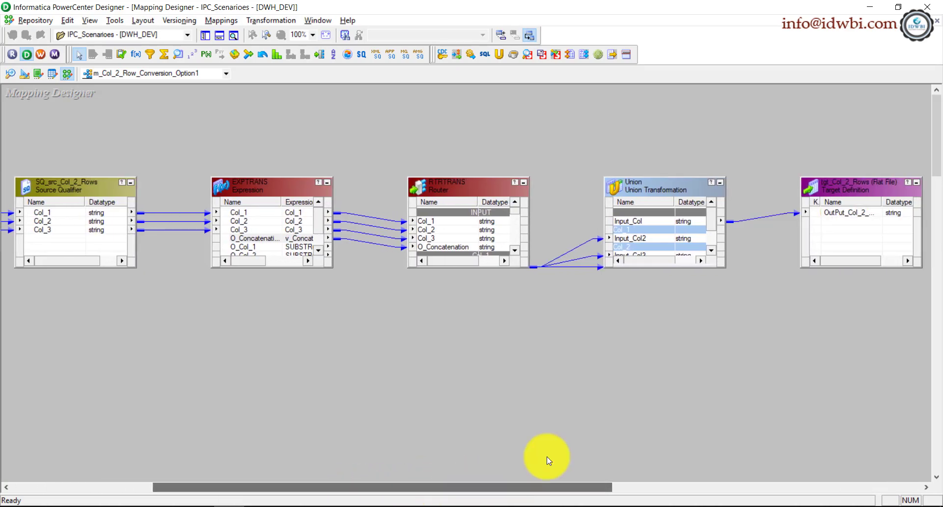
click(844, 191)
double_click(845, 190)
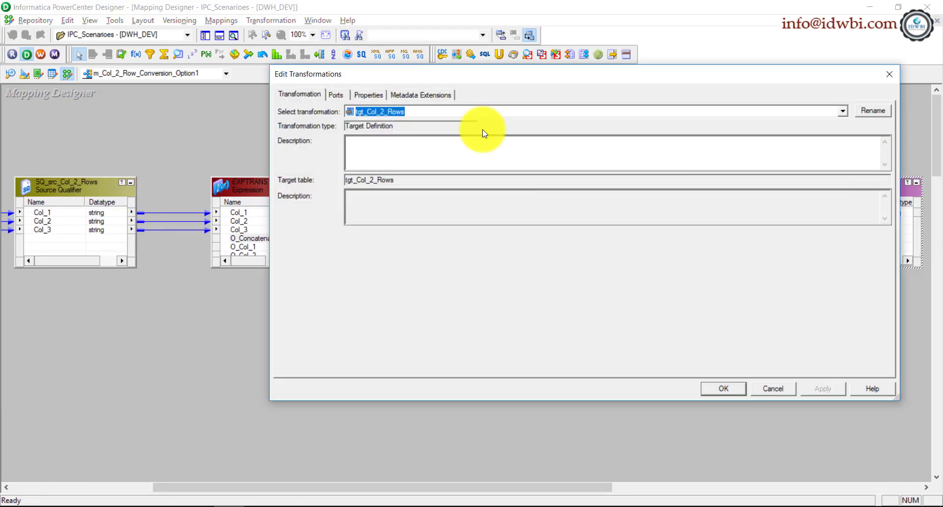
click(870, 110)
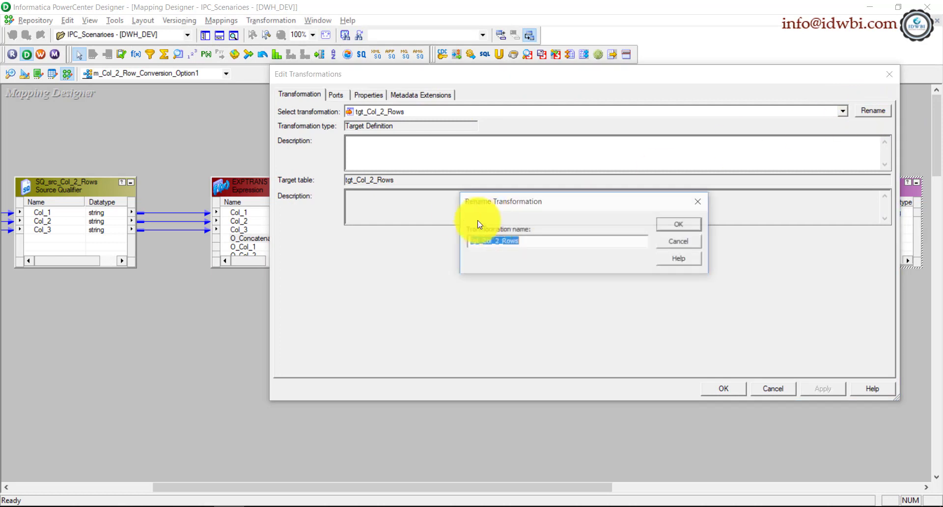
click(680, 241)
click(723, 388)
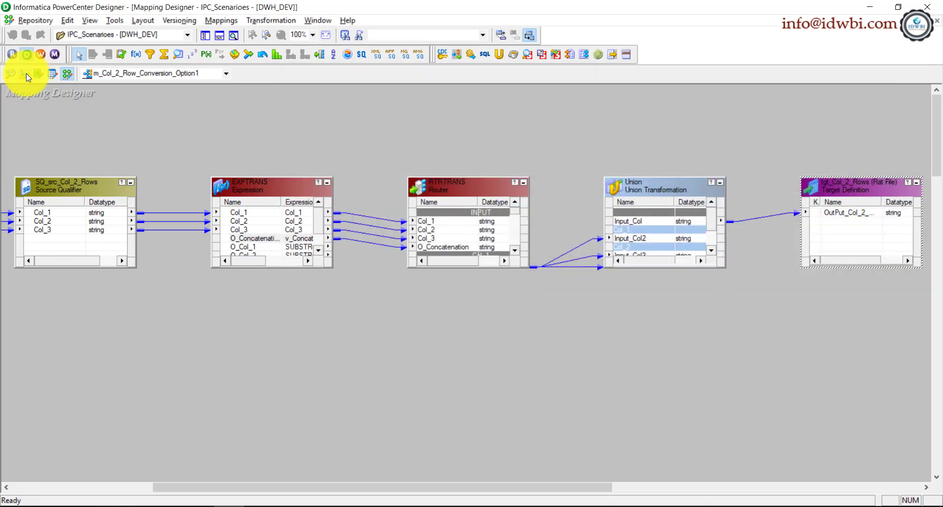
In Target Designer, create a Flat File target definition named tgt_Col_2_Rows_Logic
click(24, 73)
right_click(379, 214)
click(229, 175)
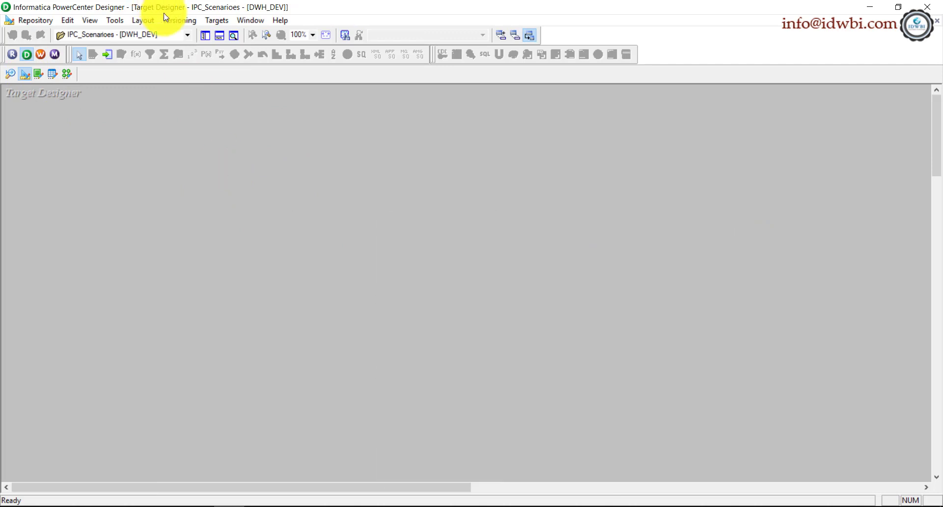
click(216, 20)
click(234, 140)
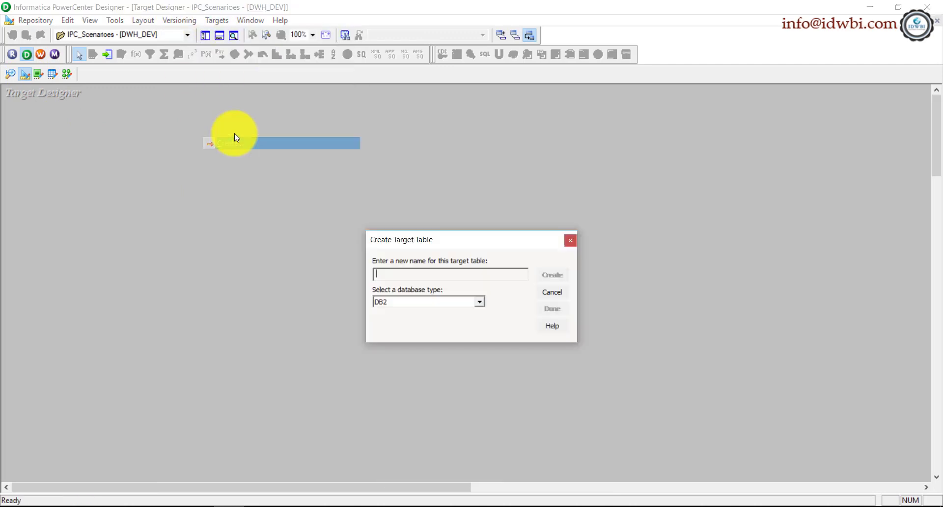
click(403, 303)
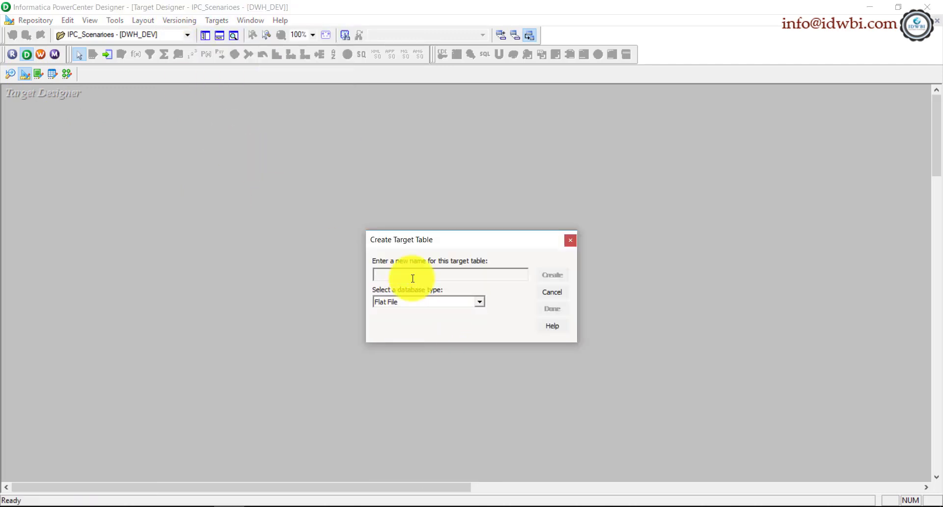
click(412, 276)
text(tgt_Col_2_Rows_Logic)
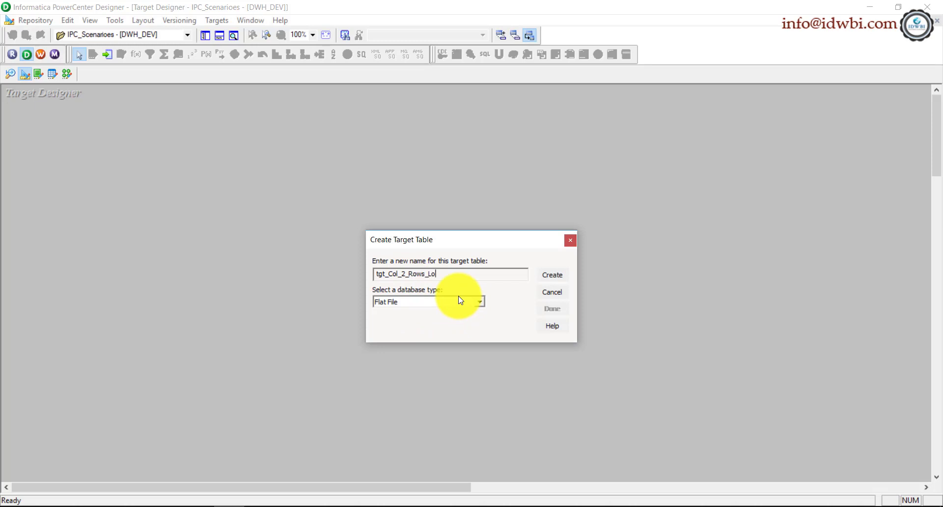
click(552, 275)
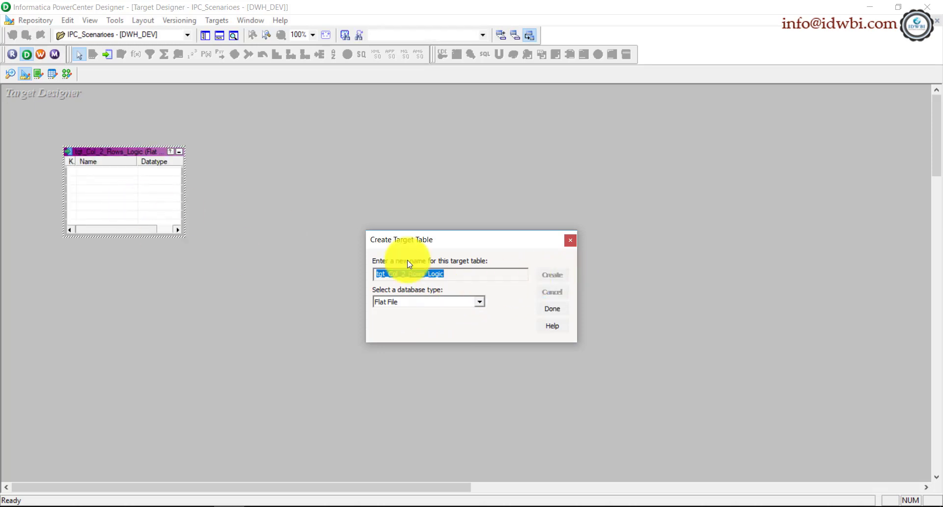
click(552, 309)
Add three string columns named Logic_1, Logic_2 and Logic_3 to the tgt_Col_2_Rows_Logic target and accept the changes
double_click(108, 176)
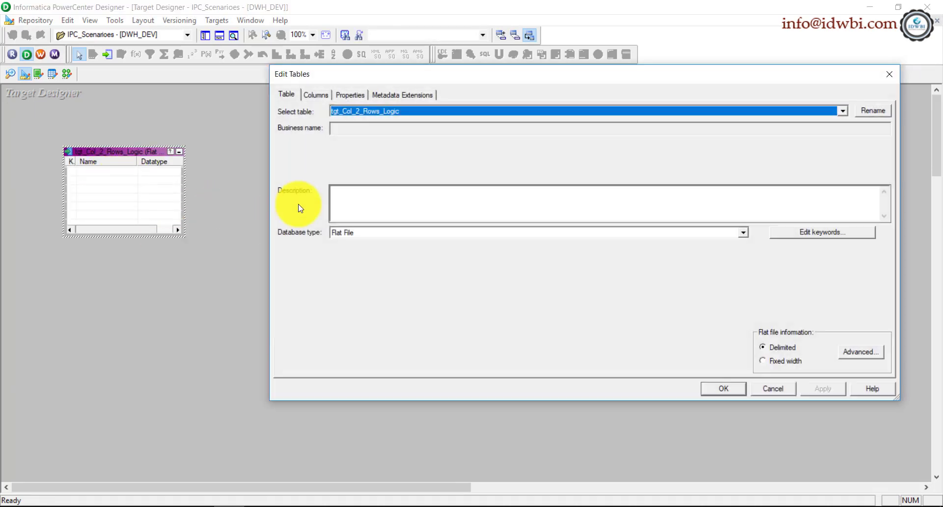
click(316, 94)
triple_click(781, 126)
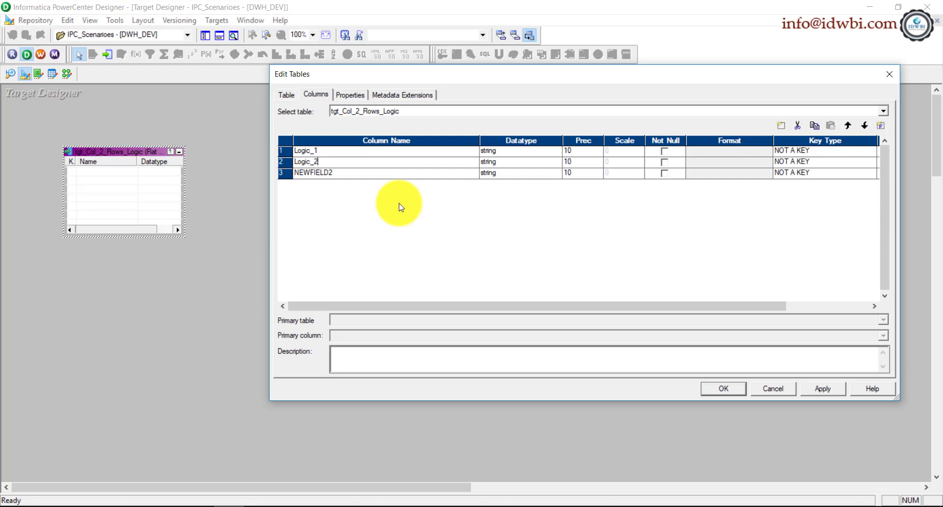
text(Logic_3)
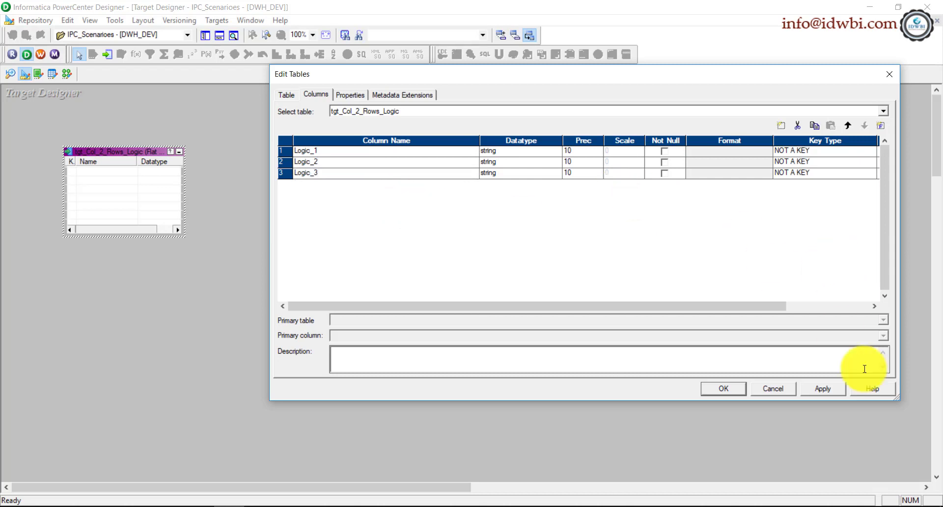
click(819, 390)
click(736, 388)
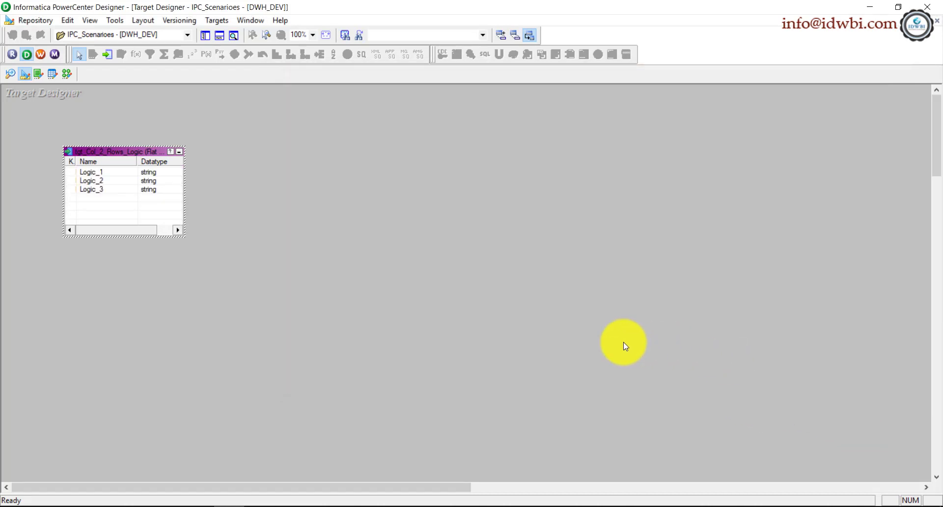
Return to Mapping Designer and place the tgt_Col_2_Rows_Logic target in the mapping below the Router
click(66, 75)
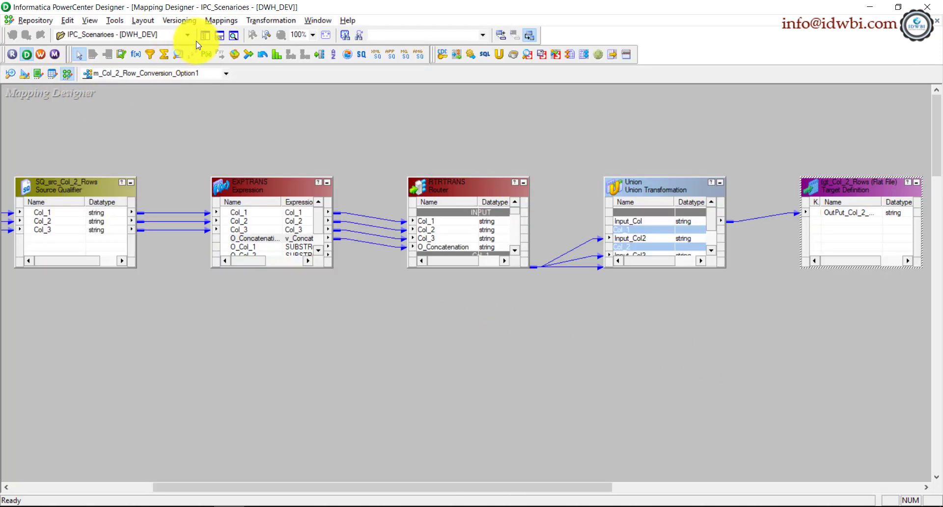
click(205, 34)
click(55, 148)
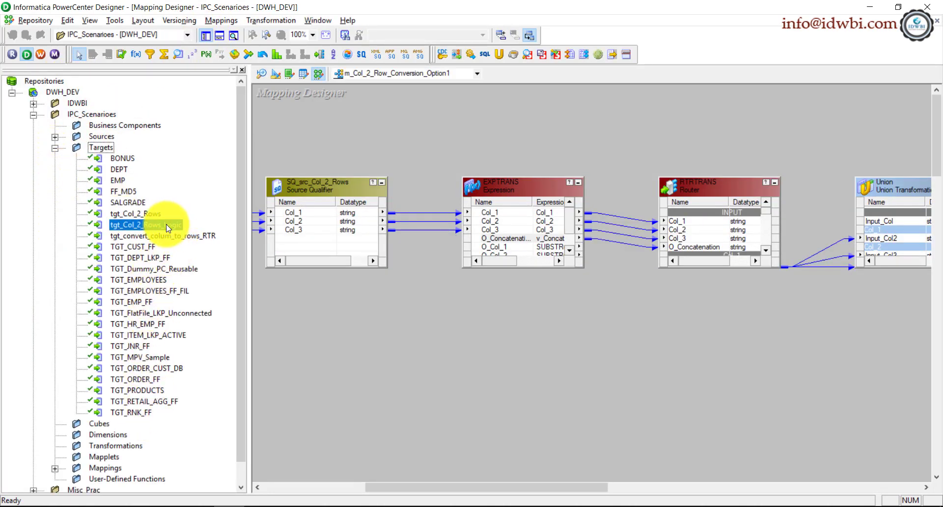
drag(667, 337, 666, 338)
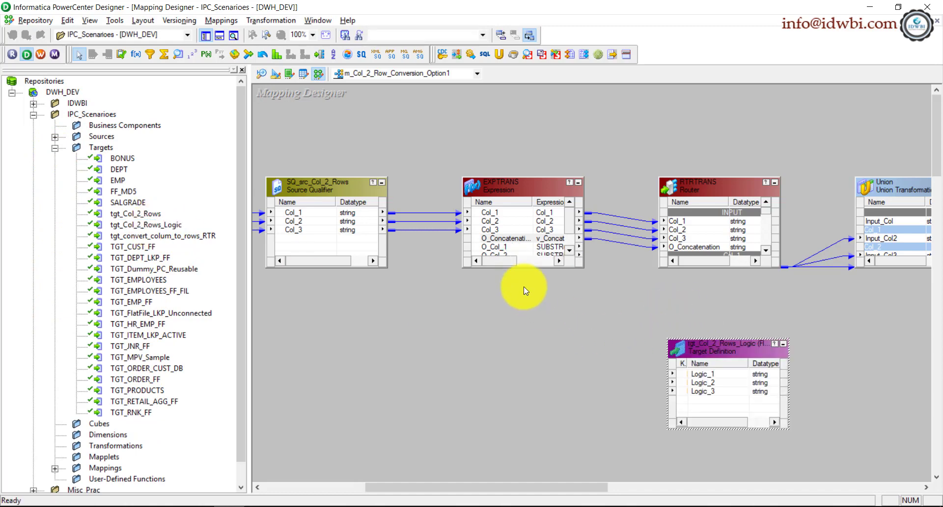
Enlarge the Expression transformation, link O_Col_1, O_Col_2 and O_Col_3 to Logic_1, Logic_2 and Logic_3, and hide the repository navigator
drag(529, 268, 533, 339)
click(509, 246)
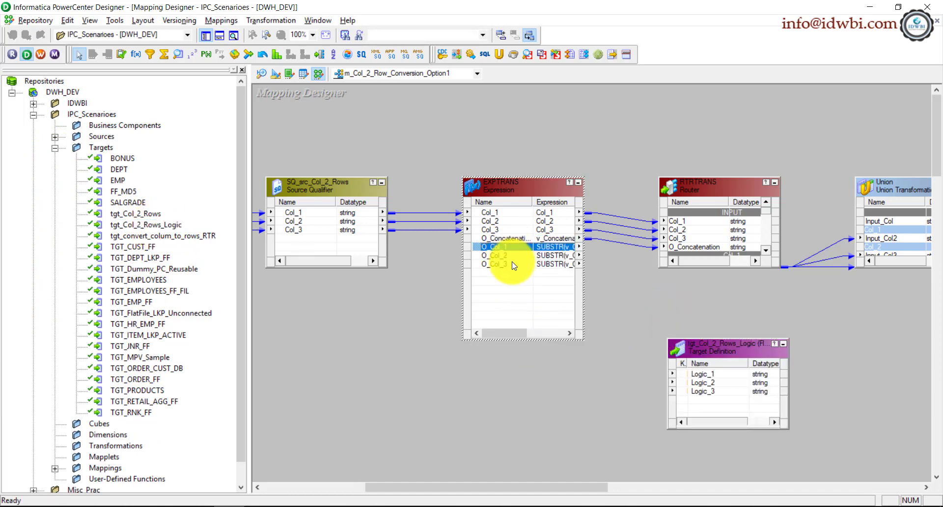
drag(508, 253, 700, 383)
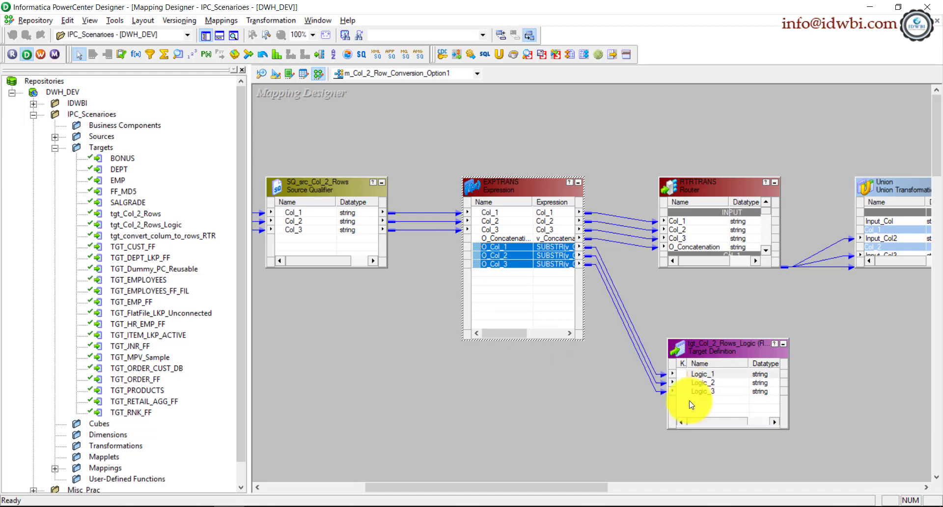
click(618, 420)
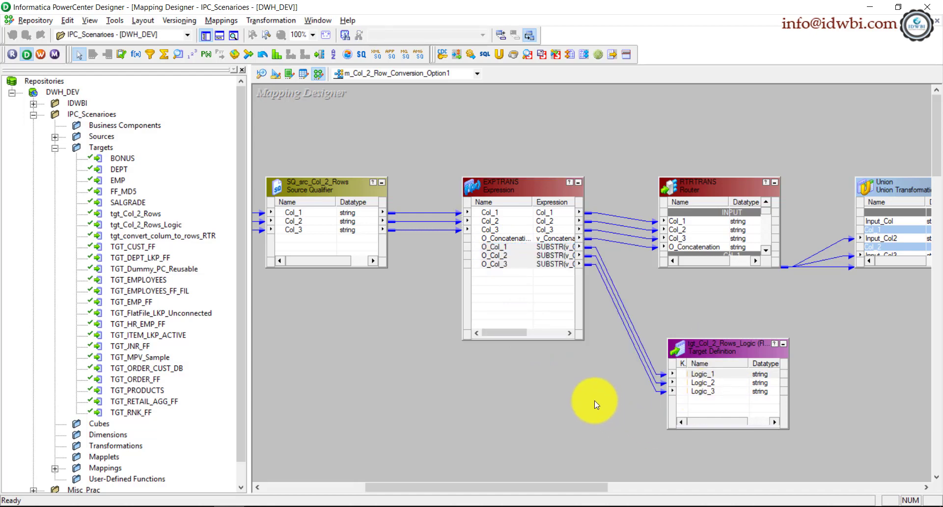
click(241, 69)
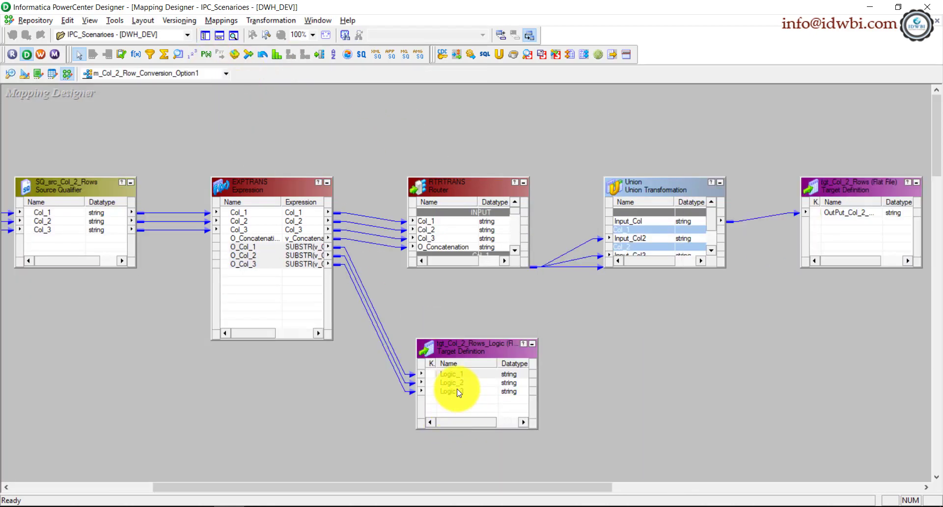
Arrange all mapping objects as icons and move the tgt_Col_2_Rows_Logic target below the Router
click(449, 375)
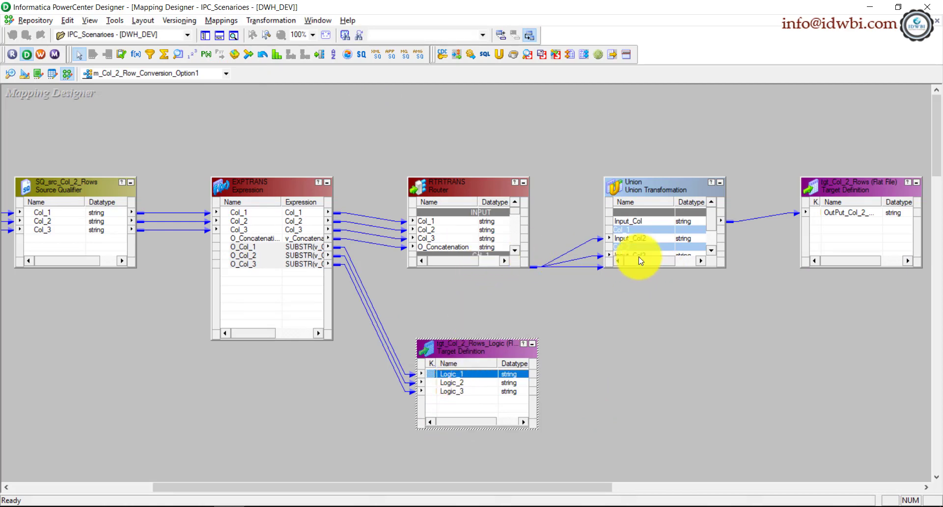
right_click(535, 148)
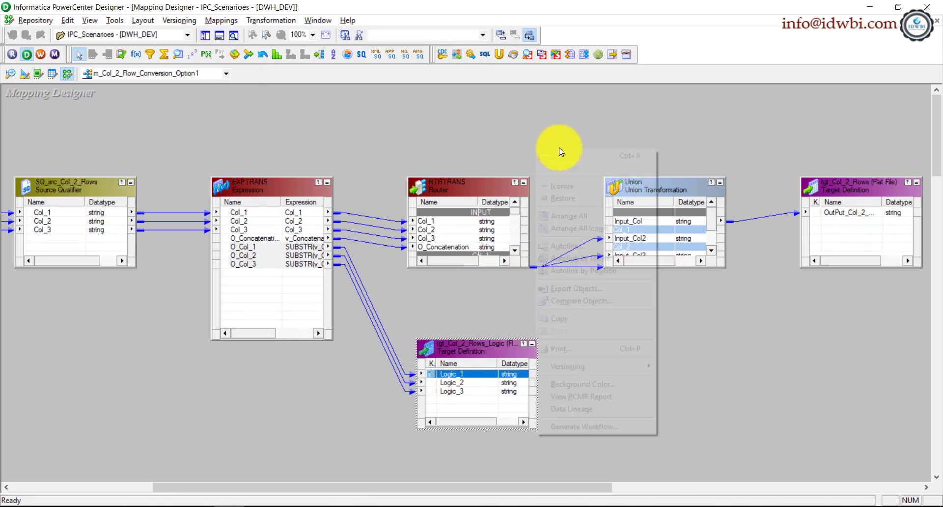
click(575, 226)
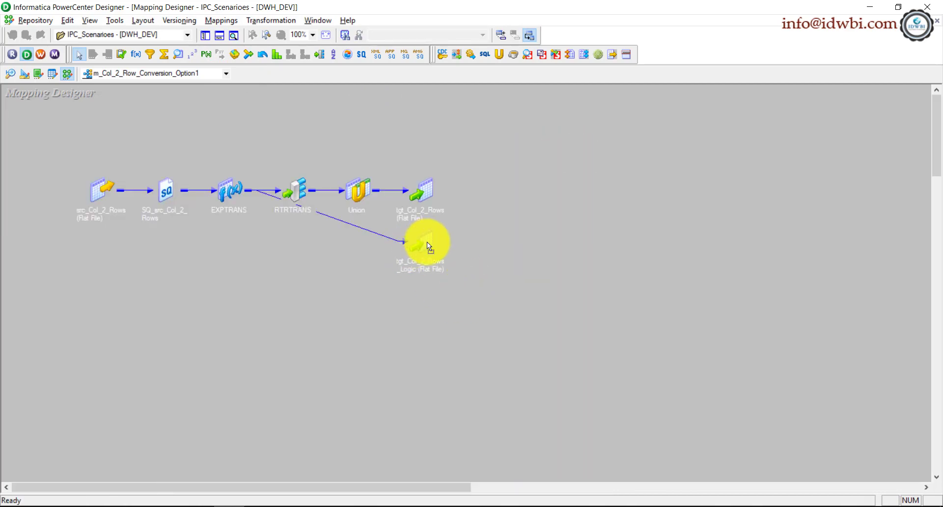
drag(426, 242, 284, 280)
click(371, 301)
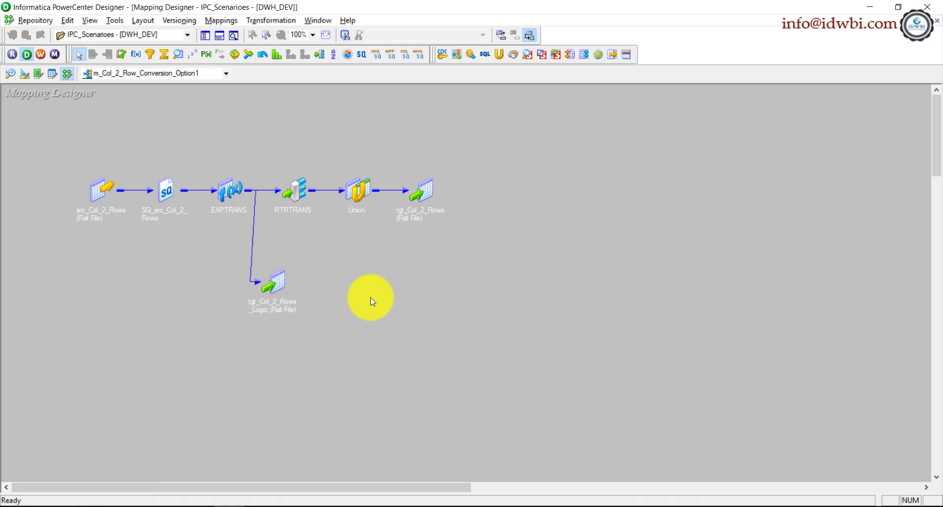
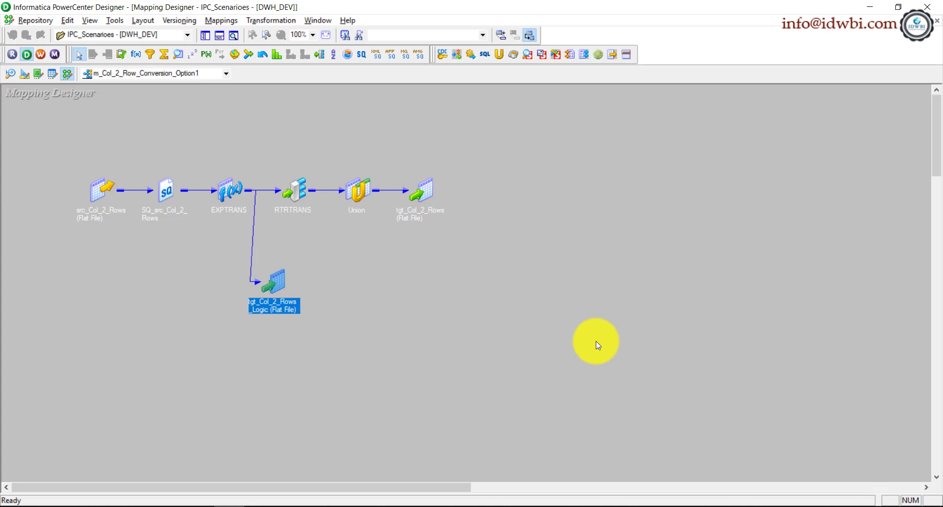
Save the m_Col_2_Row_Conversion_Option1 mapping and hide the output window
click(607, 273)
key(ctrl+s)
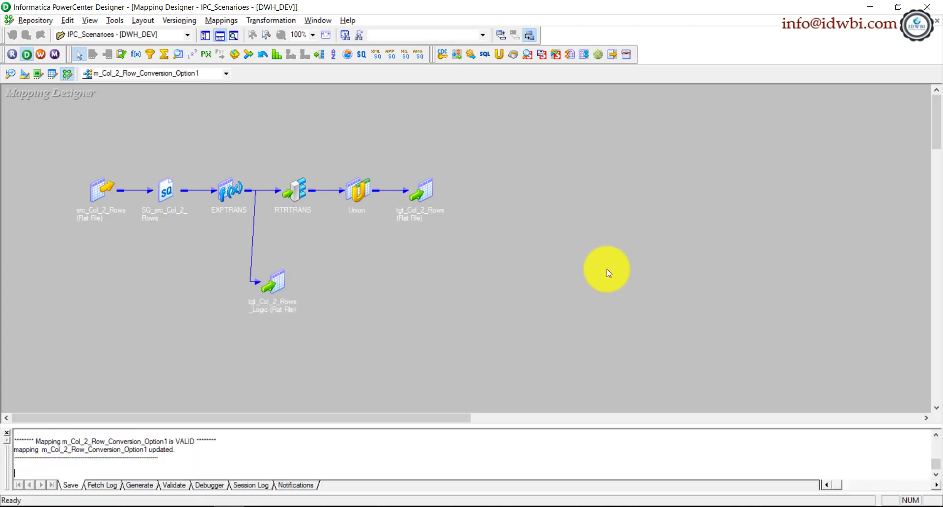
click(4, 434)
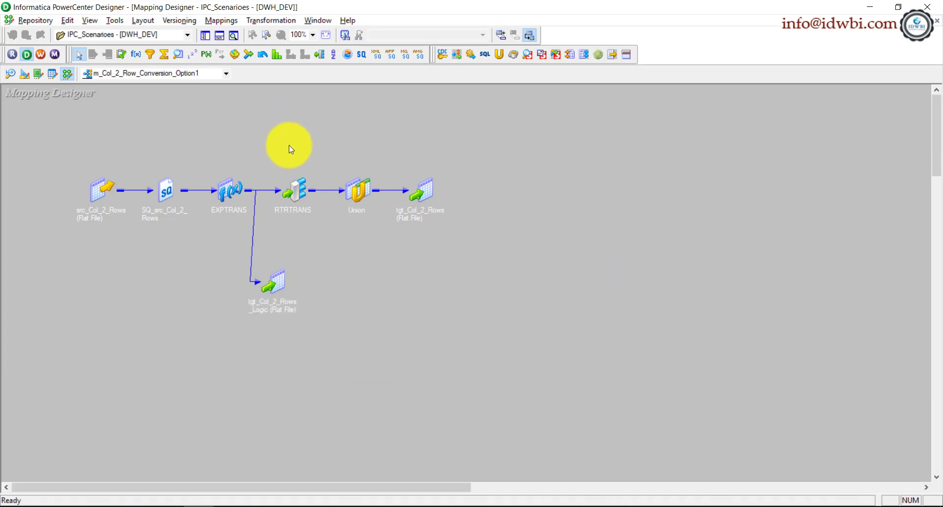
Generate a workflow with a non-reusable session from the mapping, naming the workflow wf_Col_2_Row_Conversion_Option1
click(222, 22)
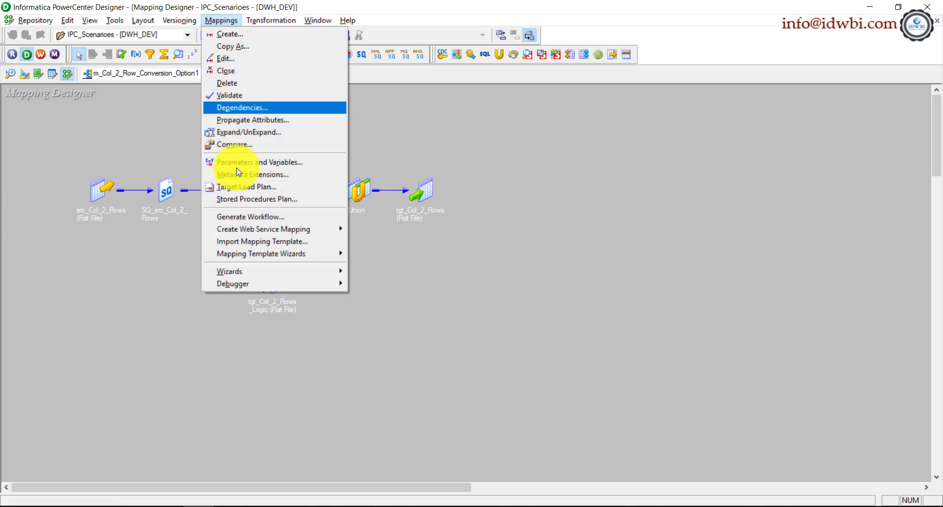
click(246, 216)
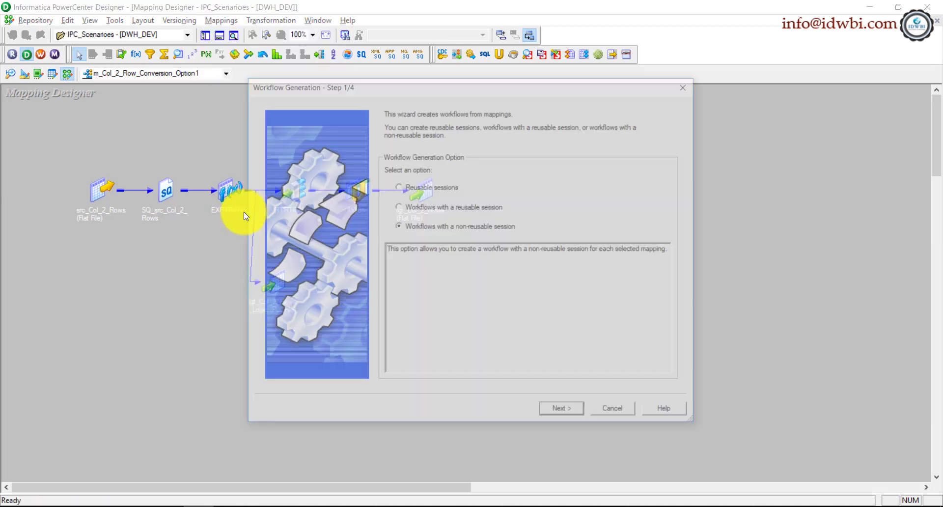
click(565, 413)
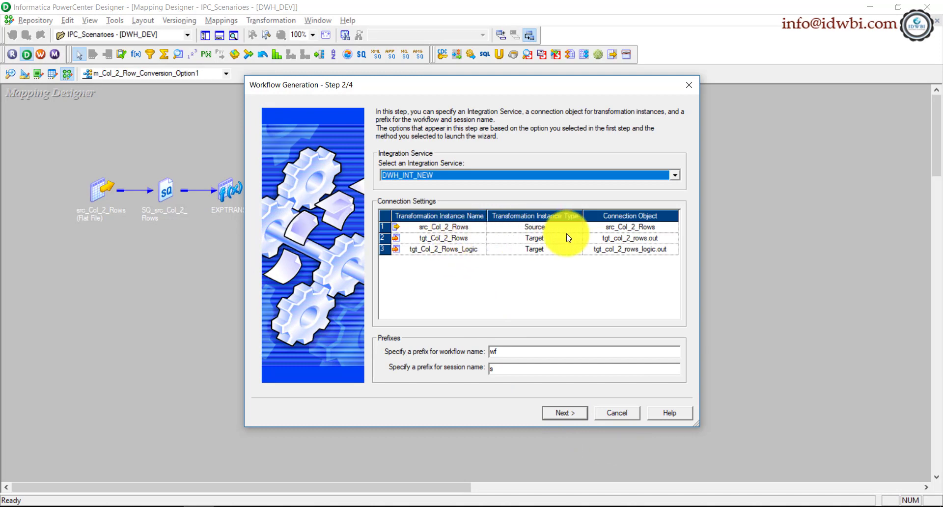
click(555, 414)
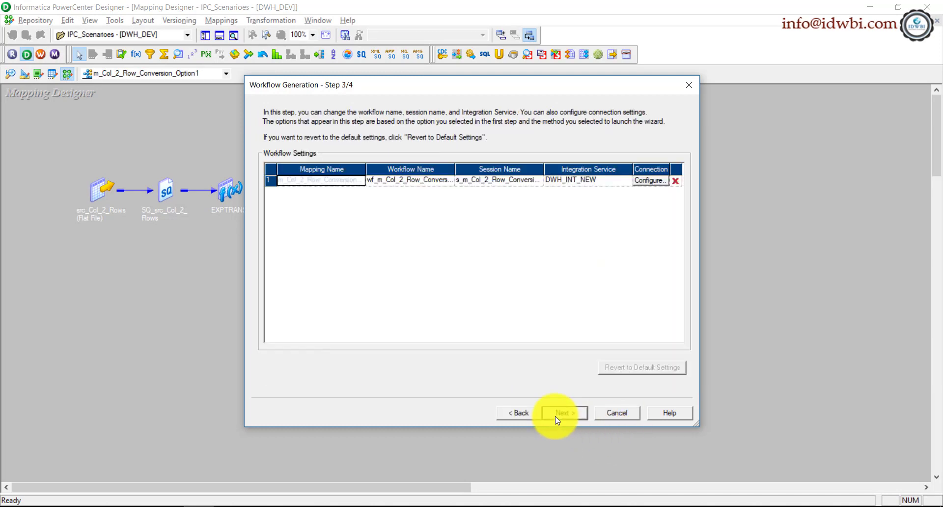
click(378, 180)
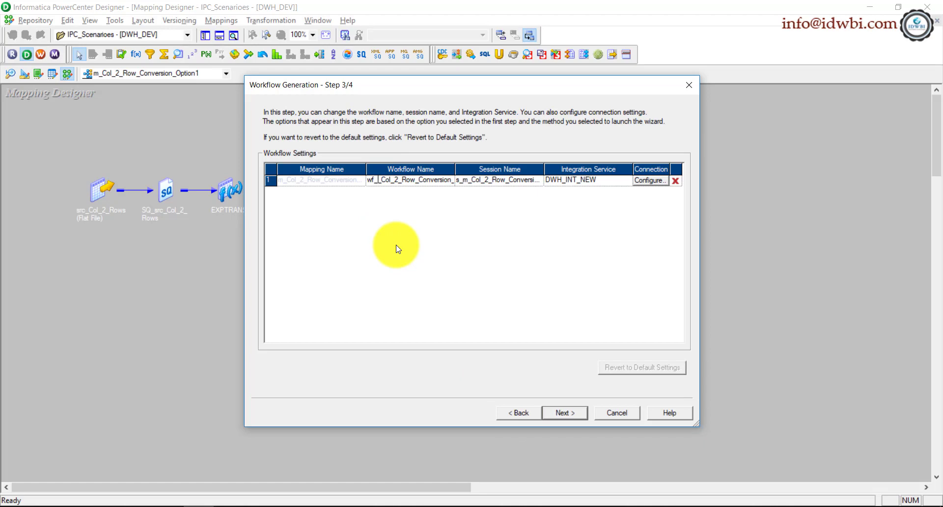
click(565, 412)
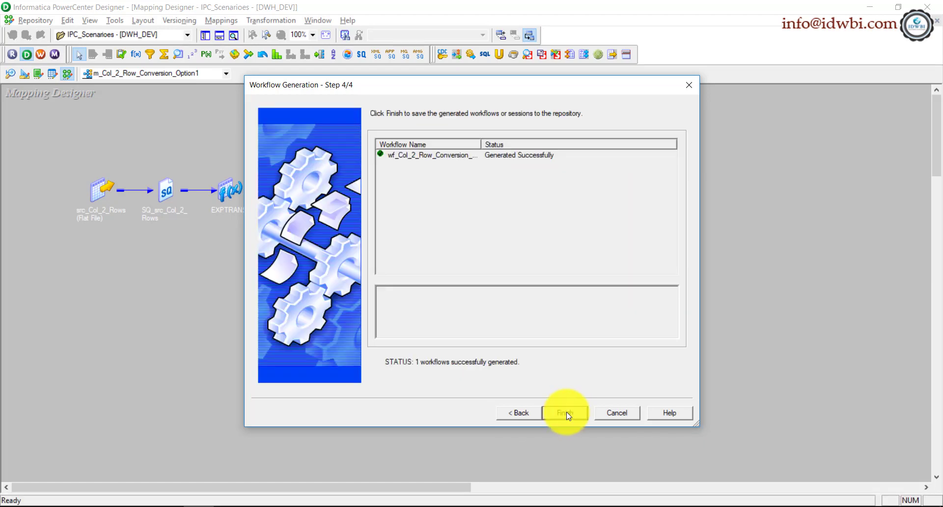
click(564, 411)
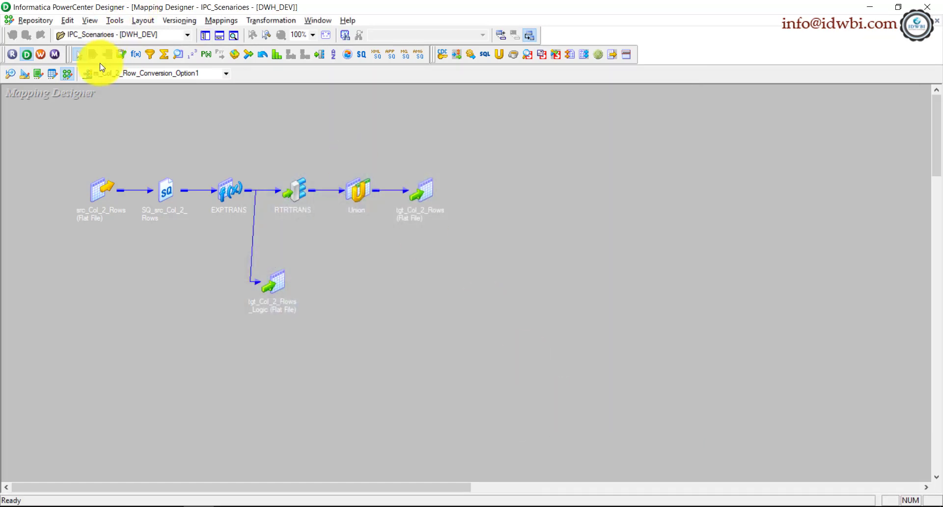
Switch to Workflow Manager, dismiss the startup tip and open wf_Col_2_Row_Conversion_Option1 from the IPC_Scenarioes folder
click(43, 55)
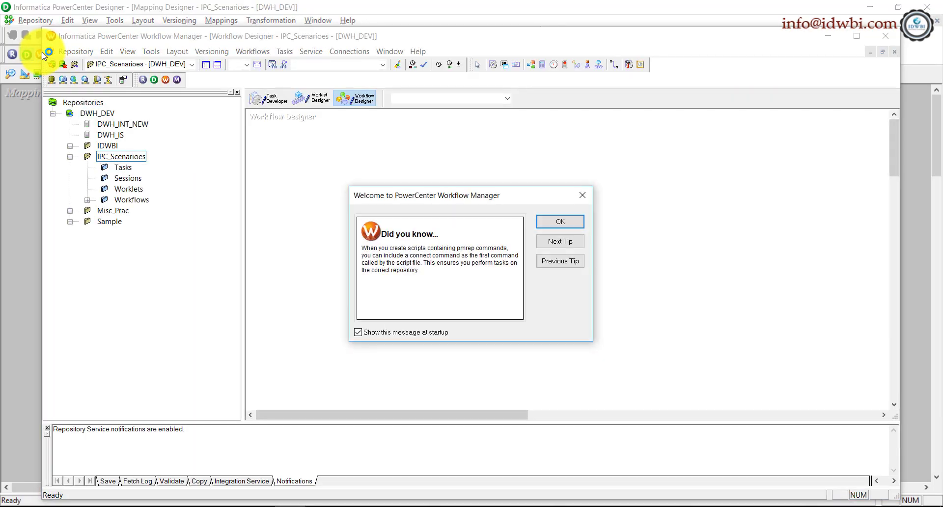
click(545, 220)
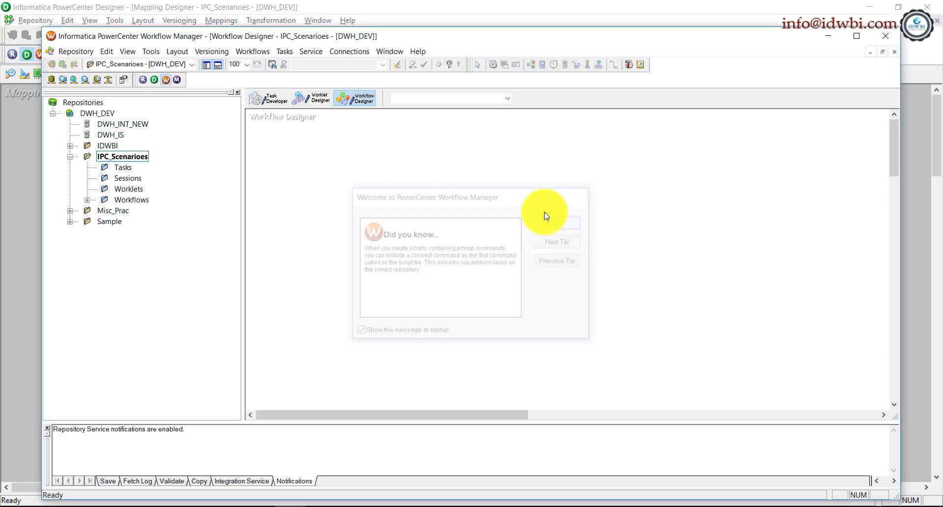
click(87, 199)
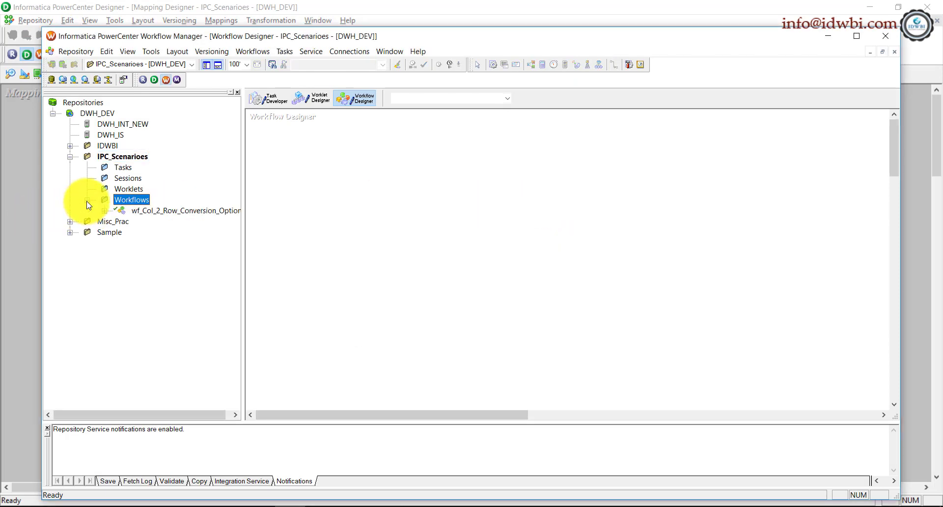
right_click(165, 211)
click(218, 243)
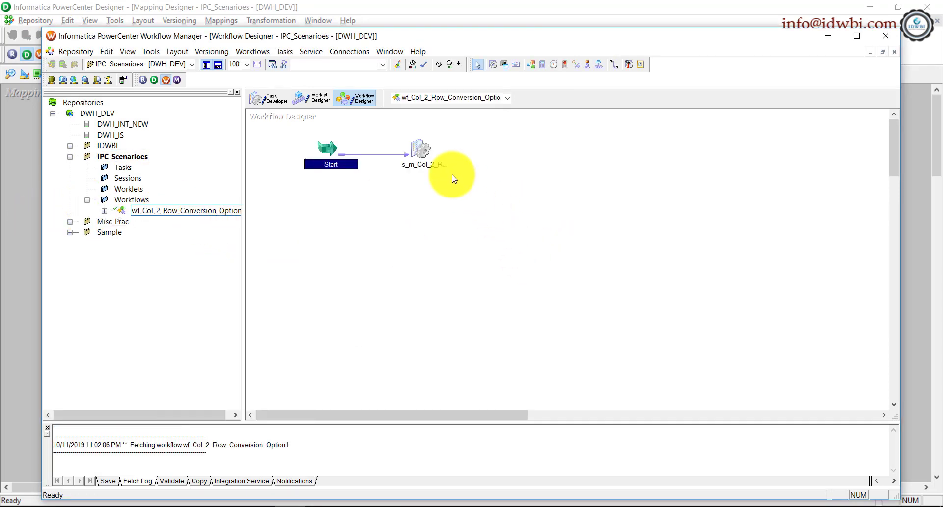
Open the session s_m_Col_2_Row_Conversion_Option1 for editing and go to the source file directory of SQ_src_Col_2_Rows in its mapping settings
double_click(425, 172)
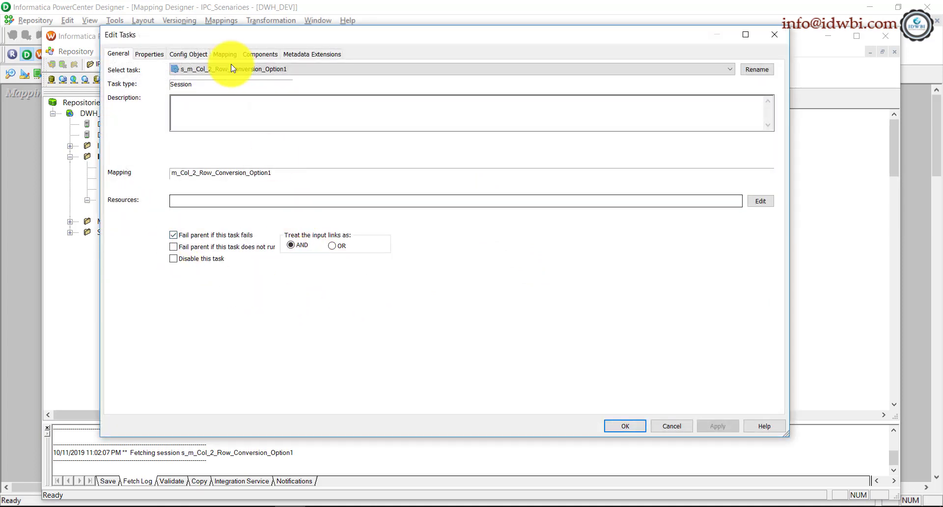
click(229, 55)
click(162, 151)
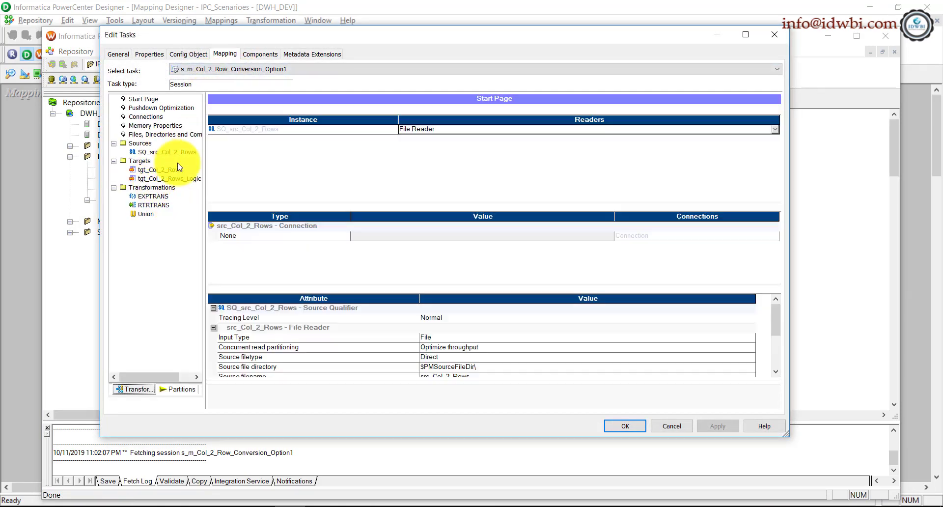
click(489, 209)
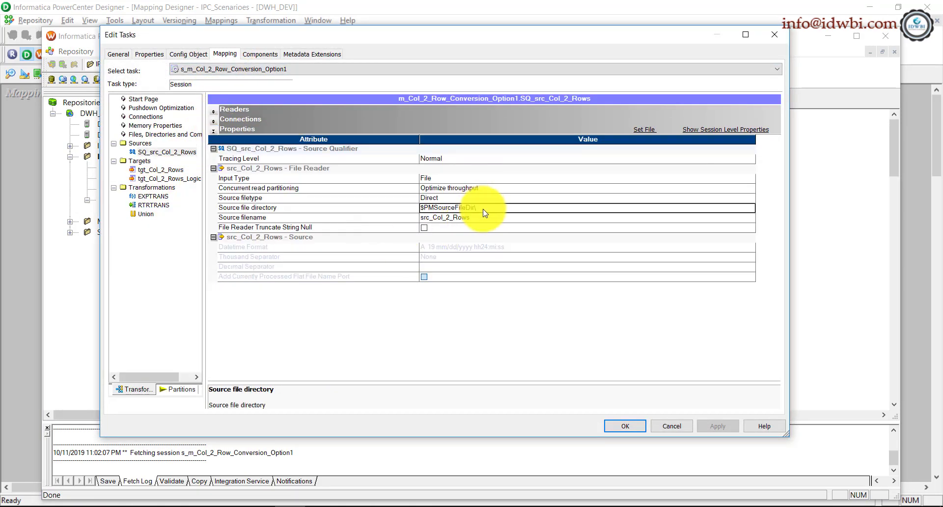
Copy the folder name tgt_IPC_Scenarioes from the path in File Explorer and return to the session's task editor
click(47, 506)
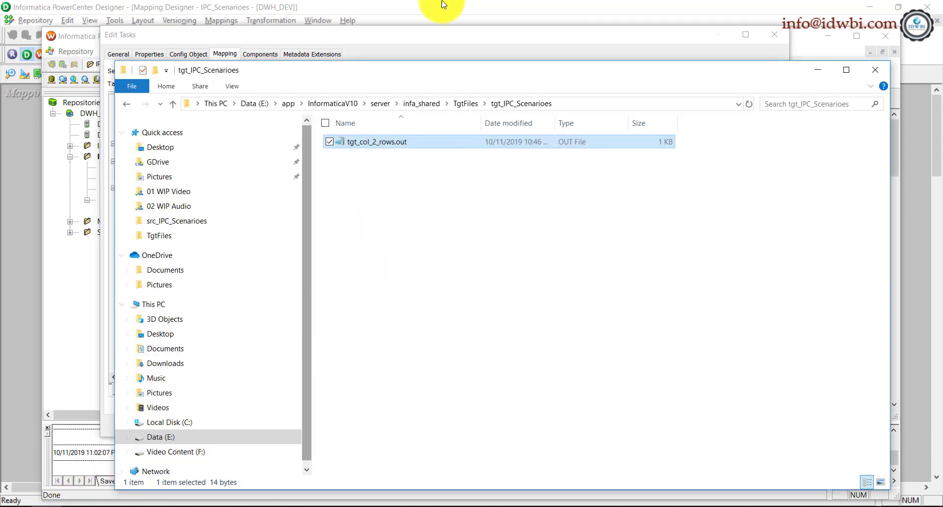
click(569, 106)
click(459, 105)
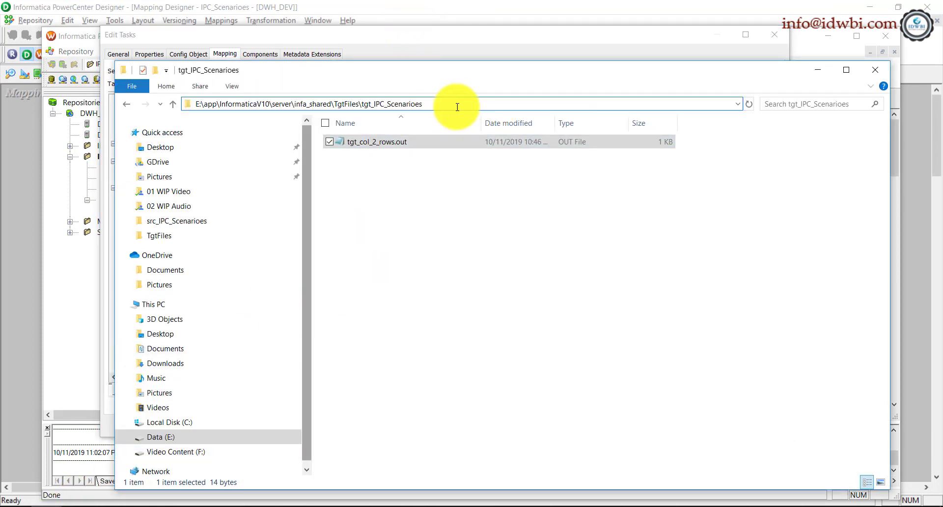
drag(438, 105, 363, 106)
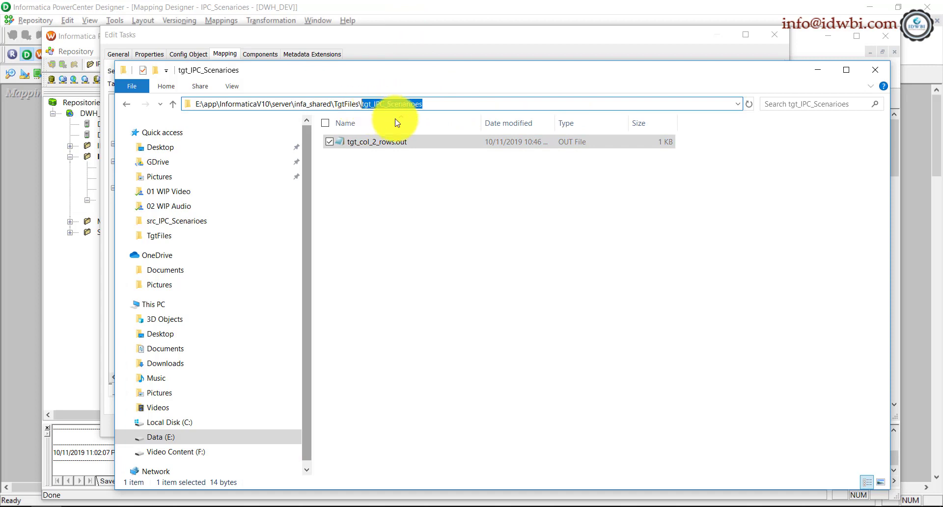
click(421, 138)
click(319, 37)
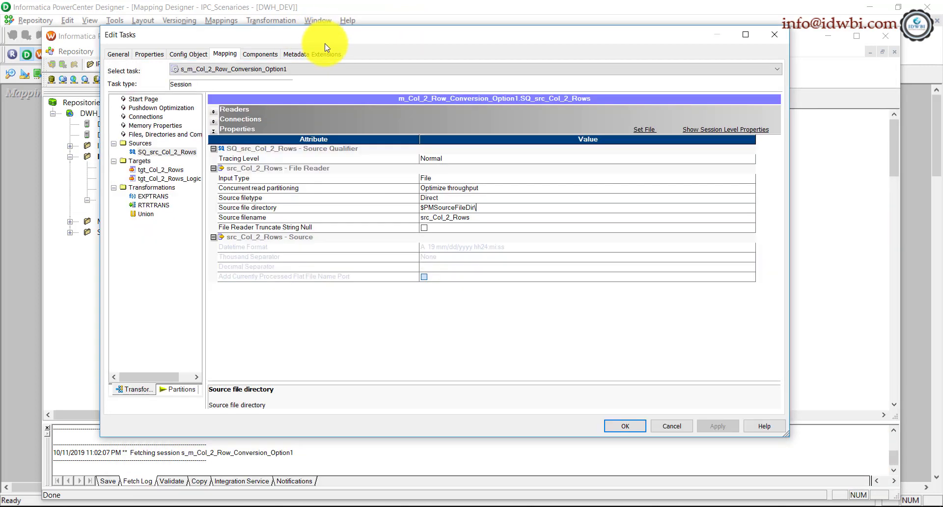
Set the output file directory of targets tgt_Col_2_Rows and tgt_Col_2_Rows_Logic to $PMTargetFileDir\tgt_IPC_Scenarioes
click(161, 169)
scroll(506, 332, down, 5)
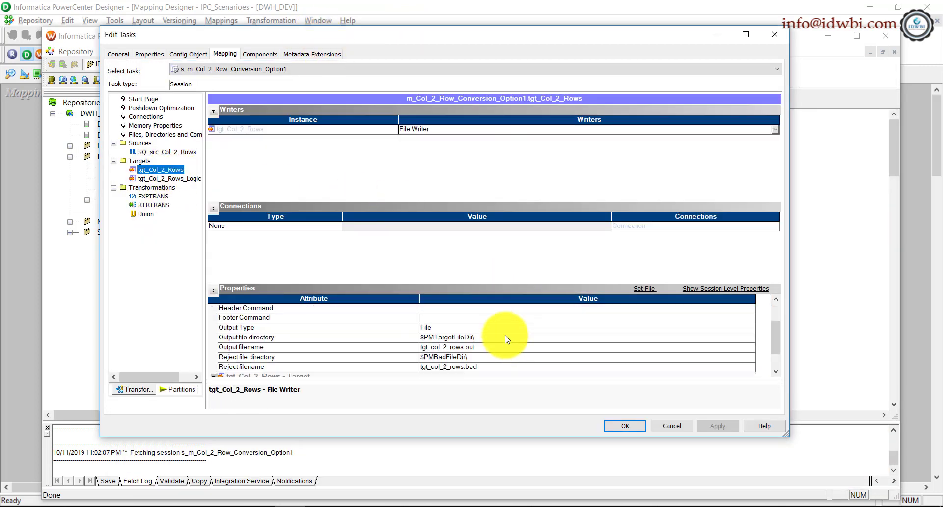
click(213, 111)
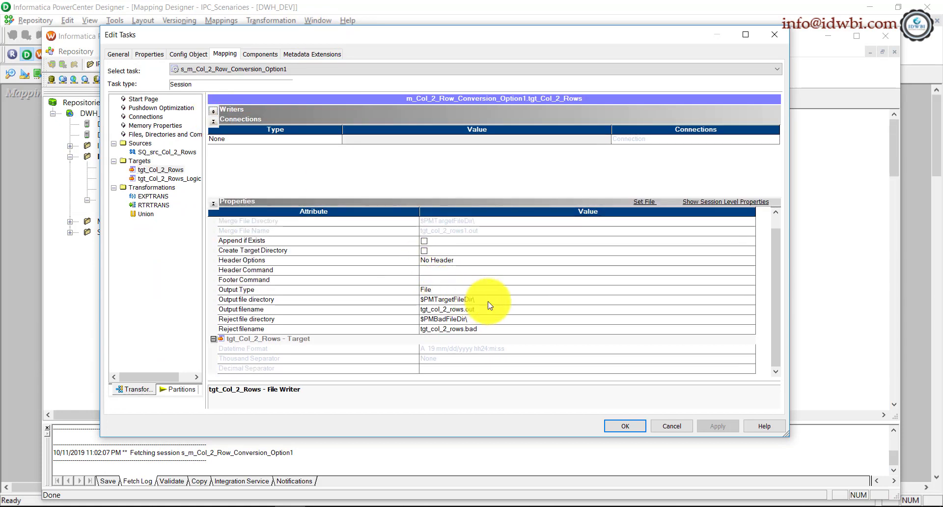
click(471, 300)
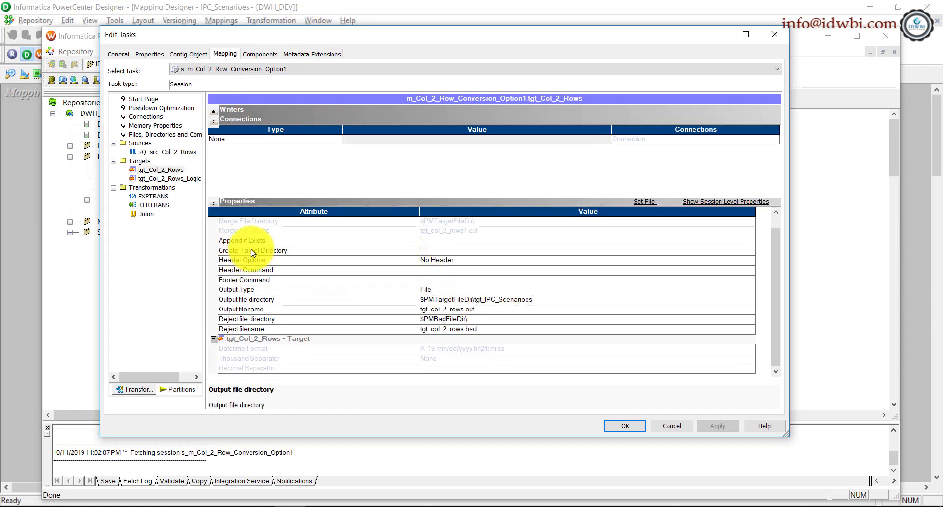
click(183, 178)
click(480, 319)
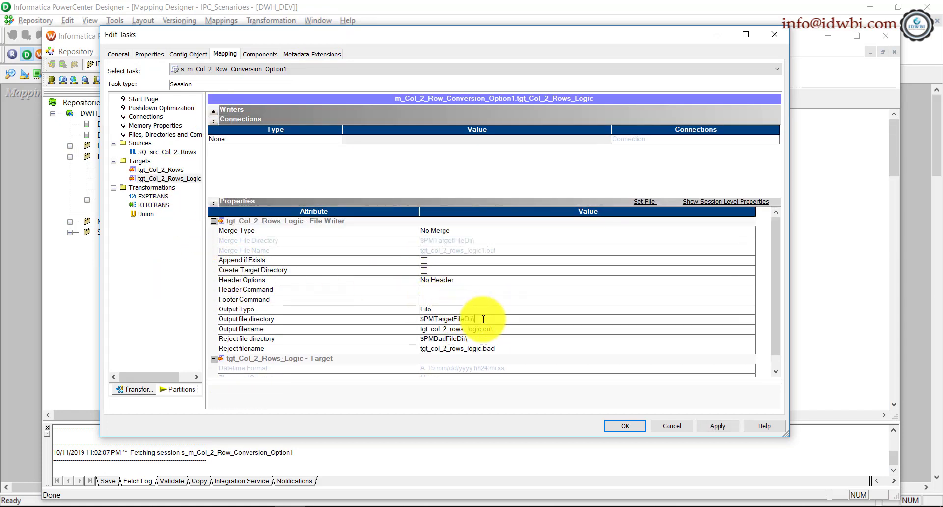
Select the source SQ_src_Col_2_Rows and copy the src_IPC_Scenarioes folder name from infa_shared\SrcFiles in File Explorer
click(163, 153)
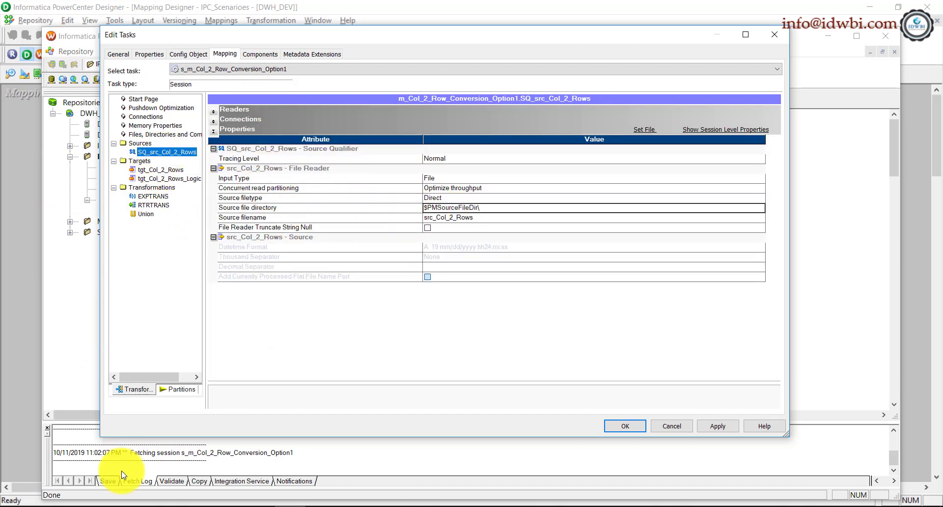
click(45, 506)
click(423, 105)
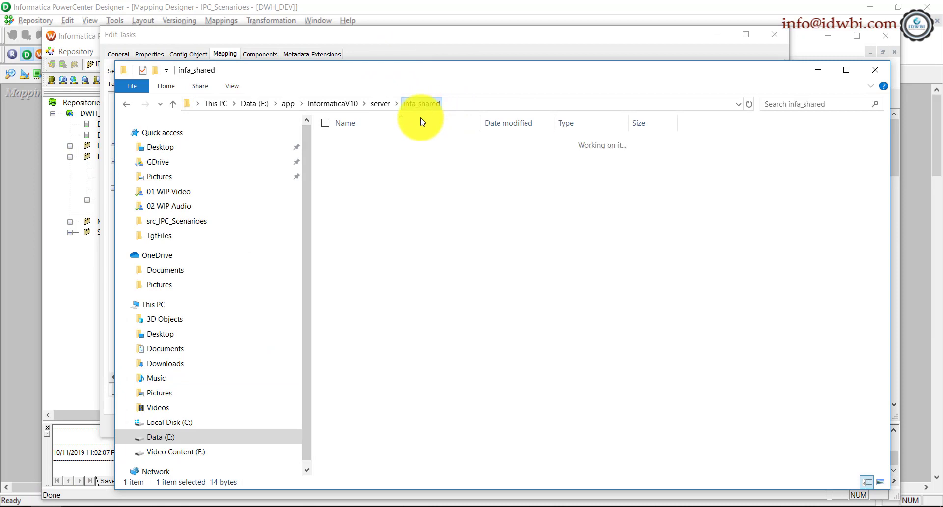
double_click(364, 248)
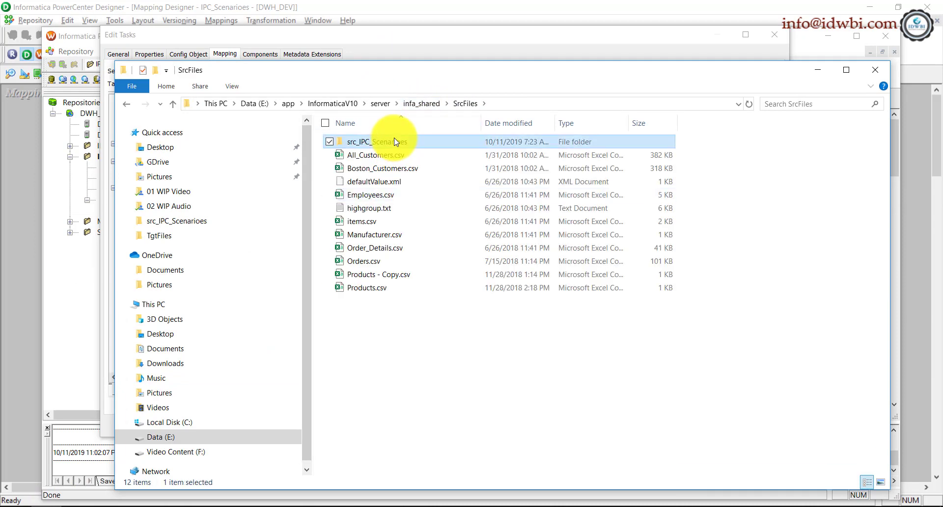
double_click(394, 142)
click(551, 101)
drag(552, 101, 366, 107)
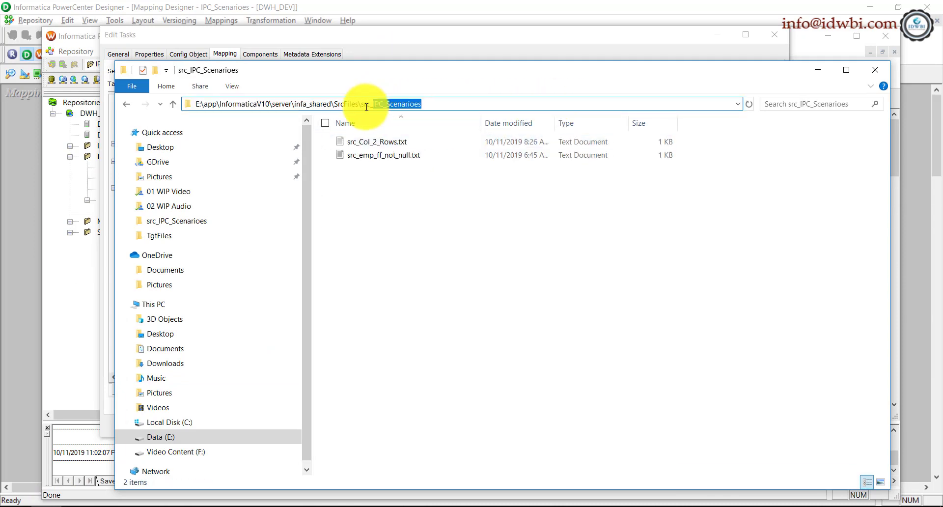
key(alt+Tab)
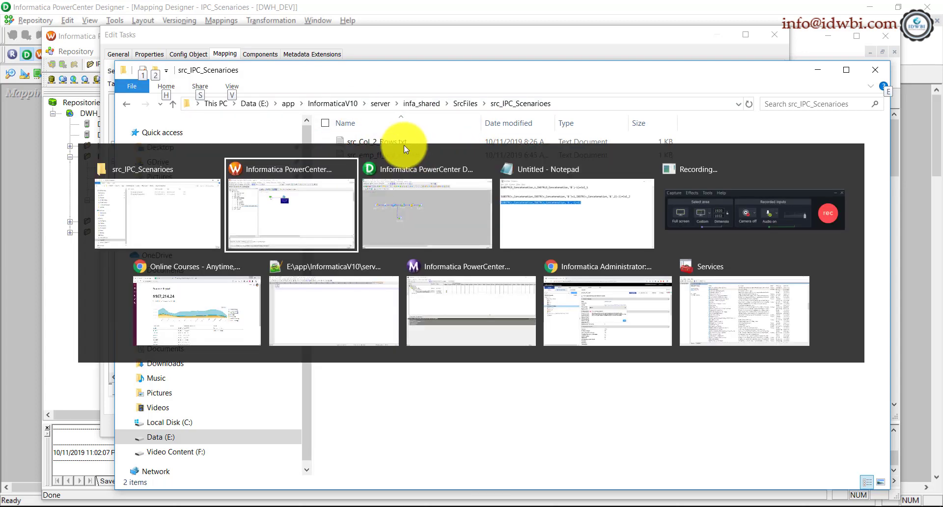
Set the source file directory to $PMSourceFileDir\src_IPC_Scenarioes and the filename to src_Col_2_Rows.txt, confirm the session edits and save the workflow
text(src_IPC_Scenarioes)
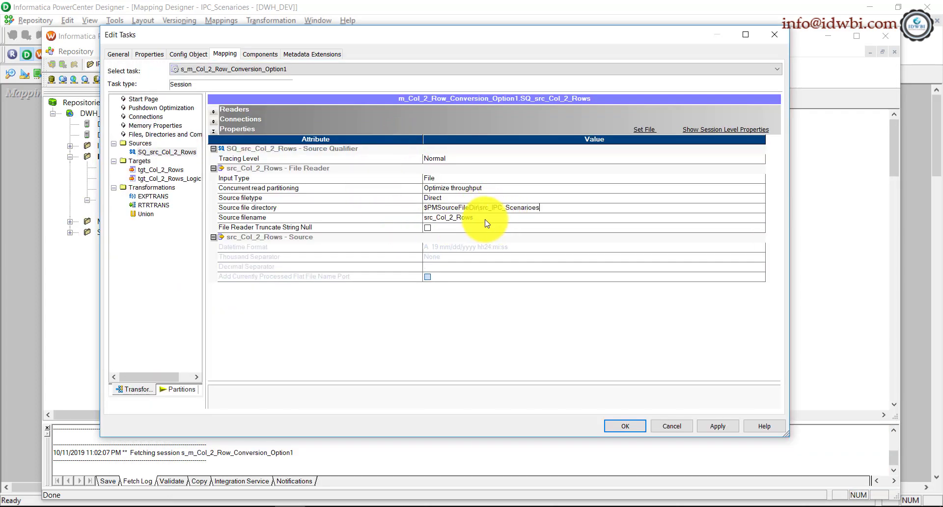
click(484, 219)
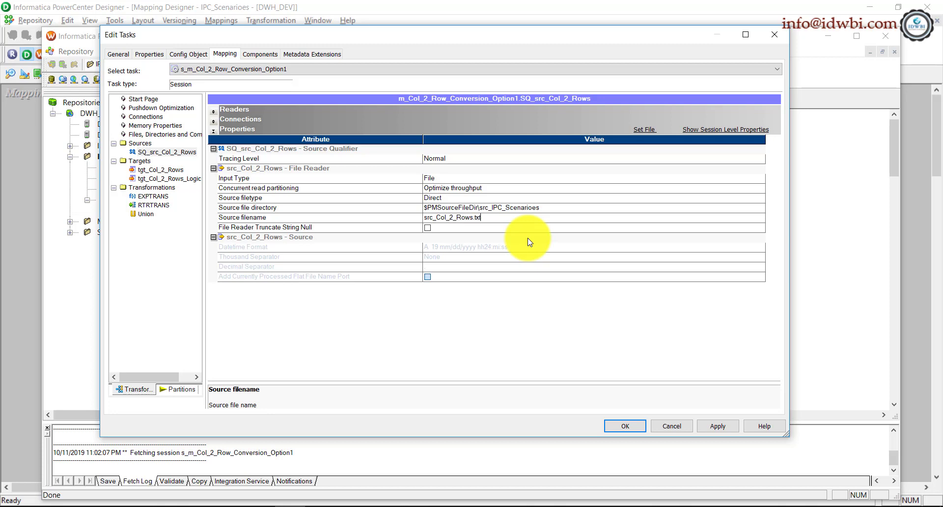
click(638, 431)
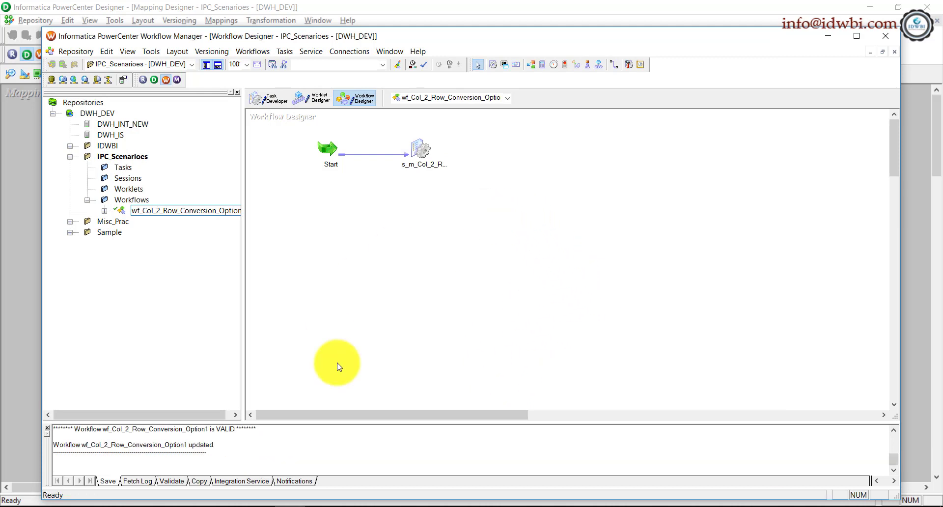
Start the workflow wf_Col_2_Row_Conversion_Option1 and get the run properties of its session in Workflow Monitor
right_click(501, 202)
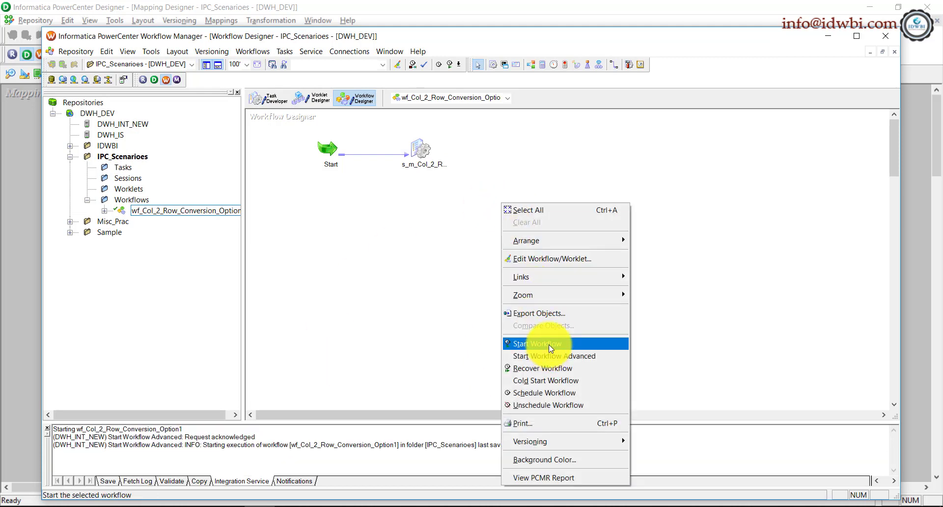
click(549, 344)
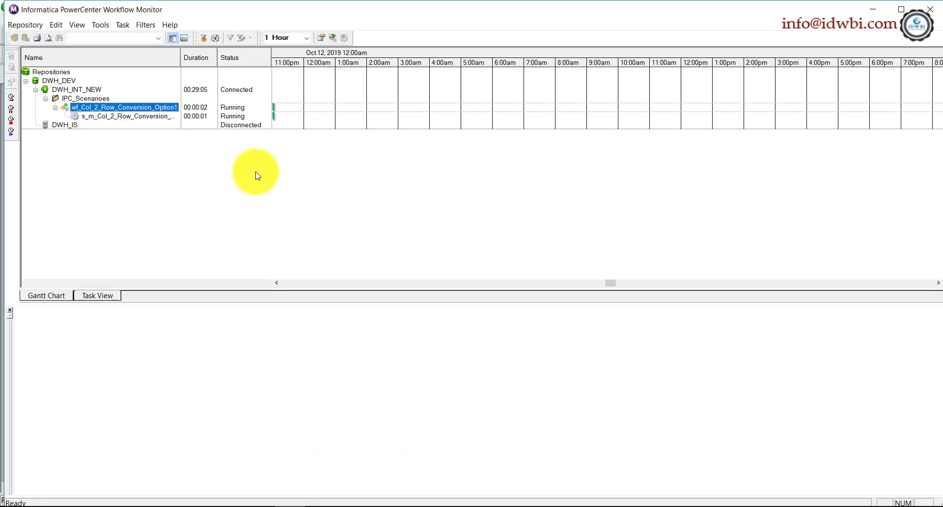
click(137, 116)
right_click(137, 116)
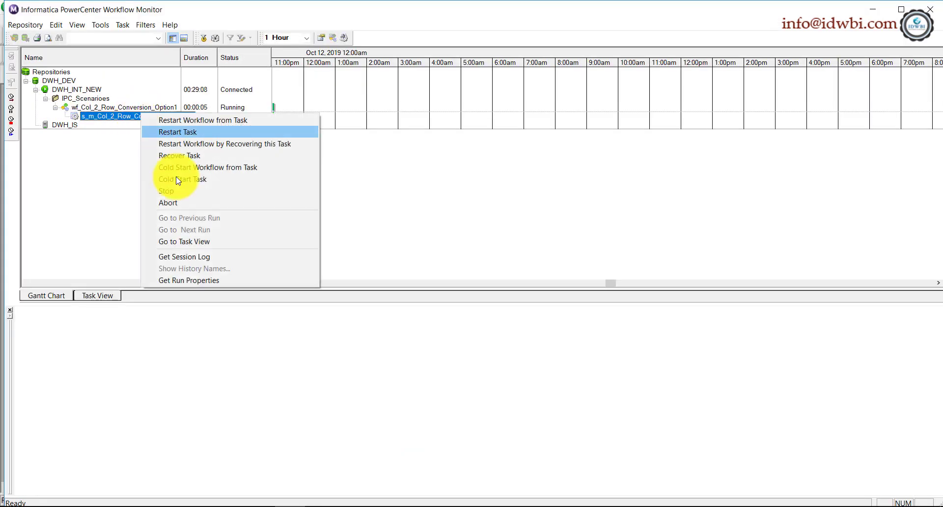
click(204, 280)
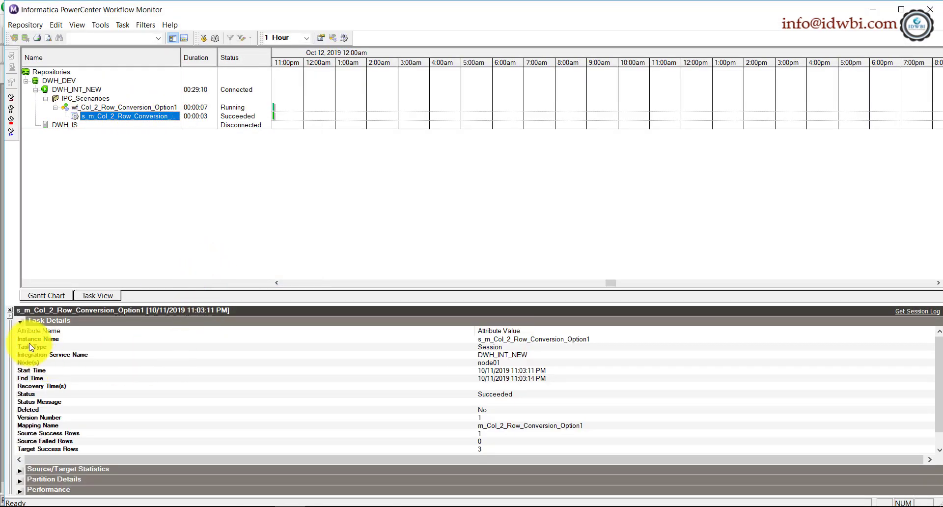
Examine the session's source/target statistics for both targets, widening the Transformation Name column to read the full names
click(20, 323)
click(21, 330)
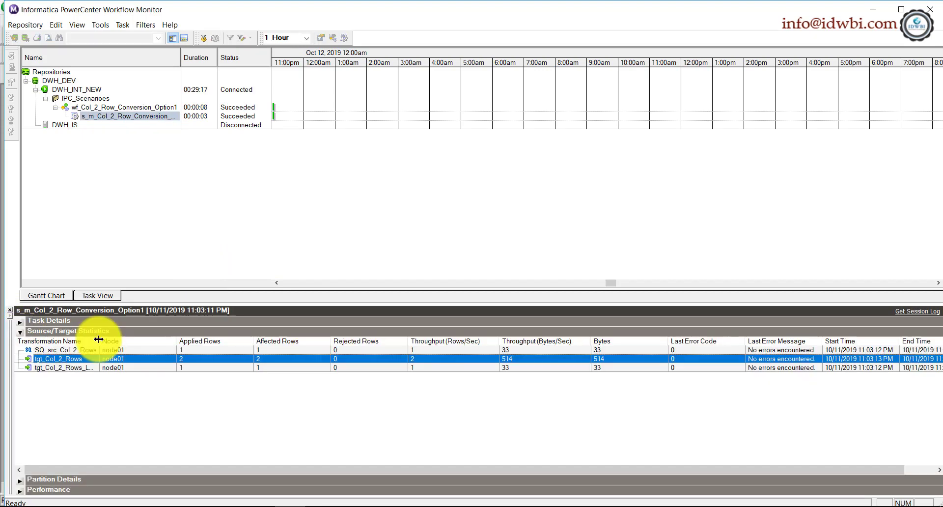
drag(101, 341, 154, 341)
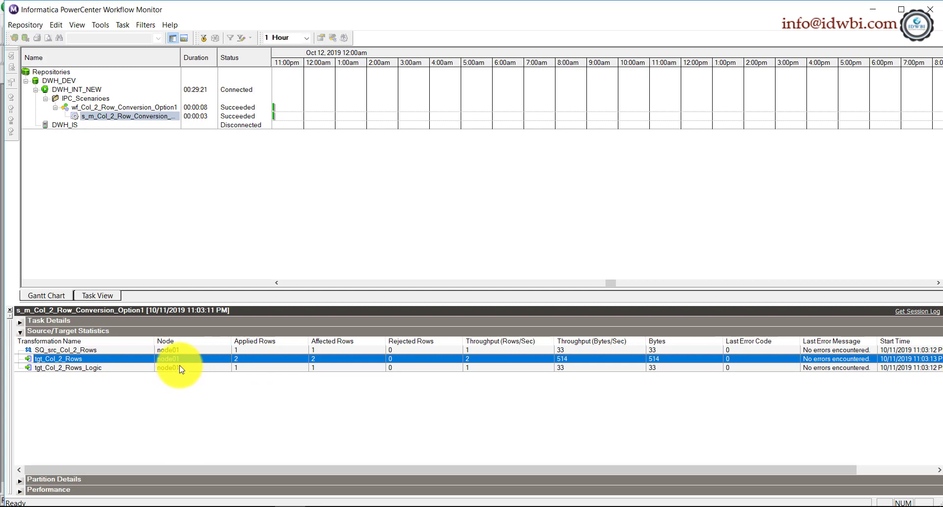
click(158, 369)
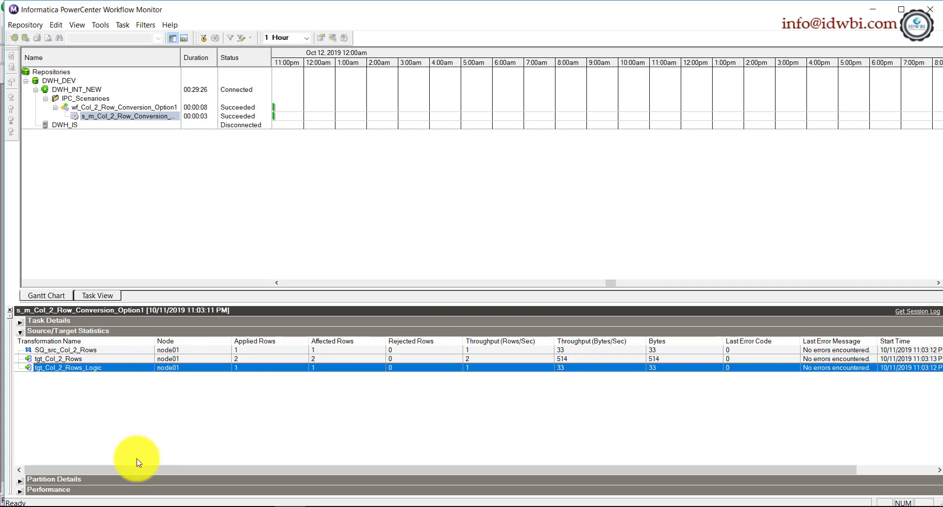
Open tgt_col_2_rows.out from the TgtFiles\tgt_IPC_Scenarioes folder in Notepad++ and check its rows
click(47, 506)
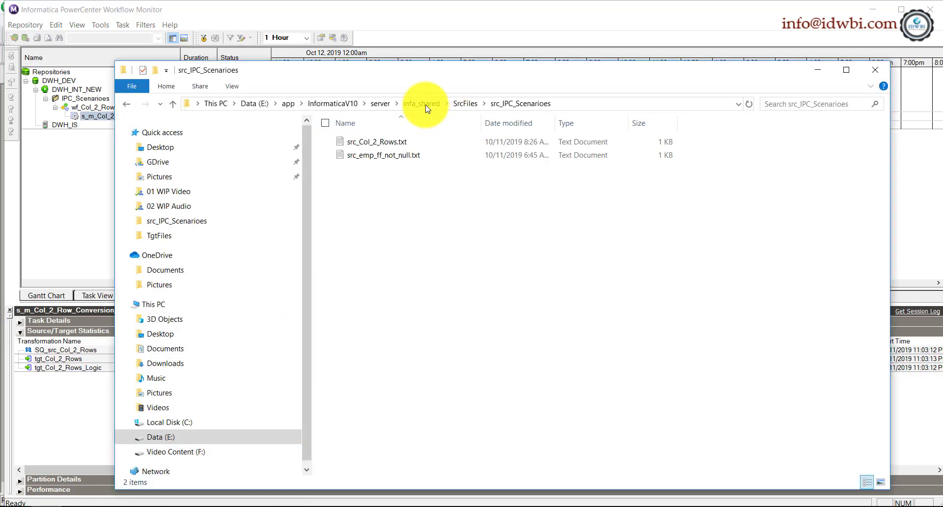
click(427, 105)
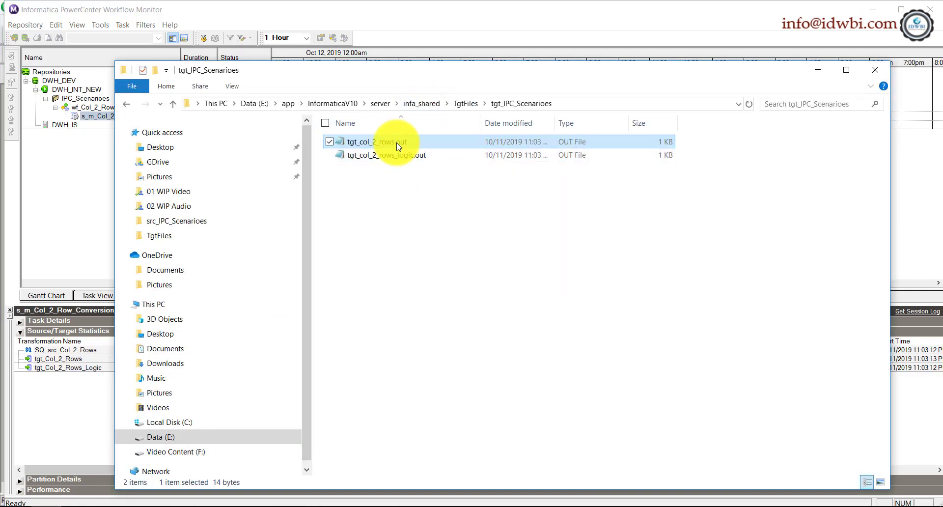
right_click(398, 143)
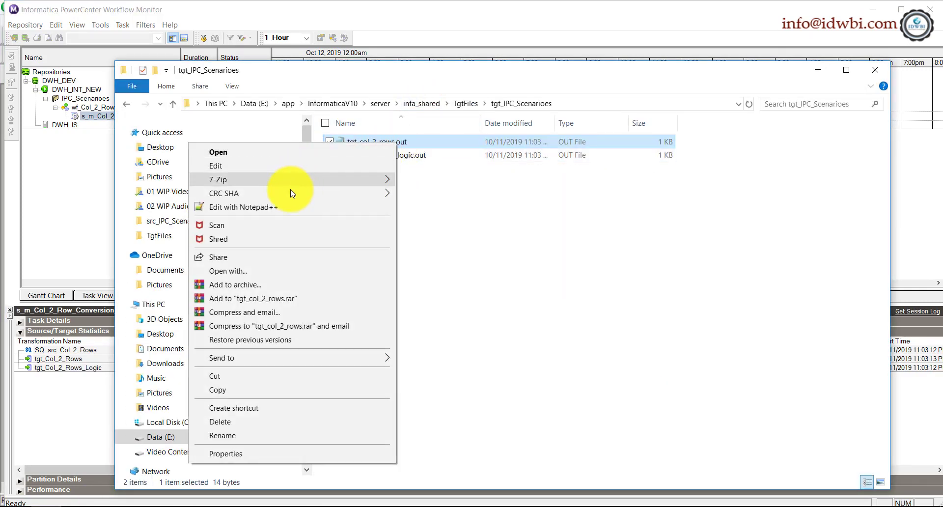
click(236, 208)
click(512, 317)
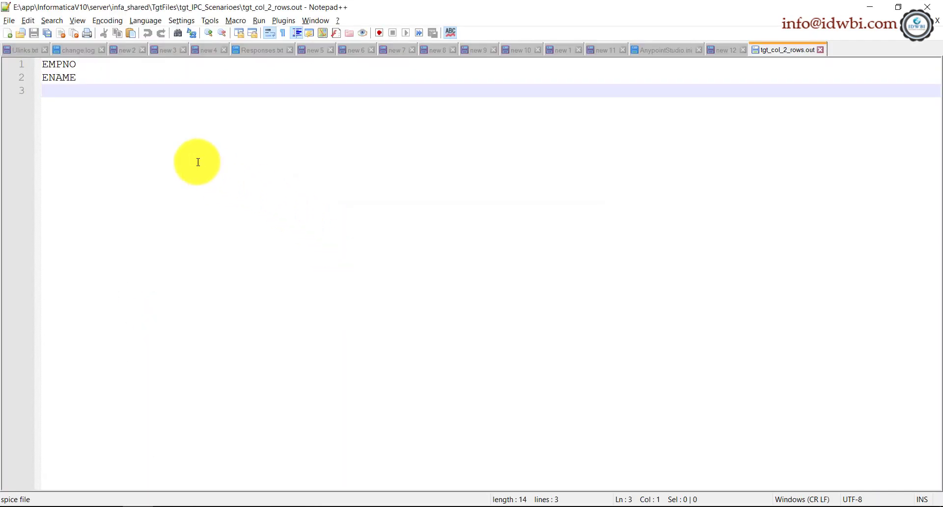
drag(110, 77, 30, 72)
click(80, 99)
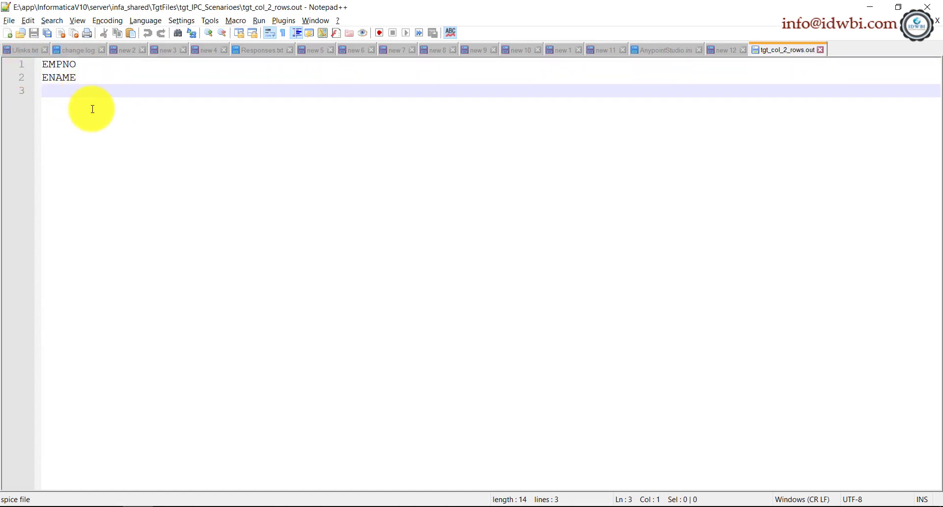
Open tgt_col_2_rows_logic.out from the same target folder in Notepad++ and check the comma-separated values in its row
key(alt+Tab)
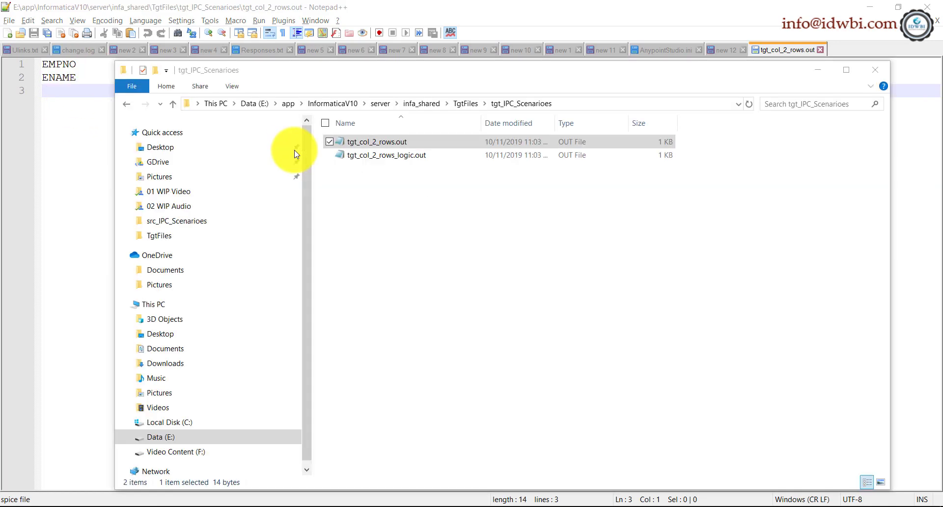
right_click(369, 161)
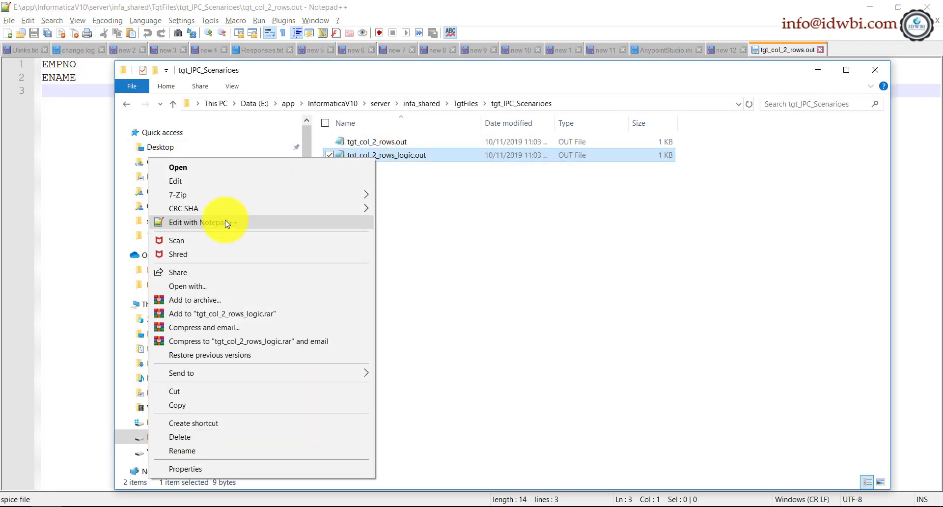
click(227, 223)
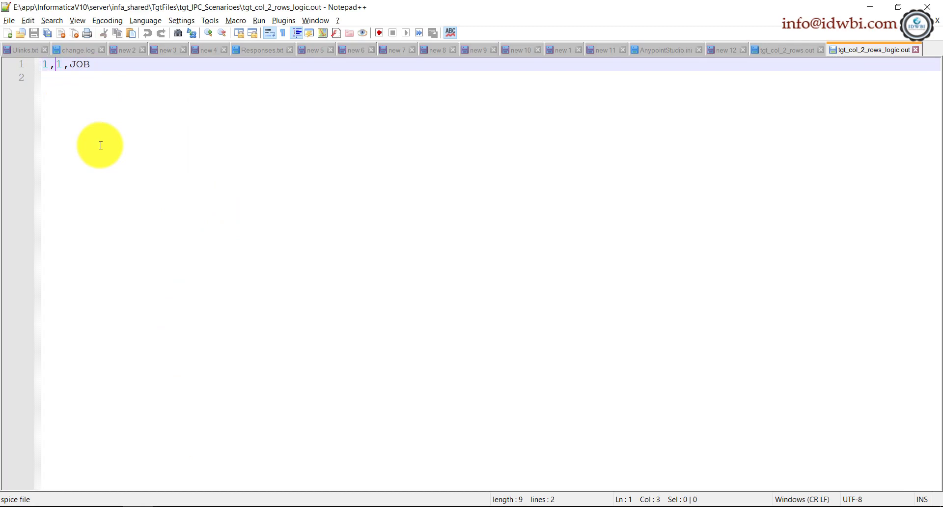
key(ctrl+shift+Right)
click(168, 506)
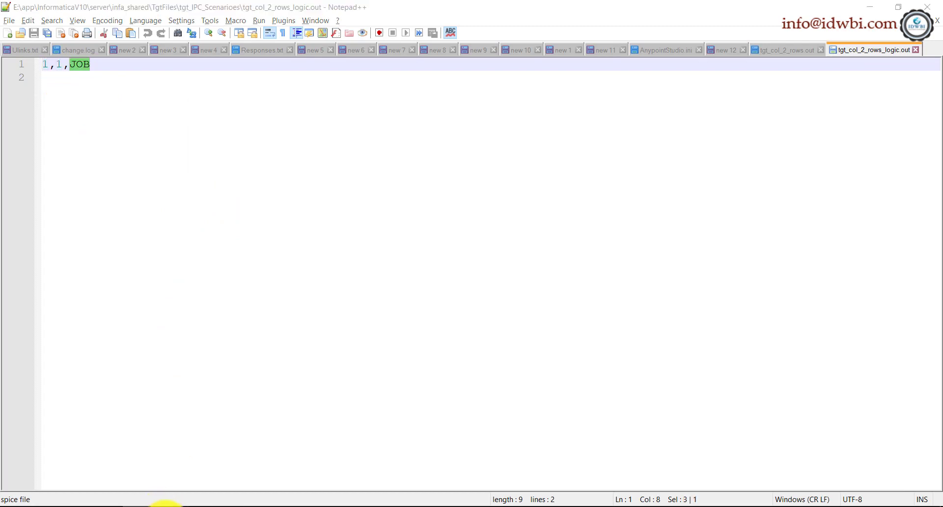
In PowerCenter Designer, remove the trailing equality comparison from the O_Col_1 expression in EXPTRANS, leaving SUBSTR(v_Concatenation,1,INSTR(v_Concatenation,'&')-1)
double_click(228, 188)
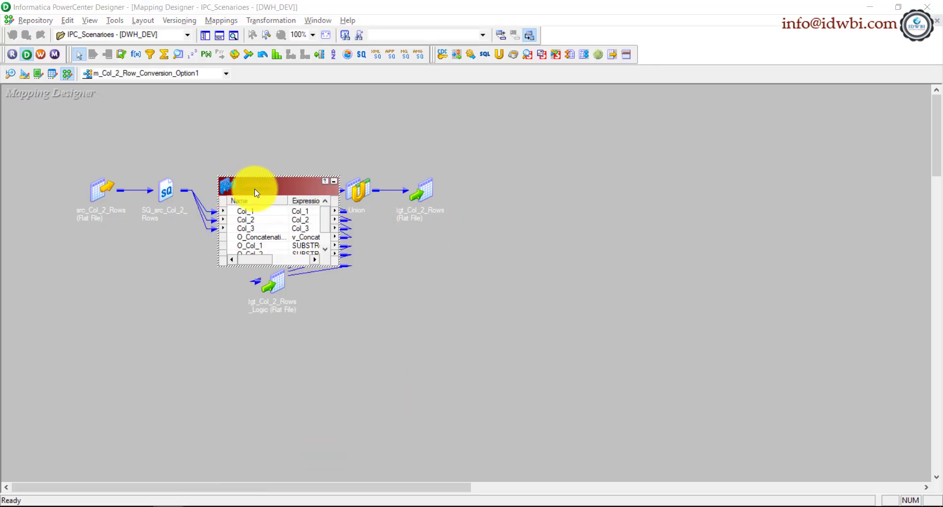
double_click(253, 189)
click(336, 94)
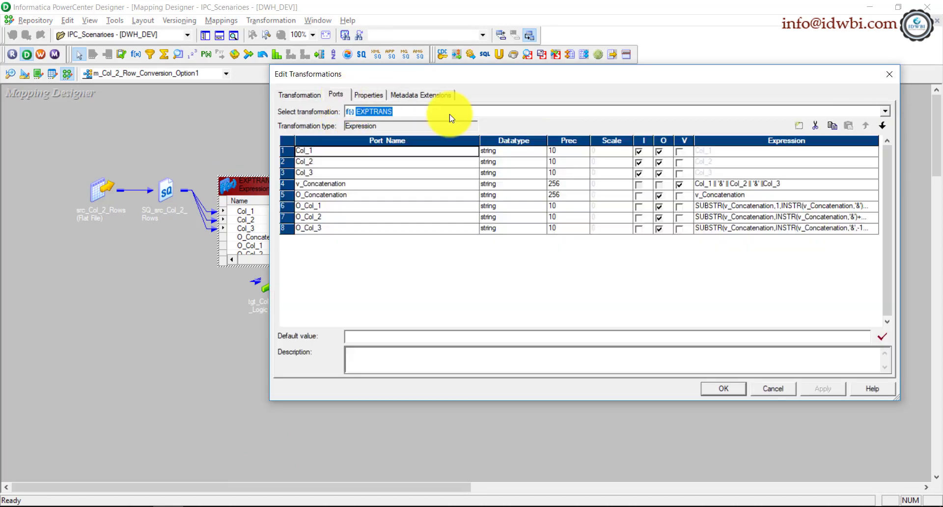
click(874, 205)
click(873, 206)
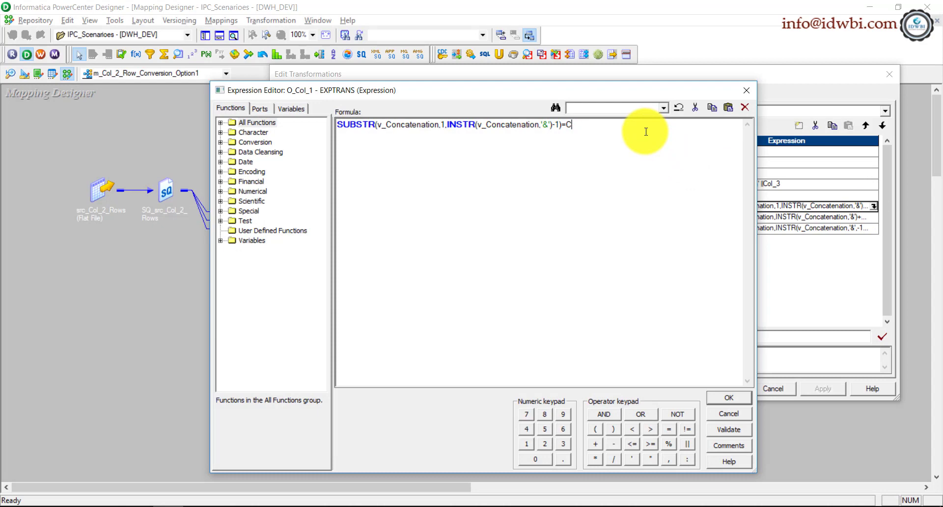
key(BackSpace)
key(BackSpace)
click(731, 399)
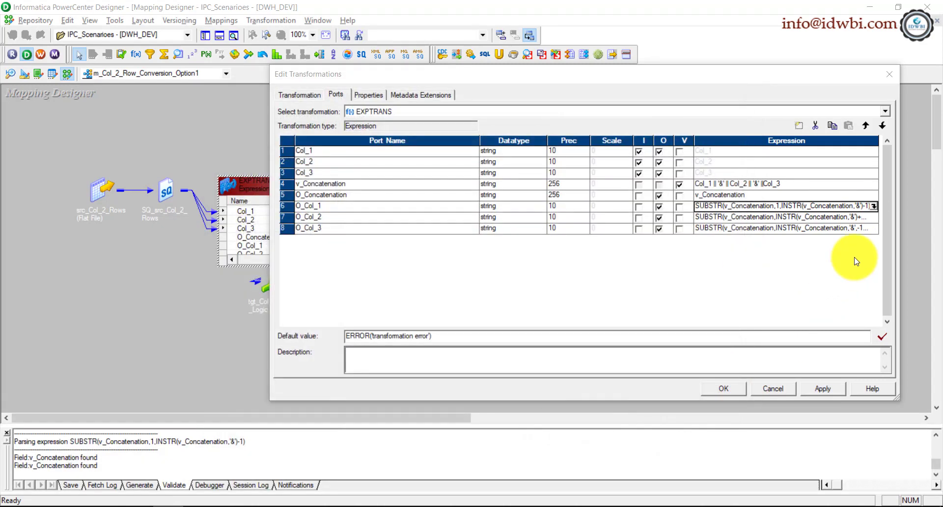
Remove the trailing comparison from the O_Col_2 expression, leaving SUBSTR(v_Concatenation,INSTR(v_Concatenation,'&')+1,INSTR(v_Concatenation,'&',2)-1)
click(834, 217)
click(874, 217)
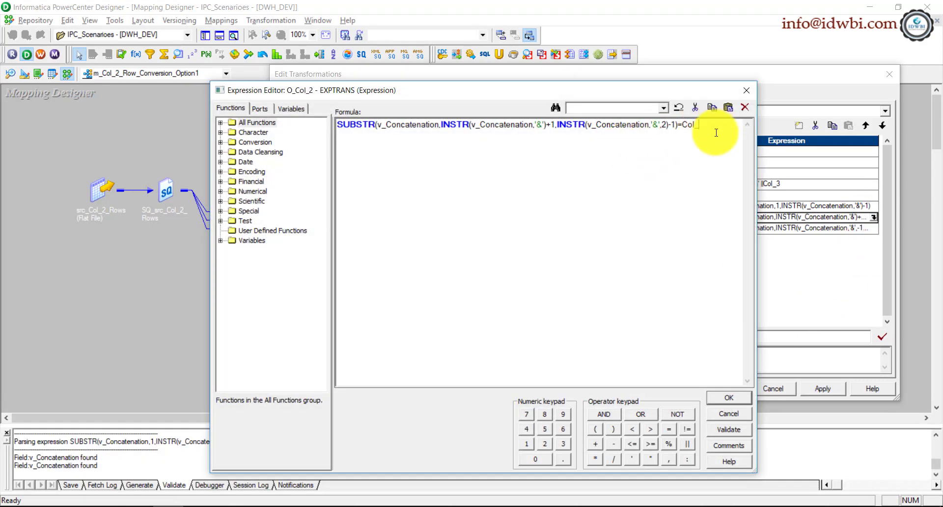
key(BackSpace)
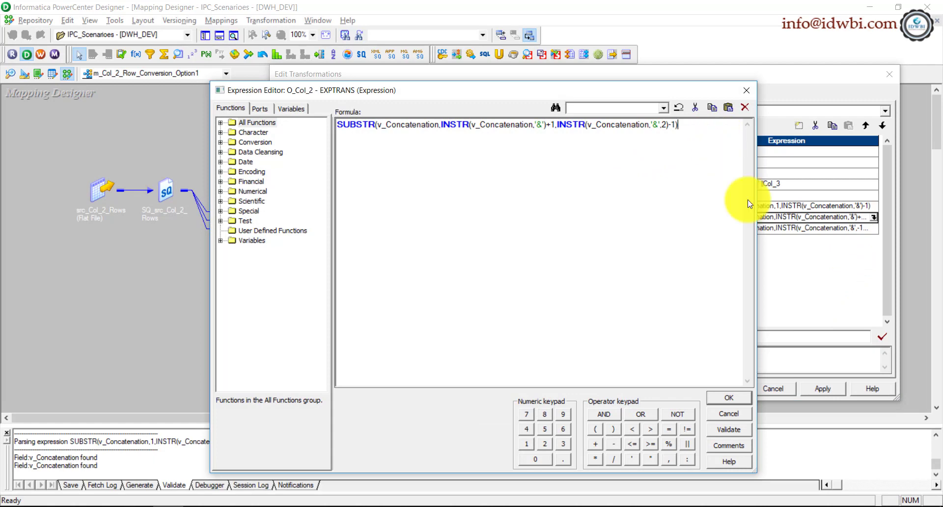
click(728, 398)
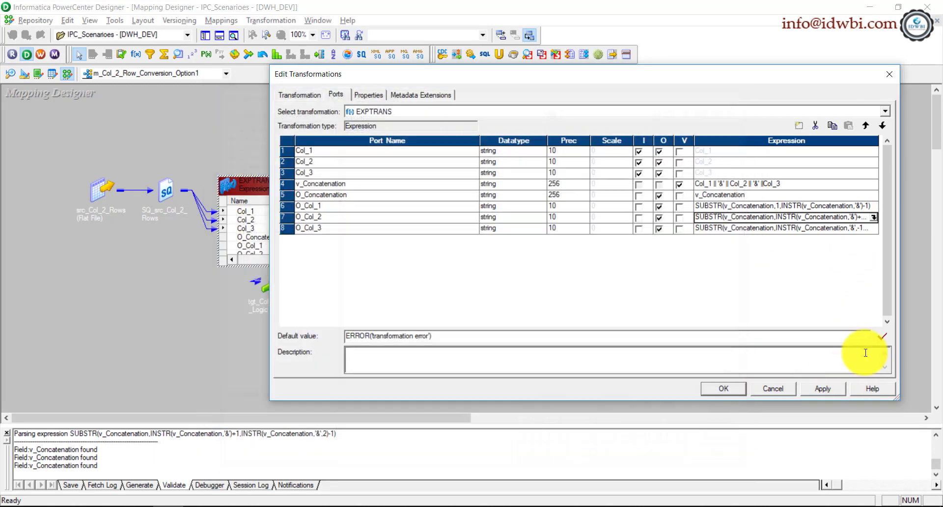
Check the O_Col_3 expression for a trailing comparison and apply the EXPTRANS port changes
click(864, 228)
click(874, 228)
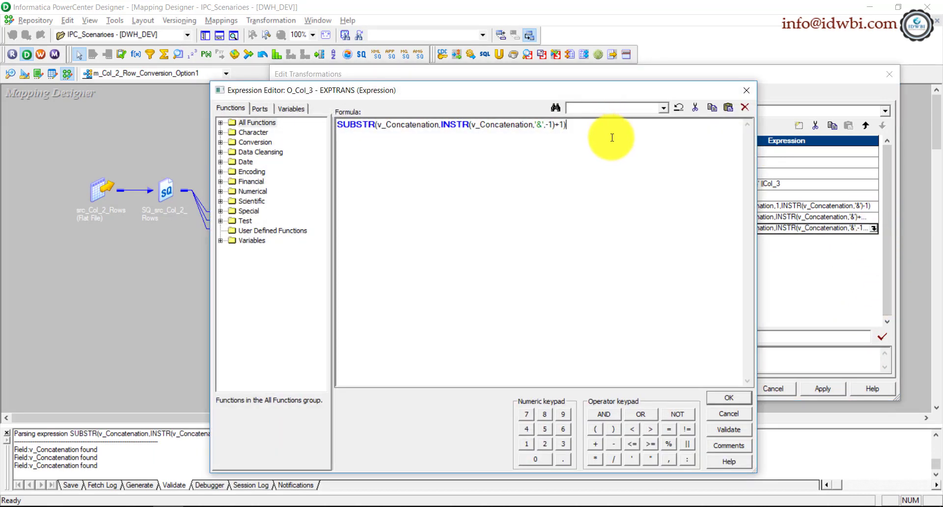
click(726, 398)
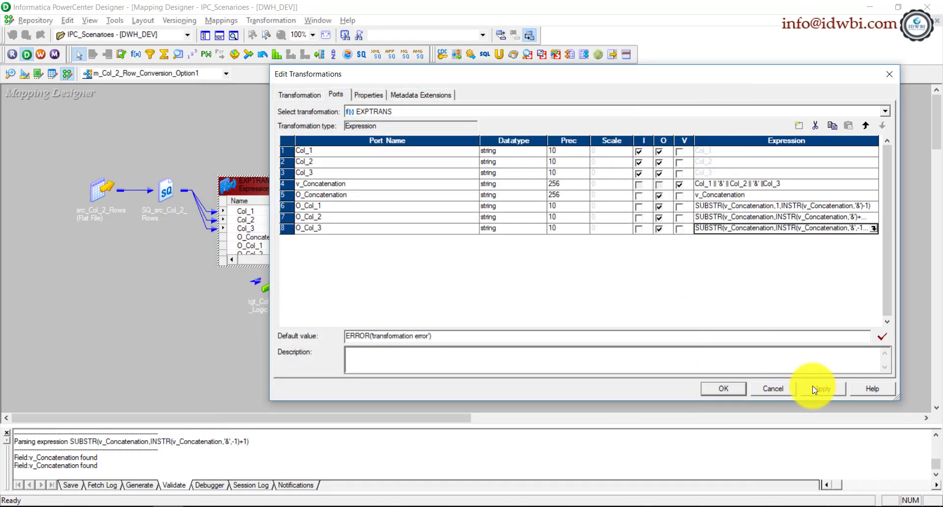
click(819, 388)
click(702, 389)
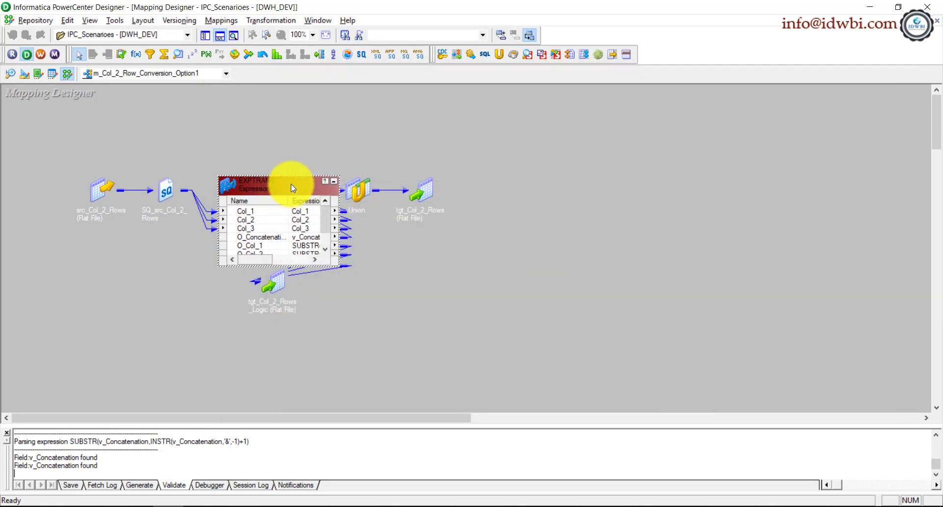
Open the RTRTRANS router's groups, then review and validate the Col_3 group filter condition
drag(290, 185, 157, 195)
double_click(299, 196)
double_click(341, 185)
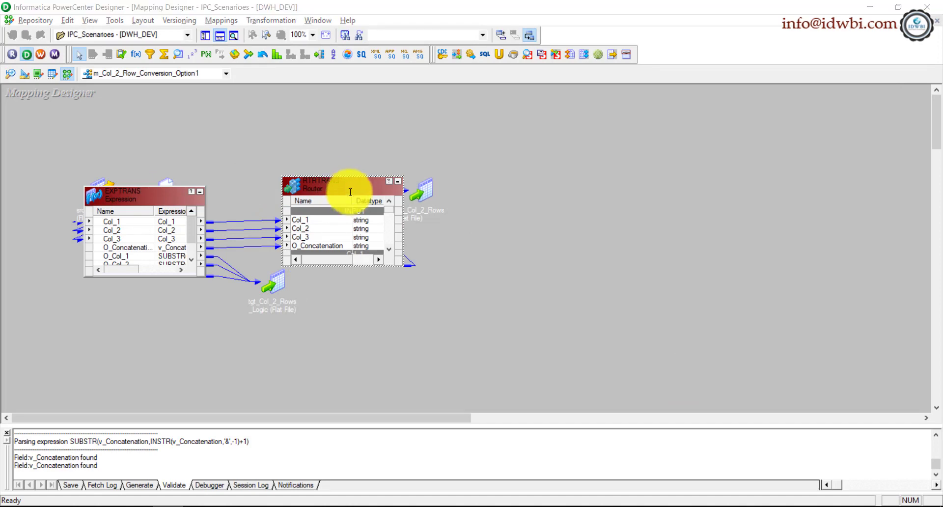
click(395, 95)
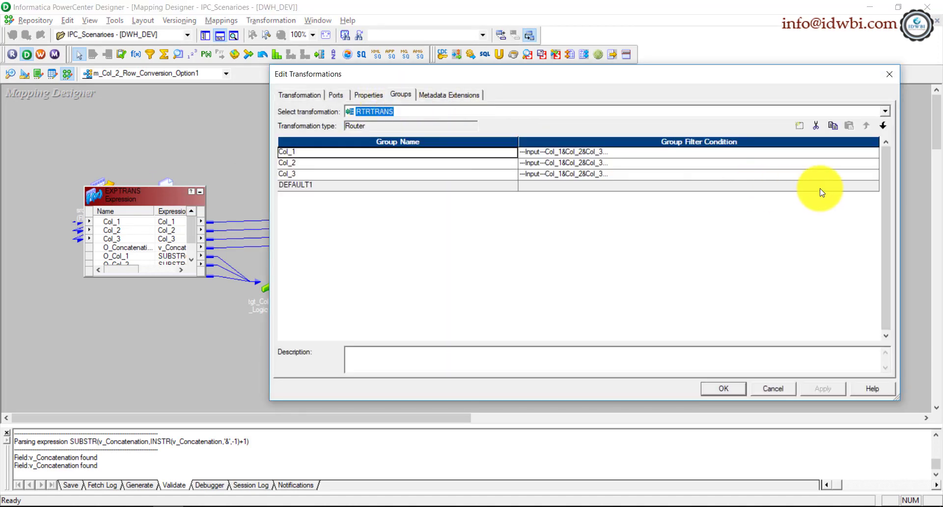
click(864, 173)
click(873, 174)
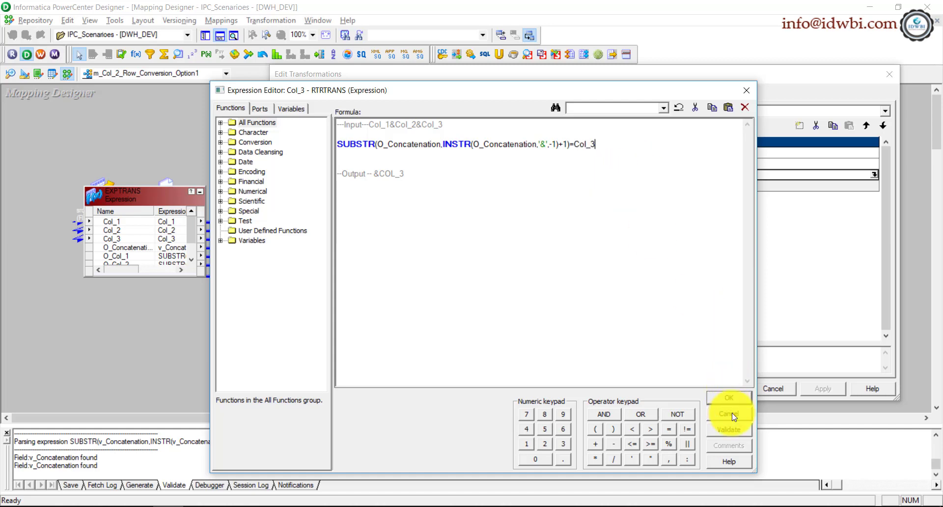
click(728, 430)
click(540, 310)
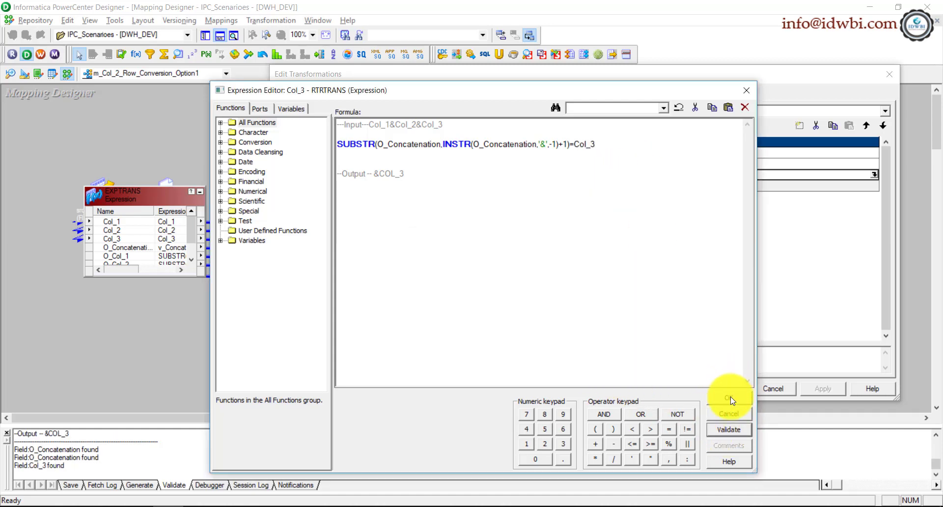
click(727, 397)
click(722, 388)
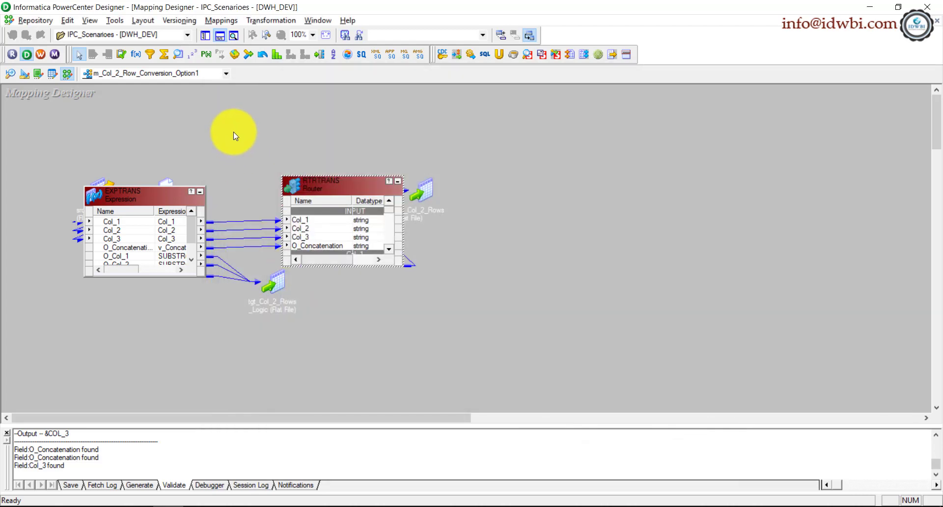
Save the mapping, refresh session s_m_Col_2_Row_Conversion_Option1 in Workflow Manager, and save the workflow
key(ctrl+s)
click(270, 506)
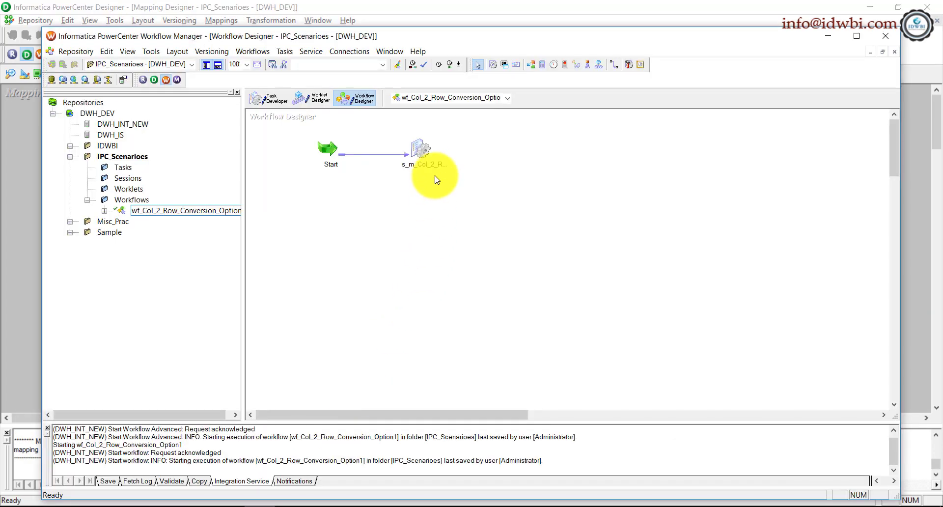
right_click(437, 167)
click(491, 291)
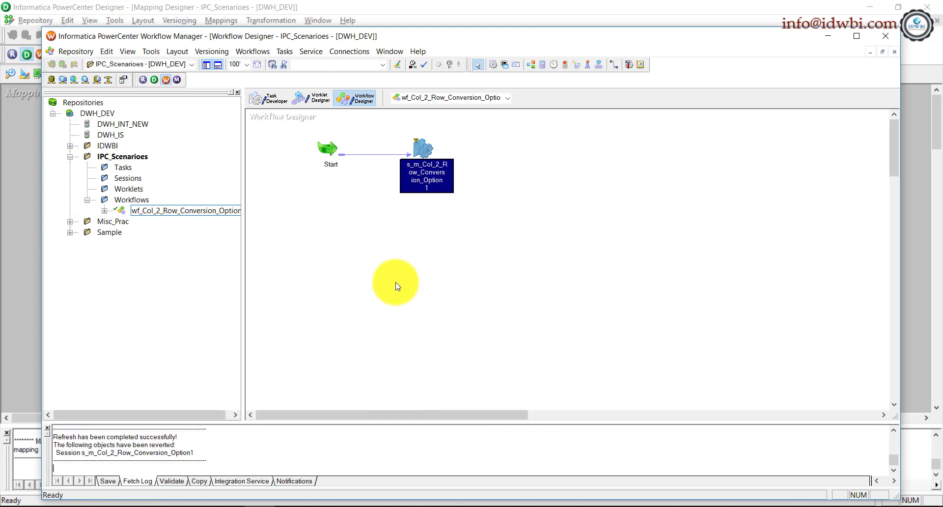
click(396, 271)
key(ctrl+s)
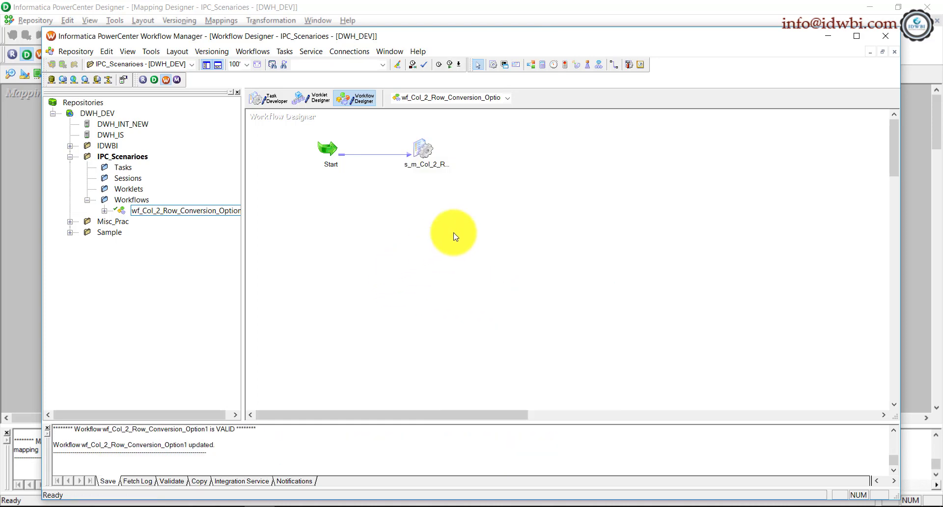
Start workflow wf_Col_2_Row_Conversion_Option1 and check the session statistics of tgt_Col_2_Rows and tgt_Col_2_Rows_Logic in Workflow Monitor
right_click(454, 230)
click(491, 363)
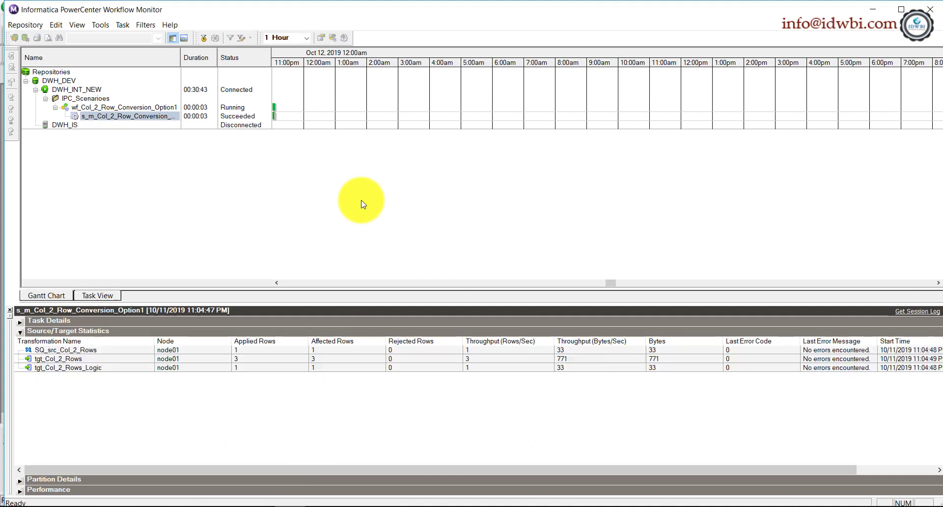
click(190, 362)
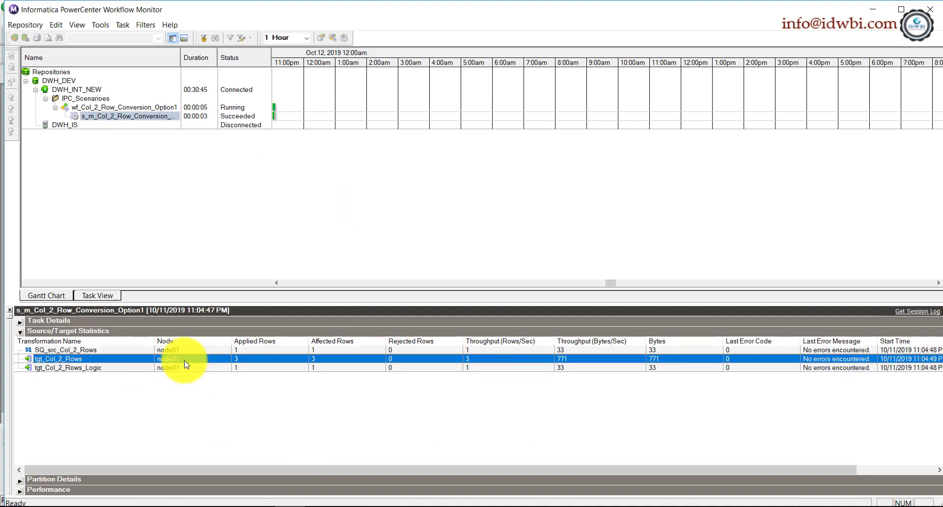
click(171, 368)
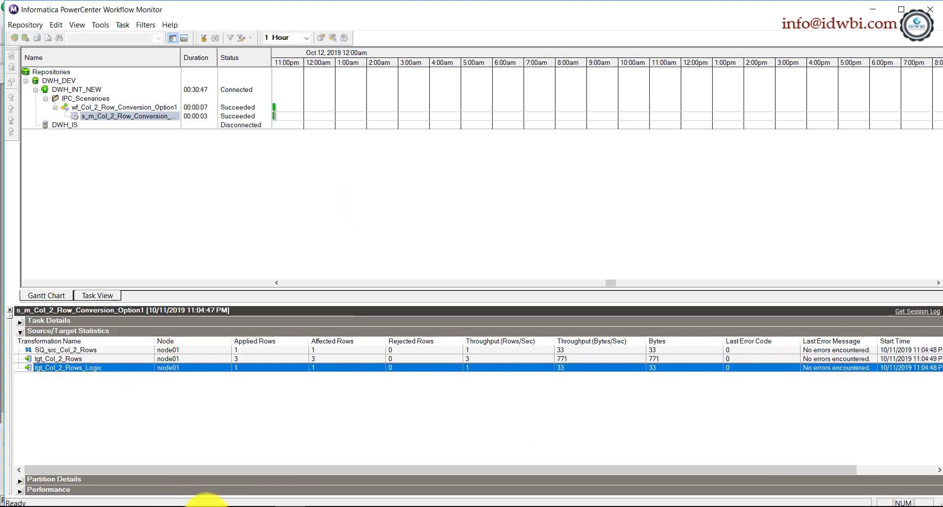
Reload tgt_col_2_rows_logic.out in Notepad++ and check each comma-separated value in its row
click(139, 506)
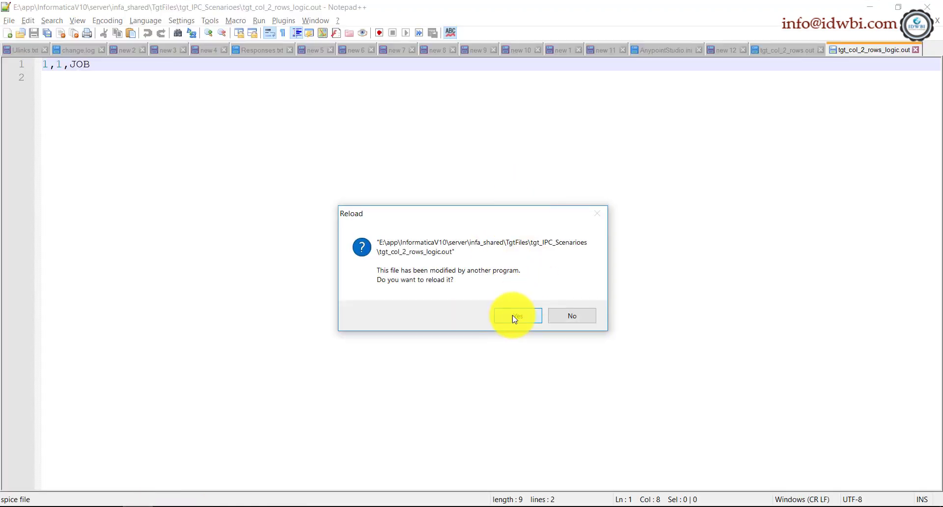
click(513, 317)
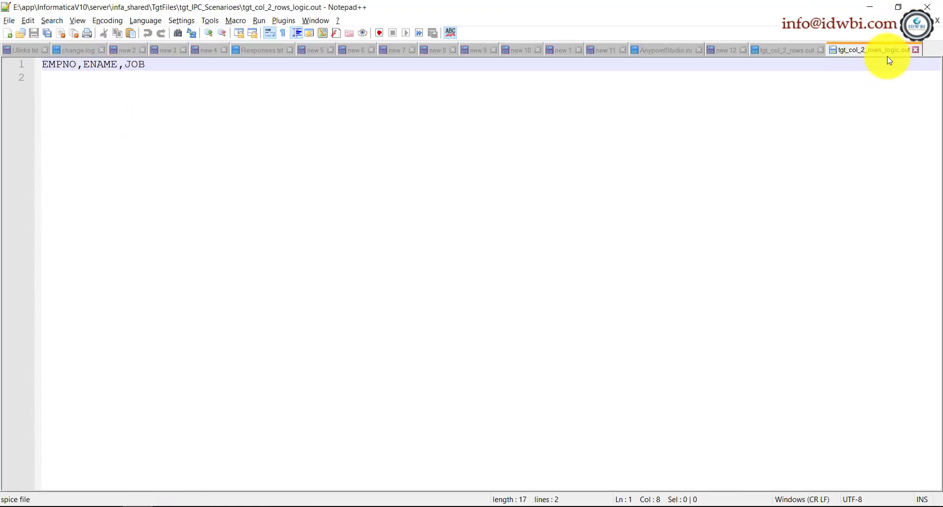
double_click(58, 64)
double_click(101, 64)
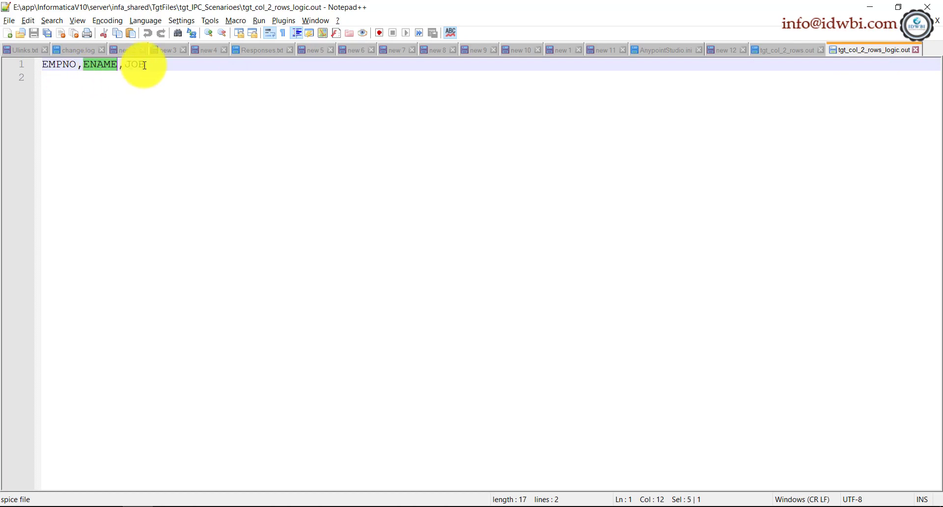
double_click(136, 64)
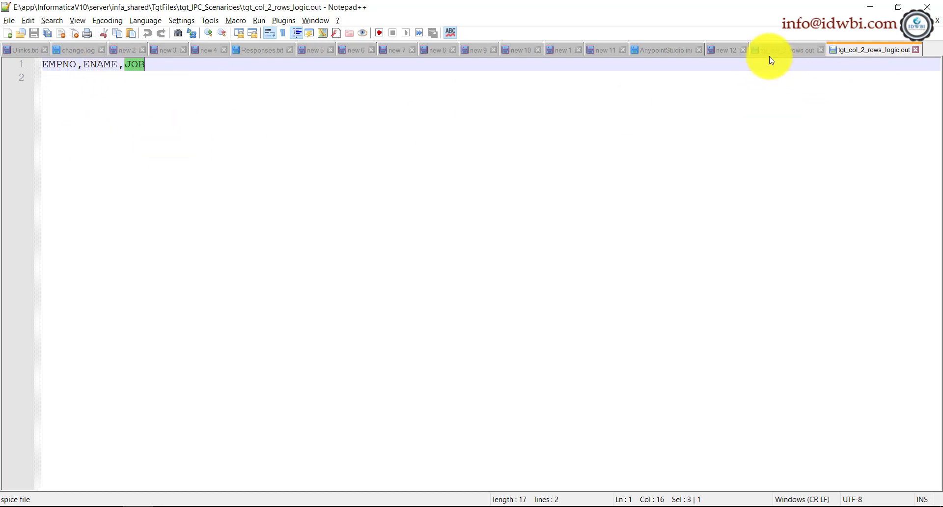
Reload tgt_col_2_rows.out and compare its rows with the source line in src_Col_2_Rows.txt
click(781, 50)
click(526, 317)
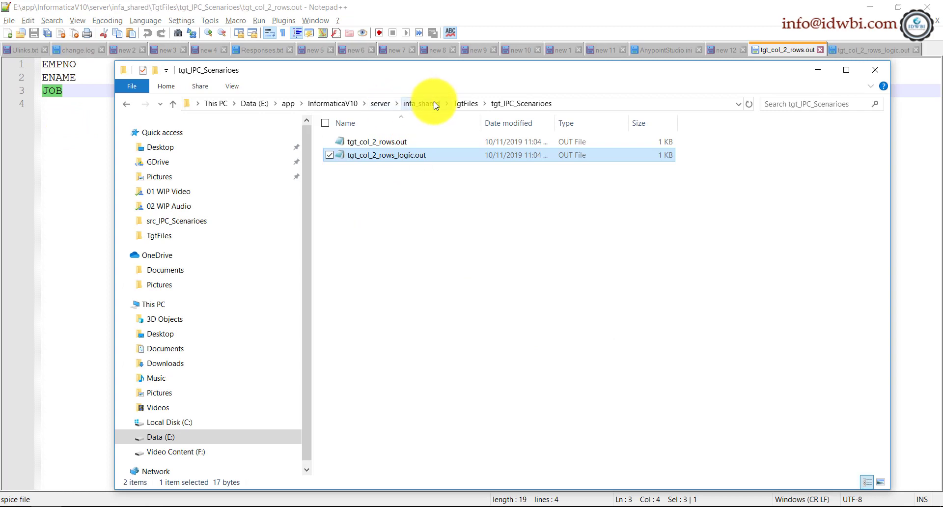
click(435, 105)
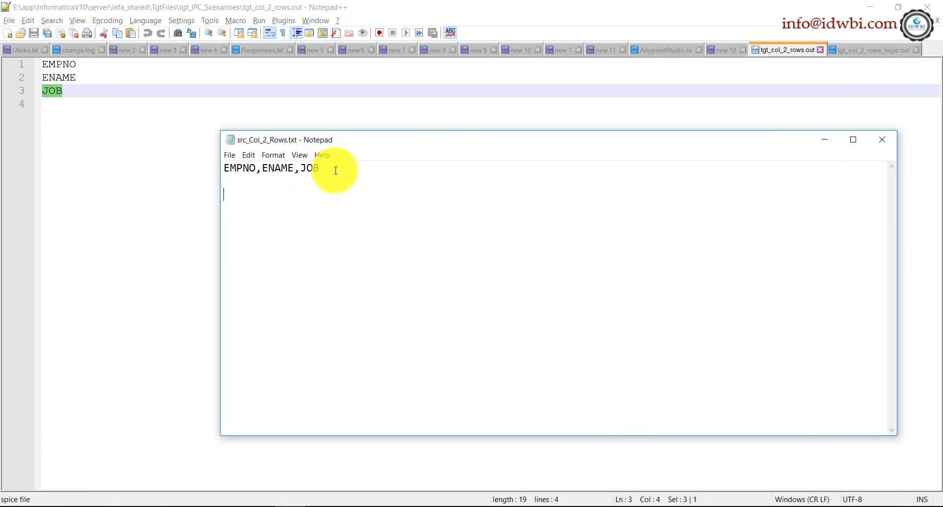
drag(335, 170, 176, 173)
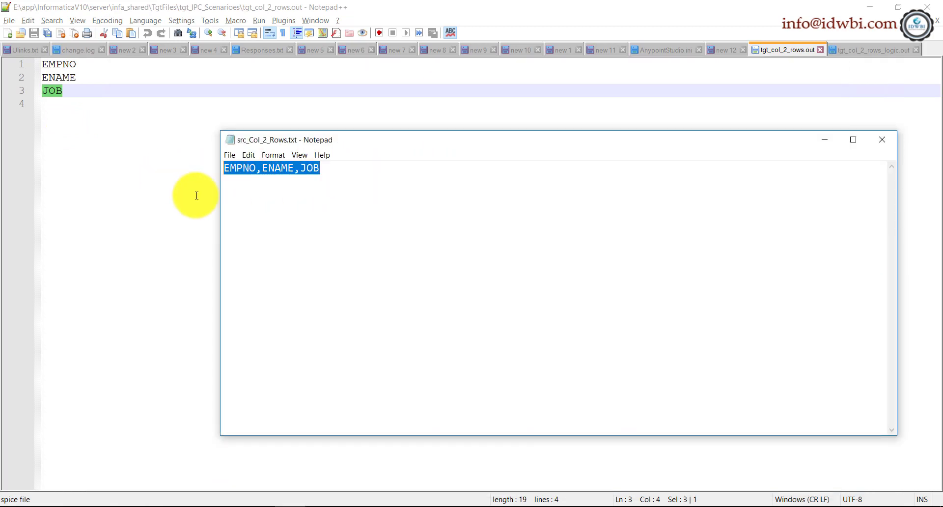
click(385, 205)
click(152, 74)
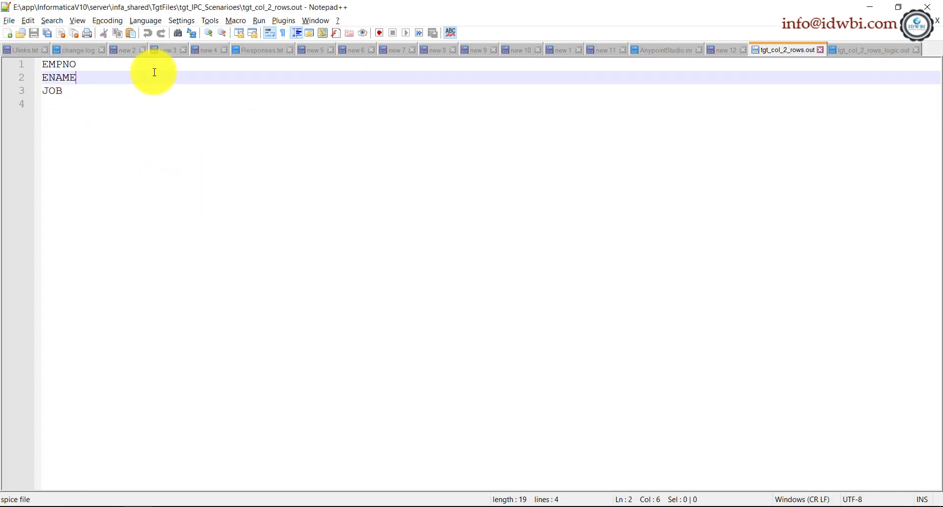
click(123, 92)
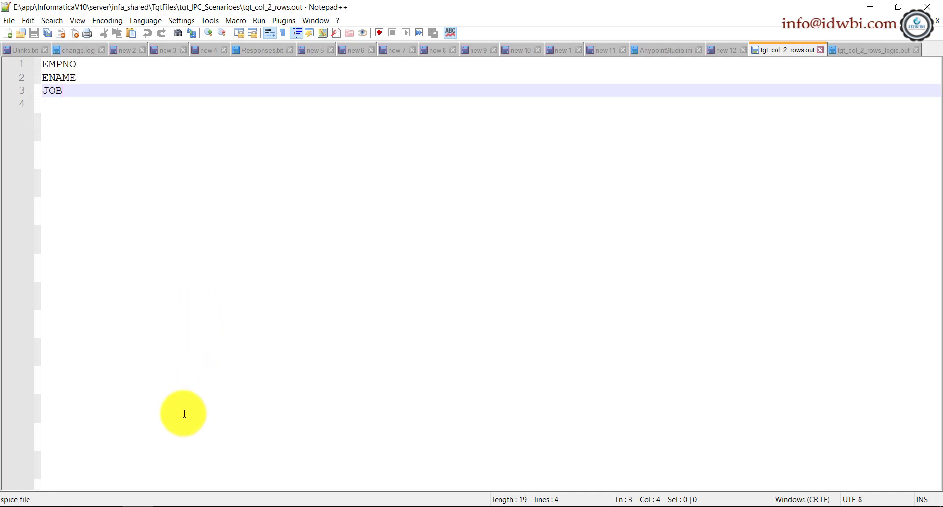
Start the Debugger in Designer on DWH_INT_NEW with existing session instance s_m_Col_2_Row_Conversion_Option1, and enlarge the instance data area
click(179, 505)
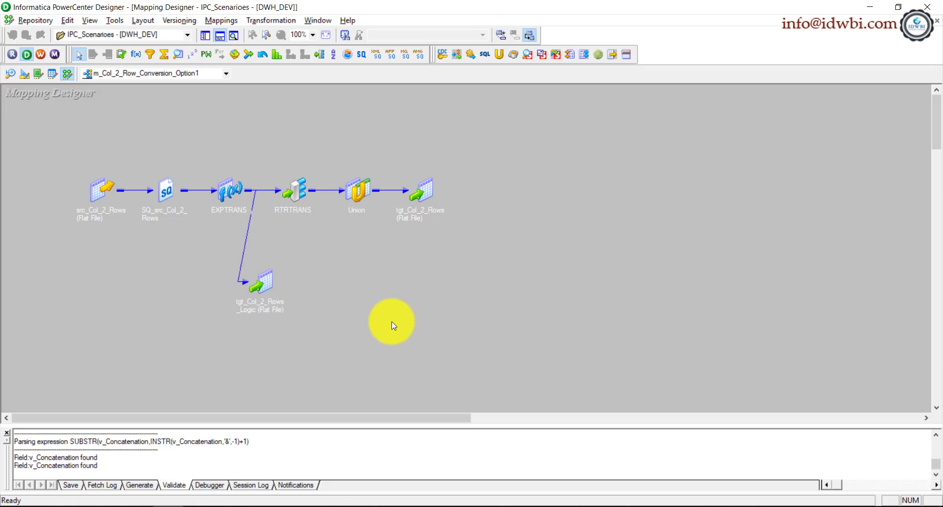
click(221, 21)
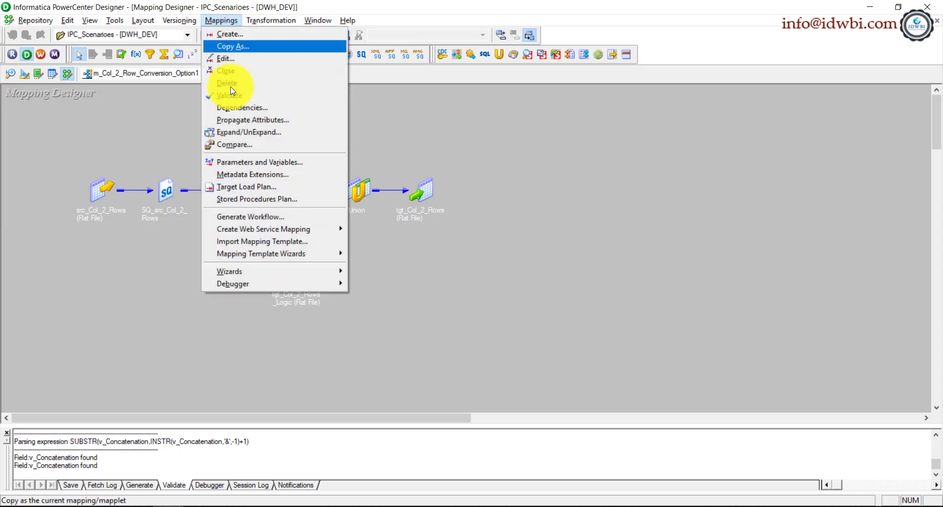
mouse_move(290, 287)
click(380, 284)
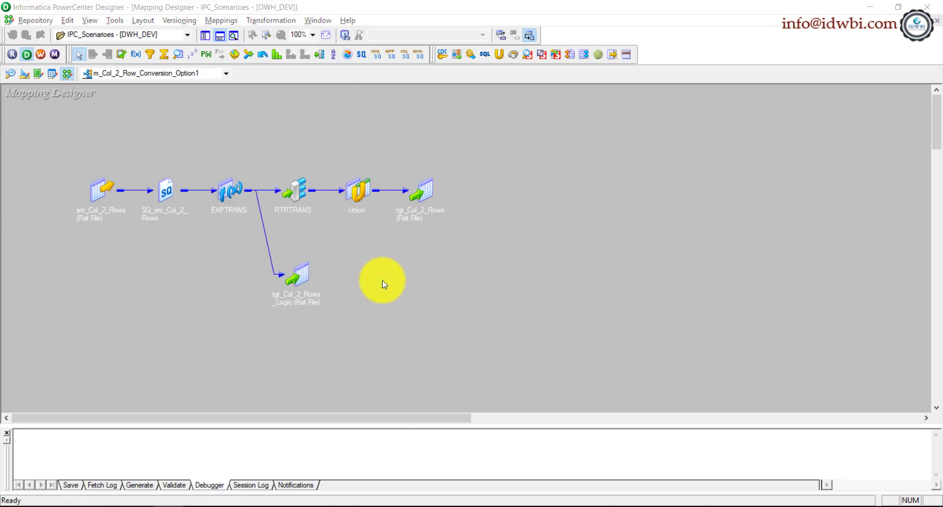
key(Return)
click(418, 243)
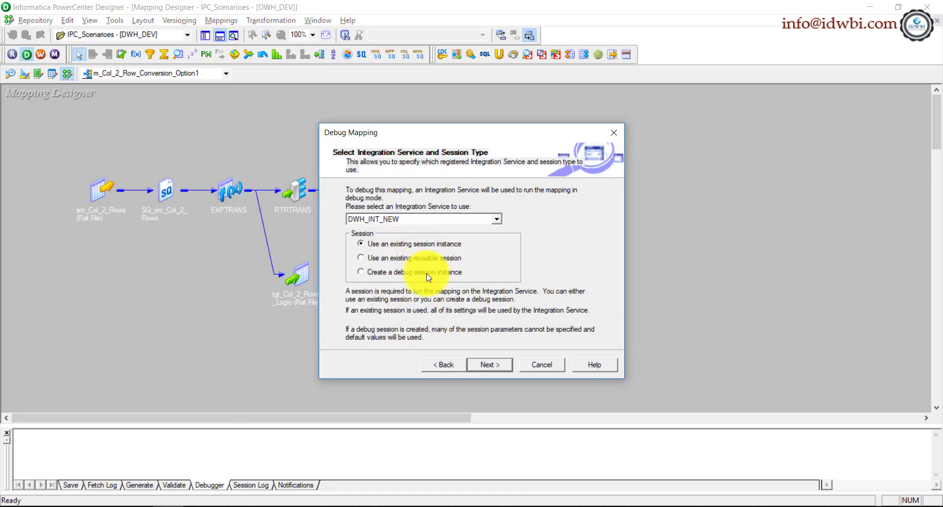
click(489, 367)
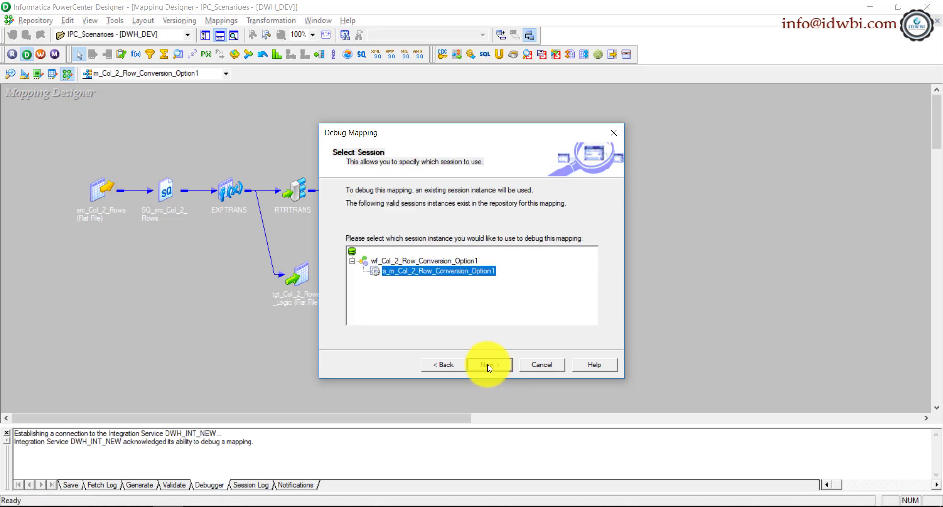
click(484, 364)
click(479, 364)
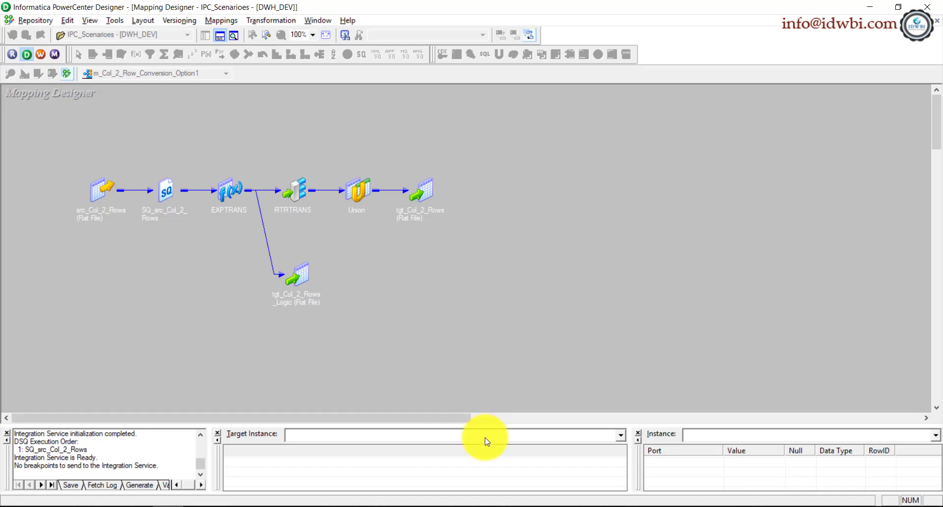
drag(490, 425, 490, 292)
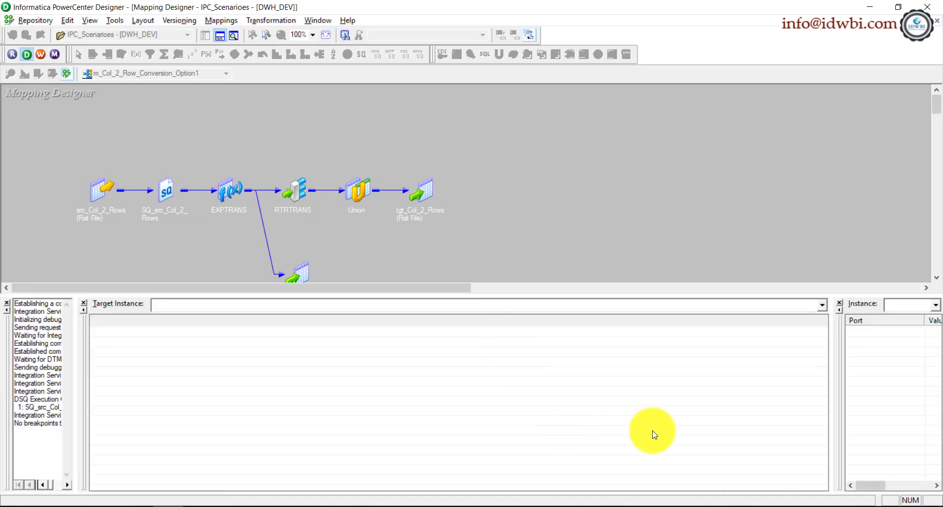
drag(830, 369, 225, 386)
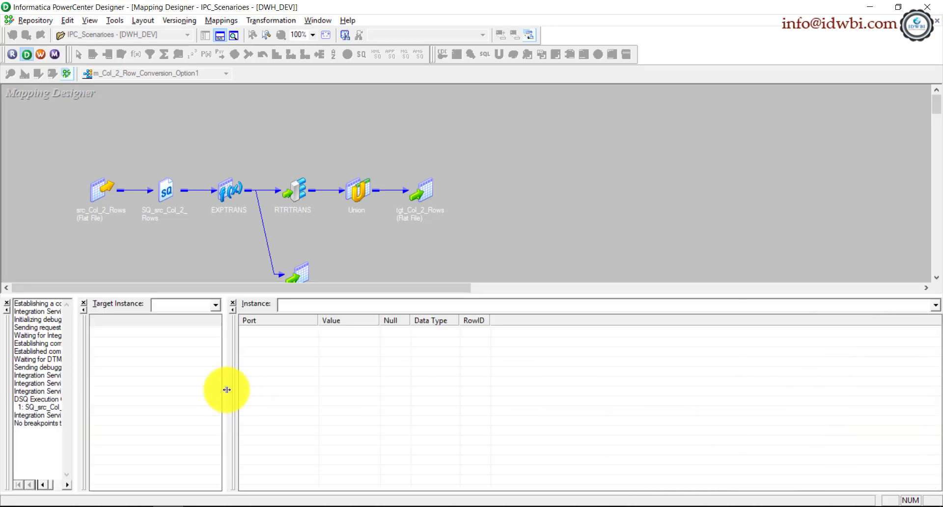
Advance the debugger to SQ_src_Col_2_Rows and compare its Col_1, Col_2 and Col_3 values with the line in src_Col_2_Rows.txt
click(221, 20)
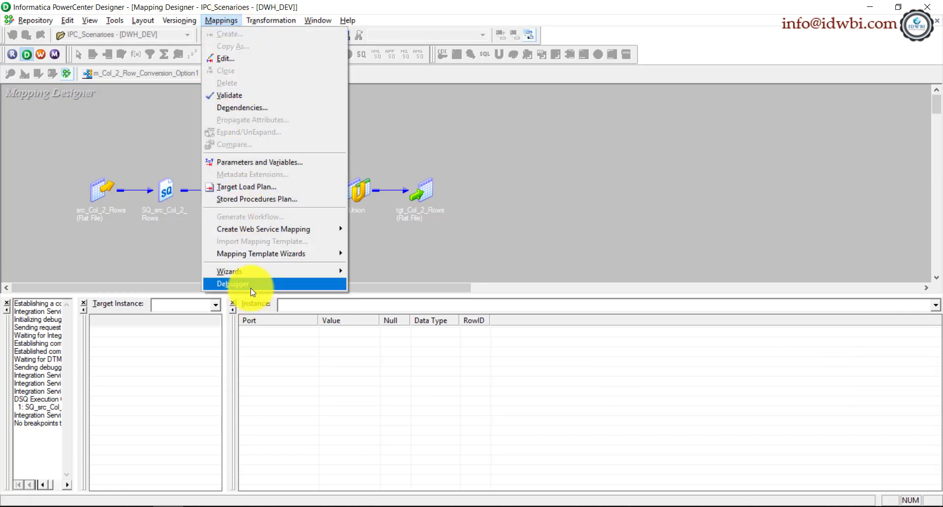
mouse_move(252, 285)
click(385, 308)
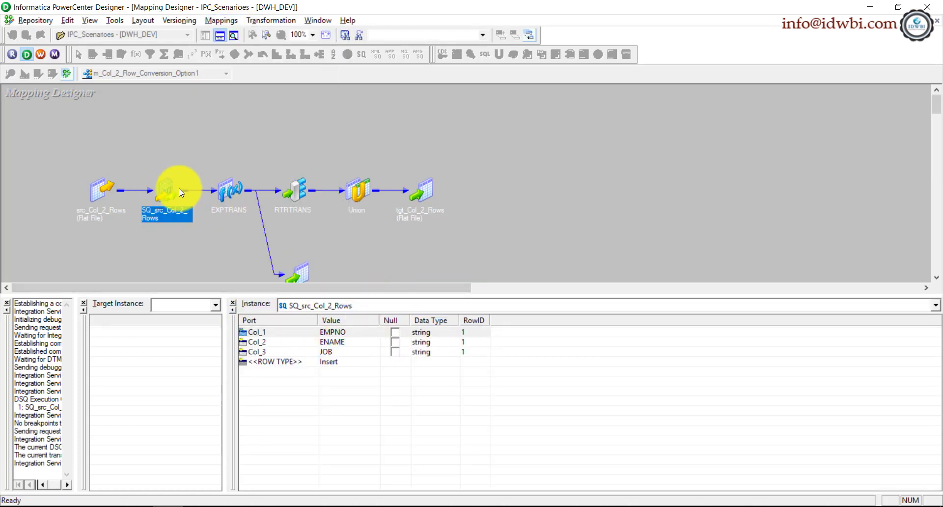
click(347, 333)
click(344, 342)
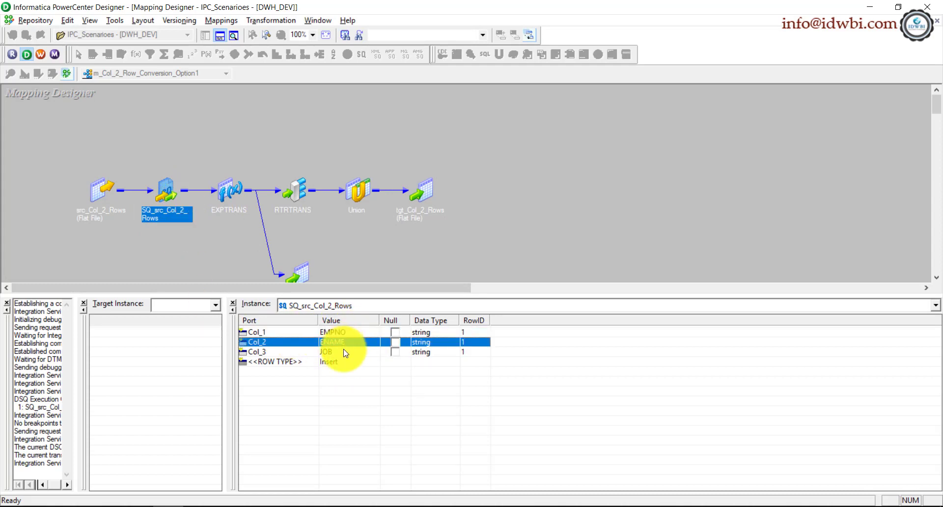
click(342, 352)
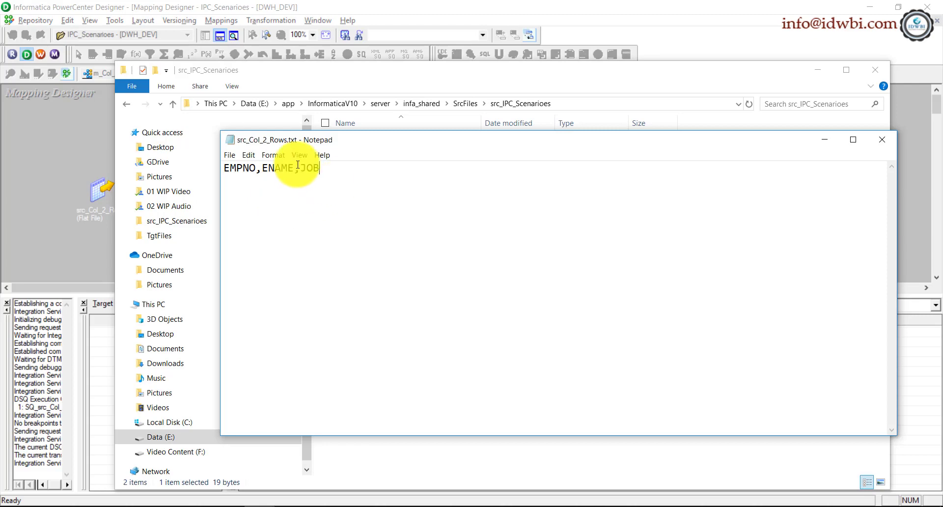
key(ctrl+a)
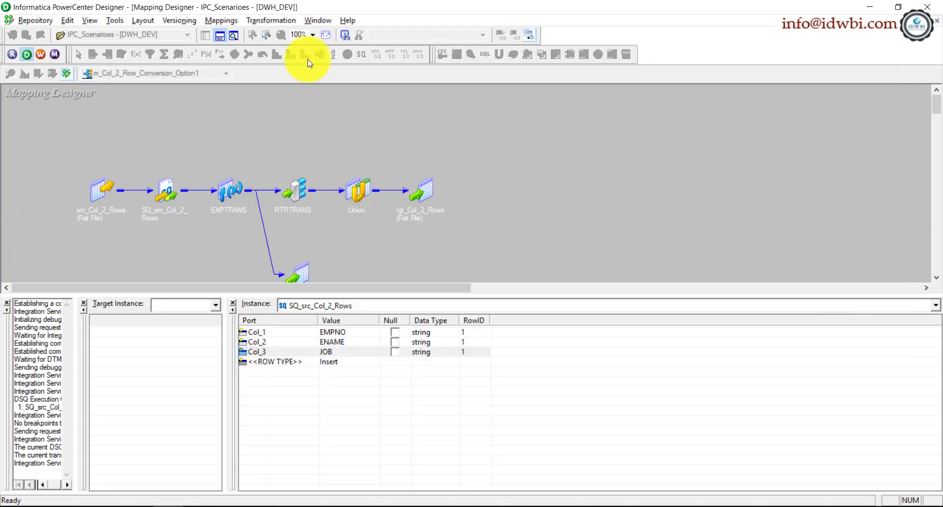
Advance the debugger to the EXPTRANS instance and widen its Value column to show the full port values
click(221, 21)
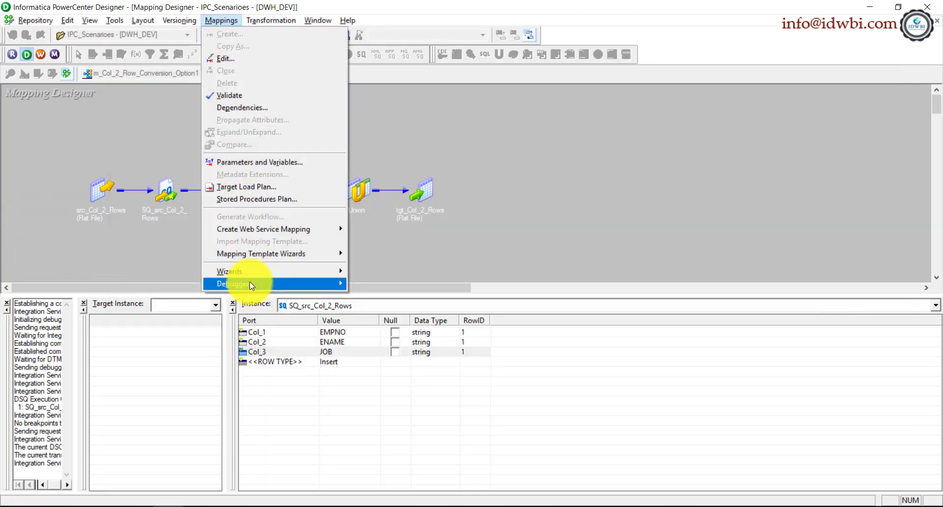
mouse_move(250, 282)
click(400, 305)
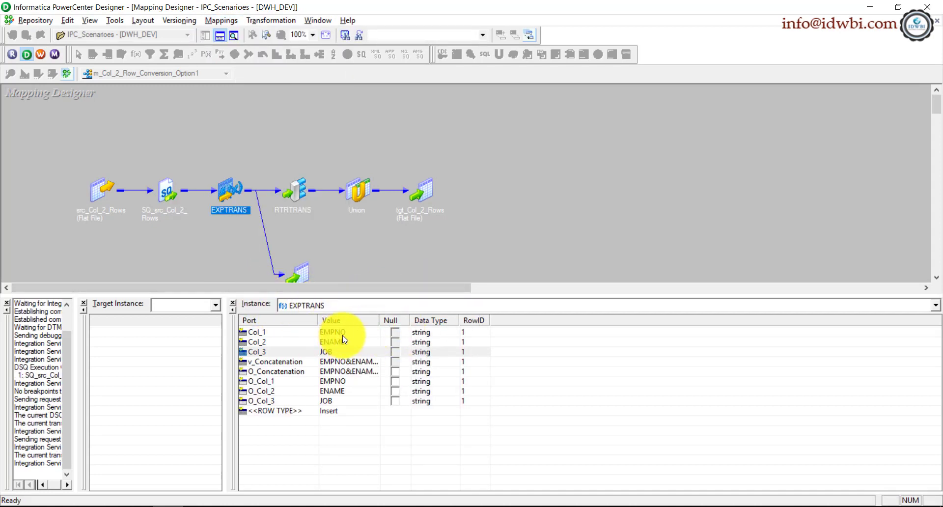
click(342, 352)
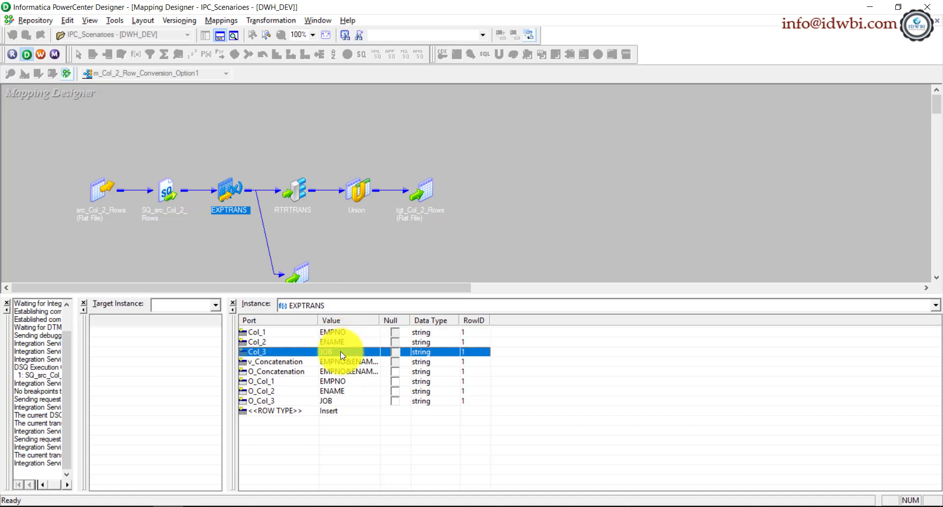
double_click(382, 320)
Check the EXPTRANS concatenation and O_Col_1 to O_Col_3 output values against the Col_1 to Col_3 input values
click(388, 361)
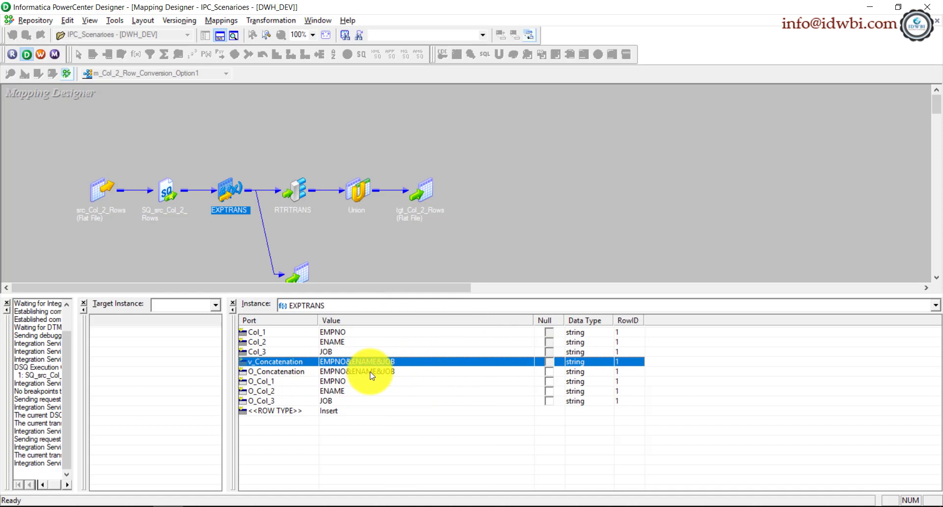
click(370, 374)
click(328, 382)
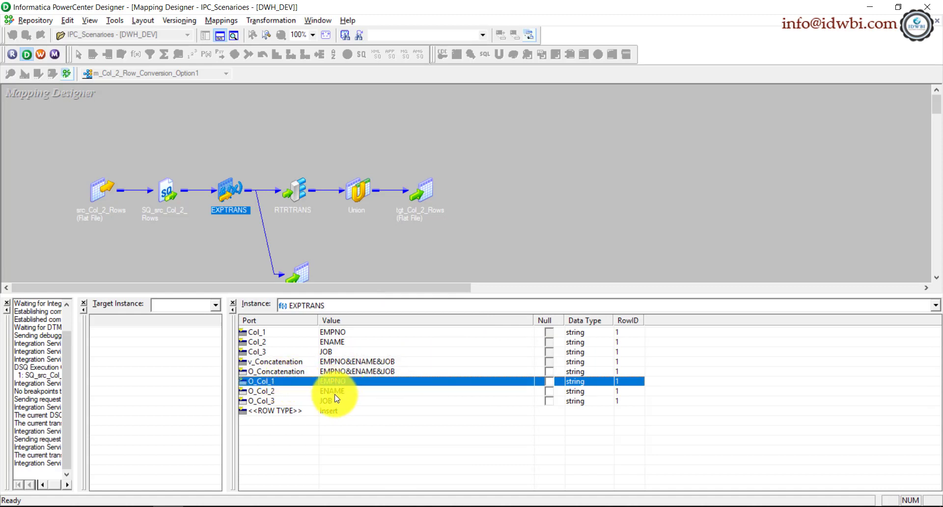
click(338, 402)
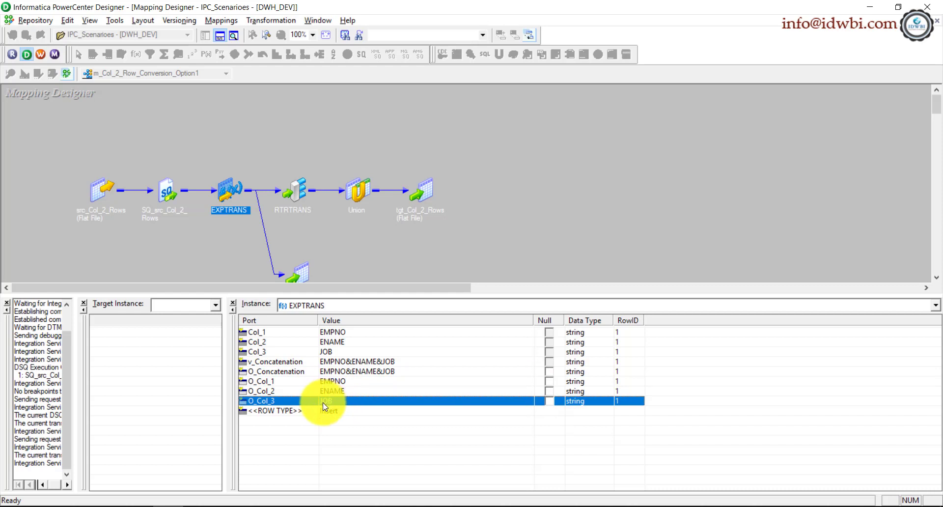
click(325, 332)
click(326, 342)
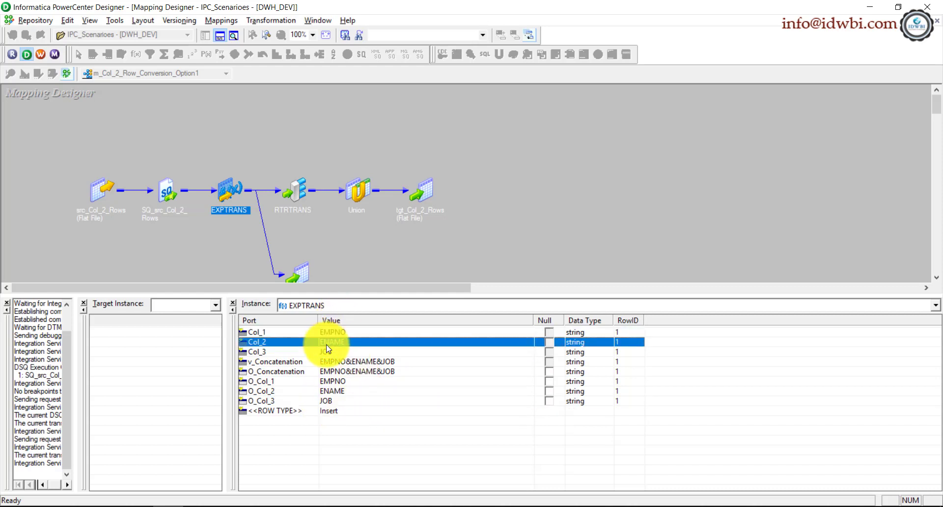
click(328, 351)
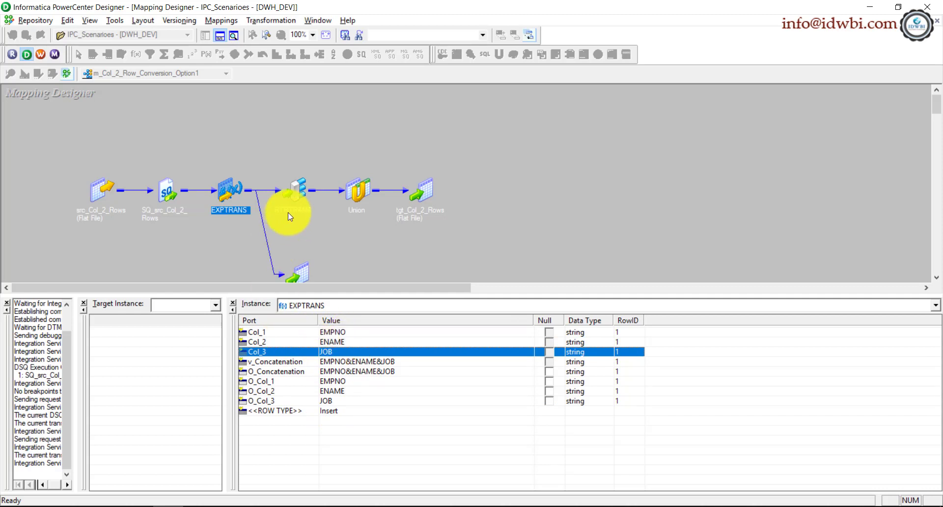
Copy SUBSTR(v_Concatenation,1,INSTR(v_Concatenation,'&')-1) from the untitled Notepad notes into the EXPTRANS expression evaluator and evaluate it
mouse_move(299, 199)
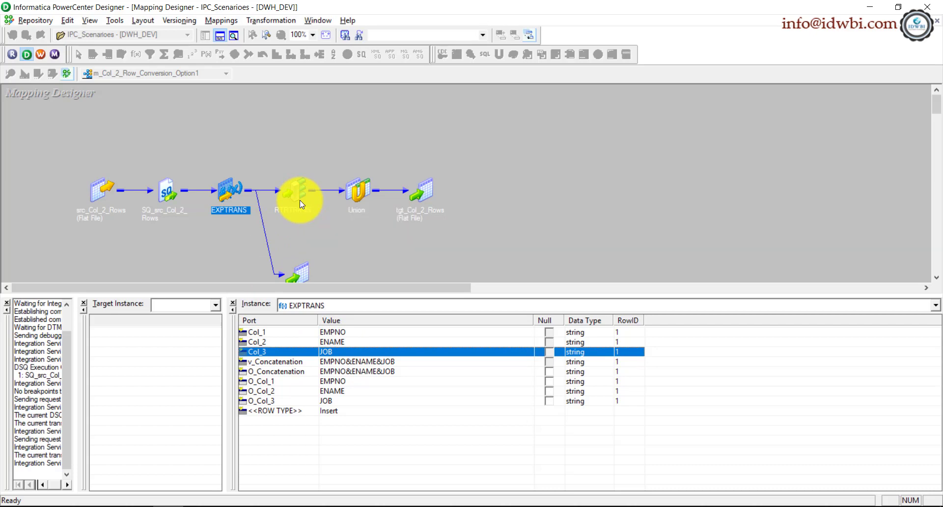
right_click(230, 191)
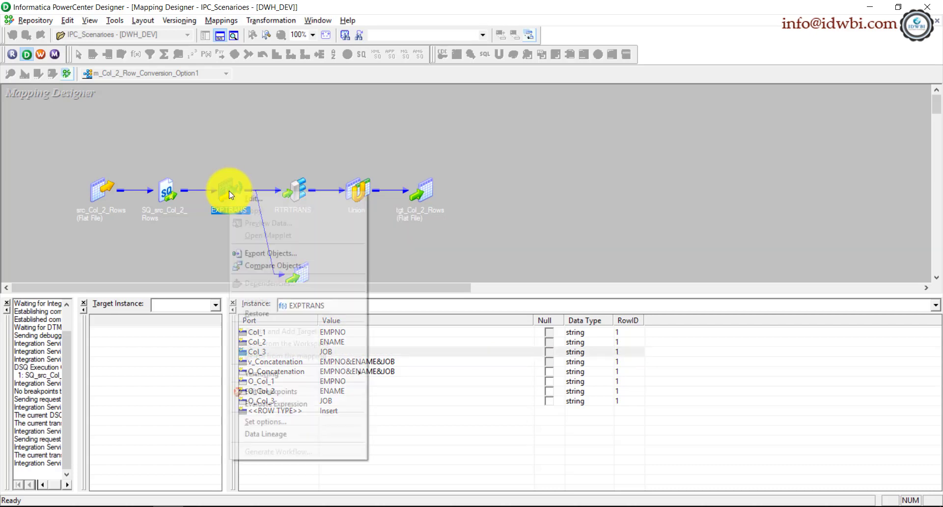
click(284, 404)
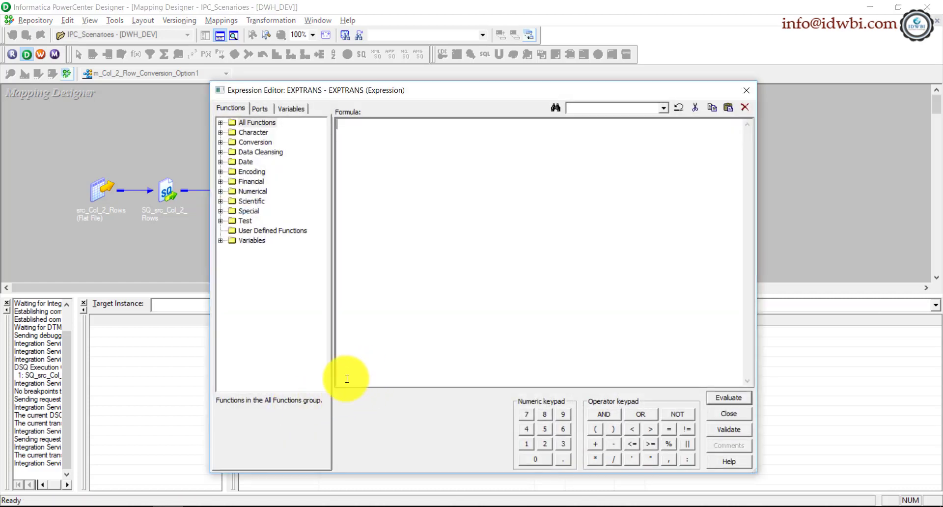
mouse_move(253, 505)
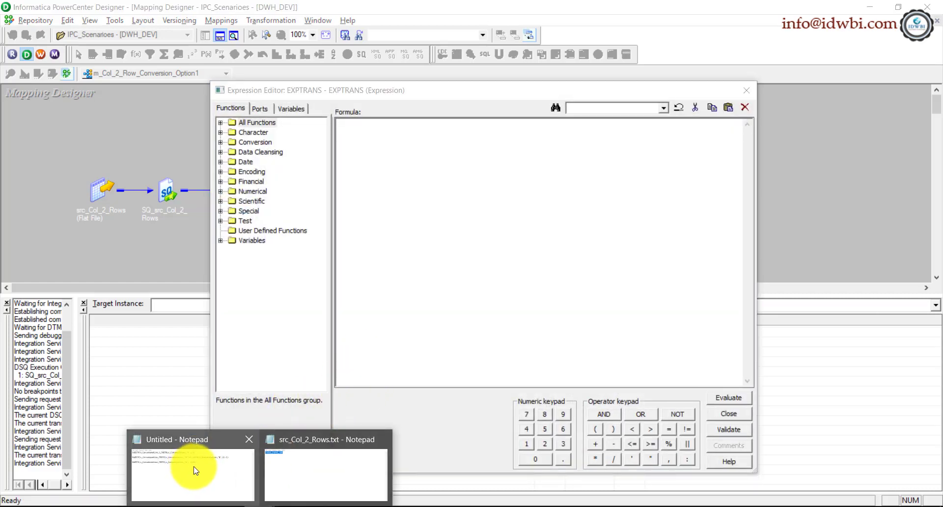
click(194, 466)
drag(599, 164, 69, 162)
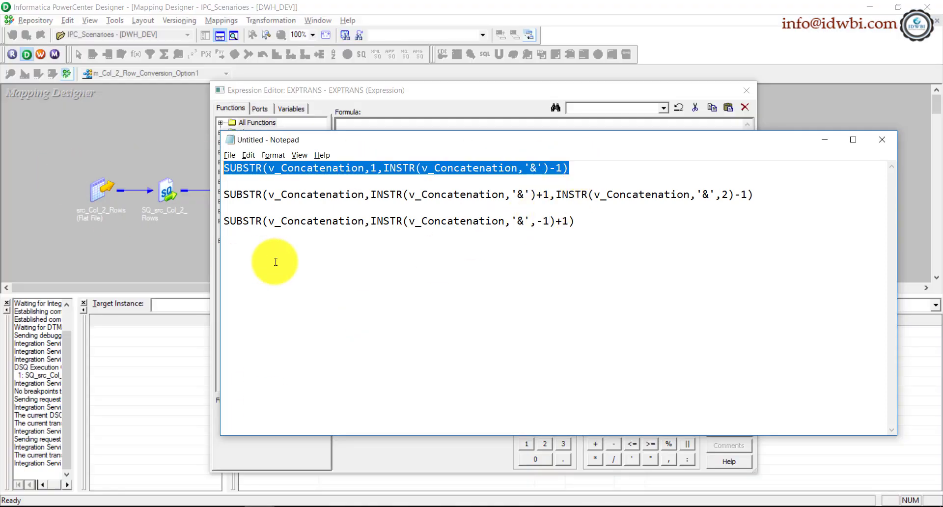
key(ctrl+c)
click(385, 93)
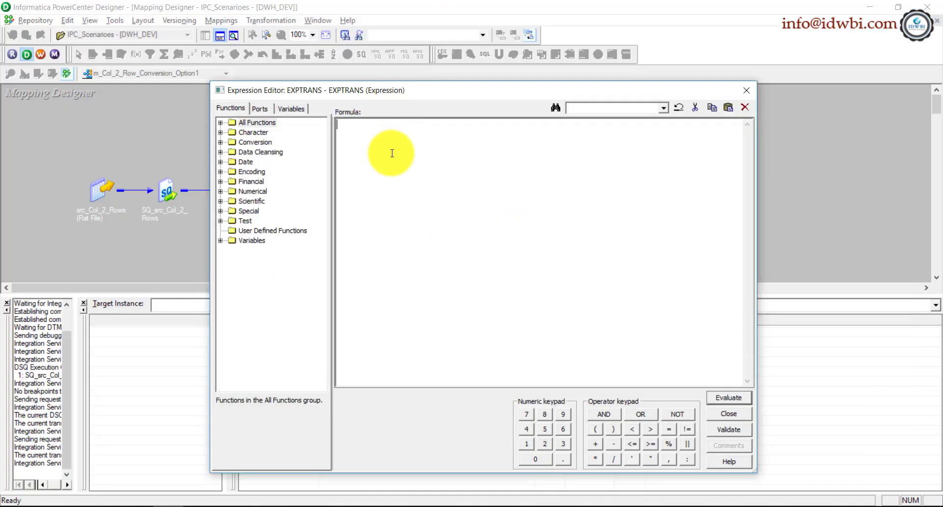
key(ctrl+v)
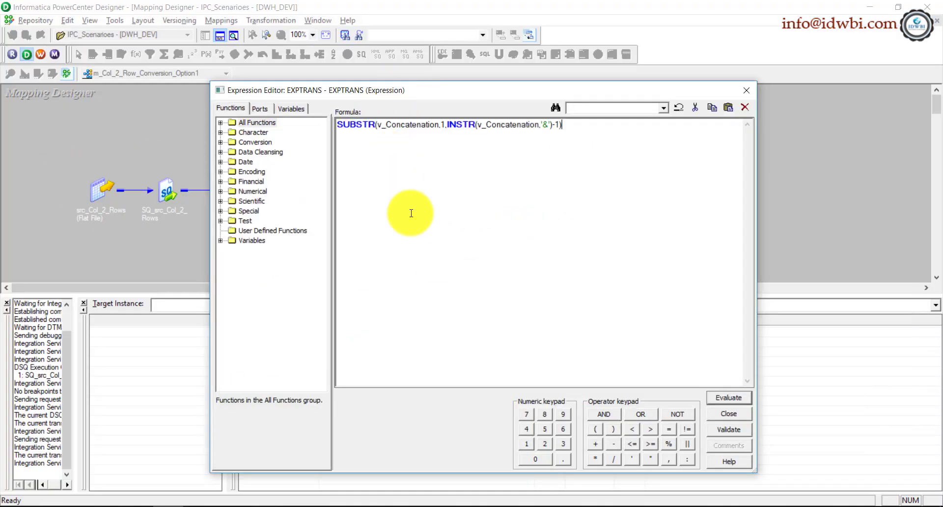
click(728, 397)
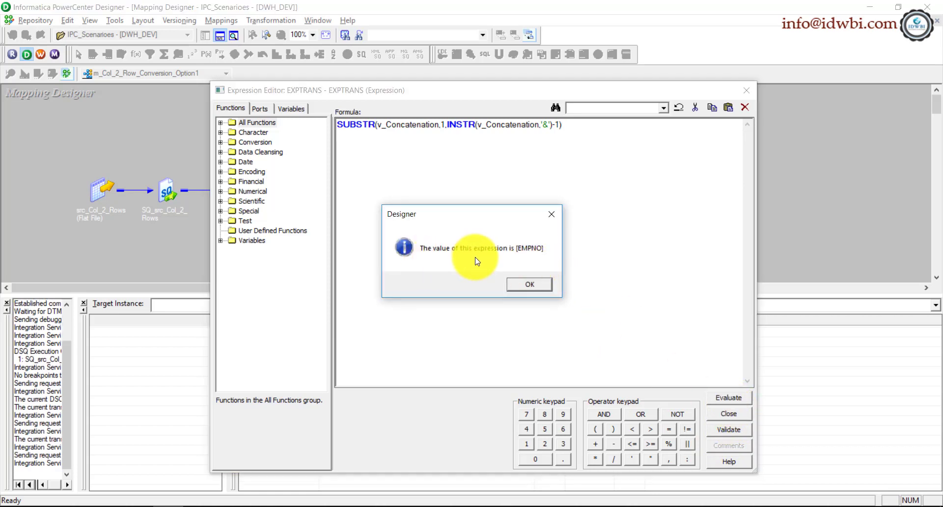
click(521, 288)
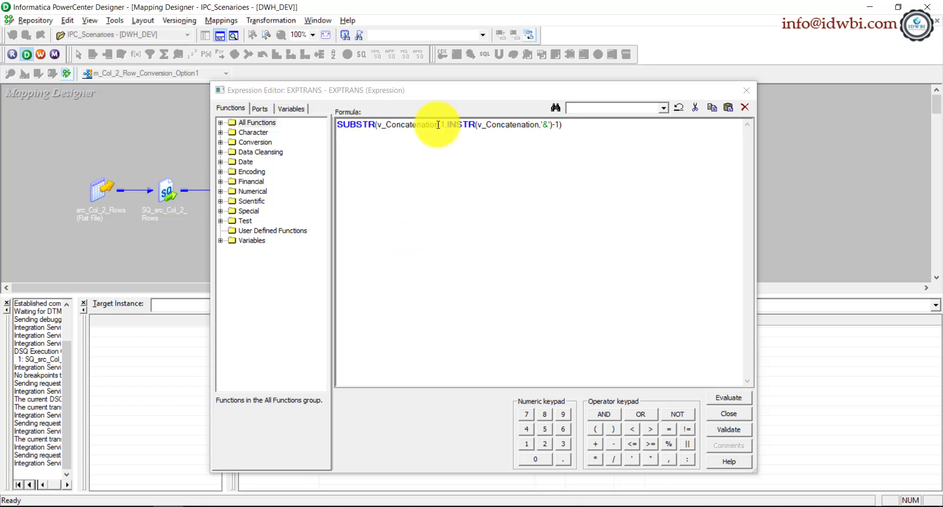
Remove the -1 after the INSTR call in the formula and evaluate the shortened expression
click(551, 131)
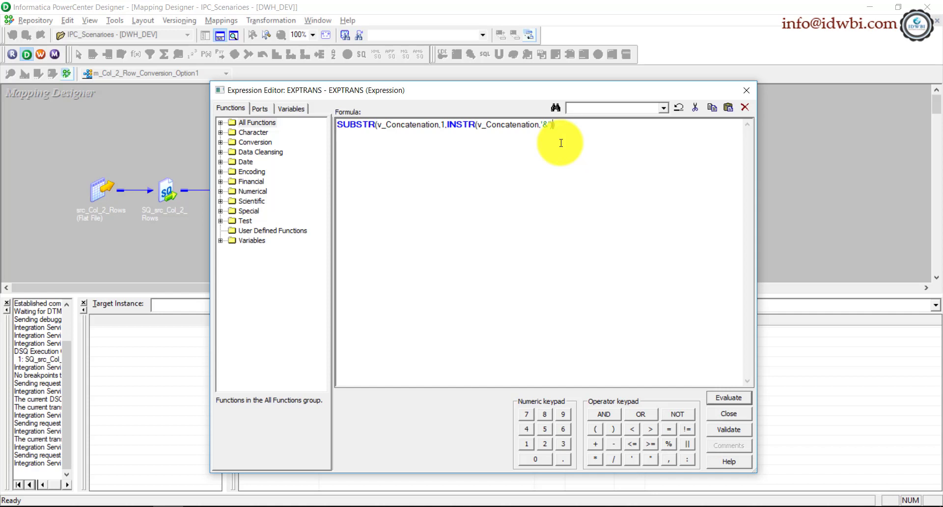
click(734, 400)
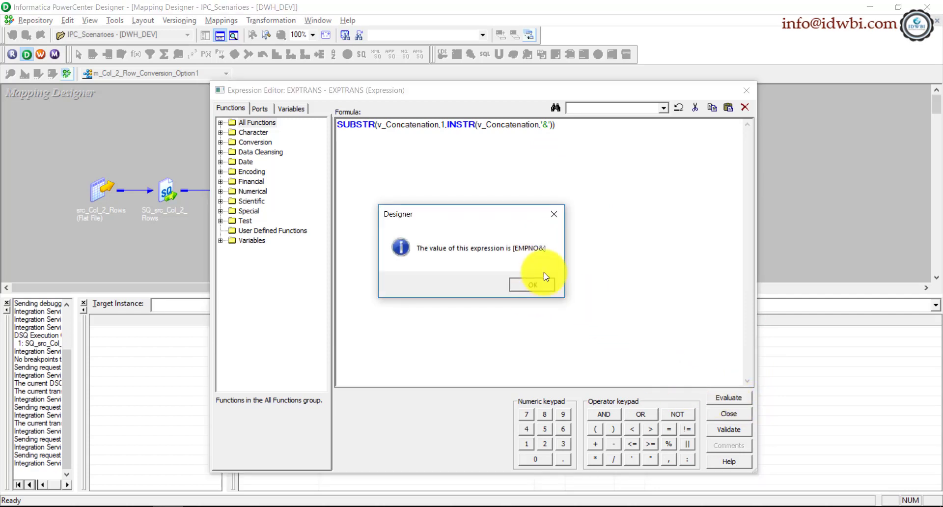
click(532, 283)
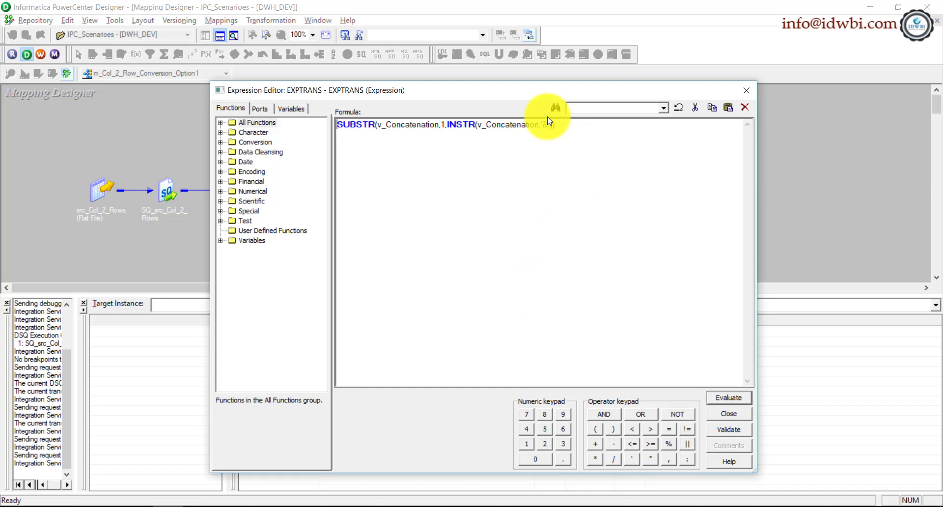
Restore the -1 after the INSTR call in the formula and evaluate the expression again
click(552, 124)
text(-1)
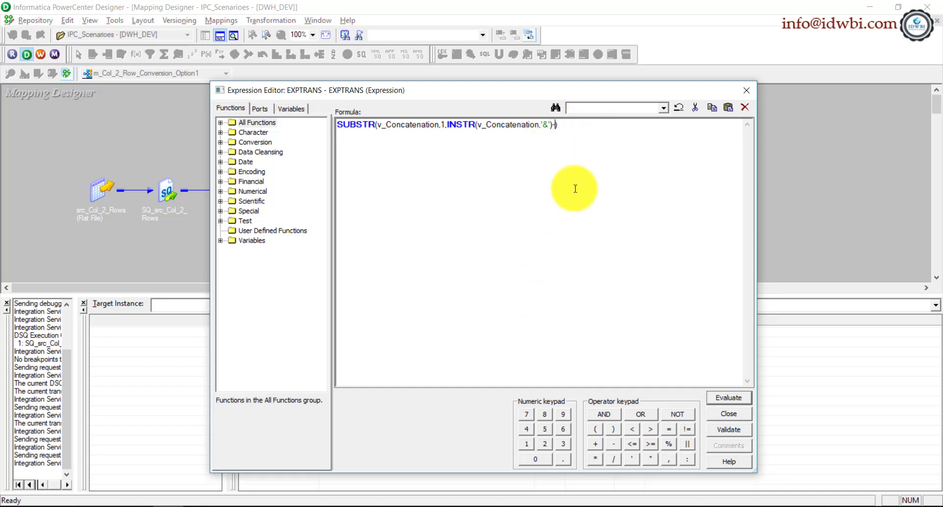
click(729, 395)
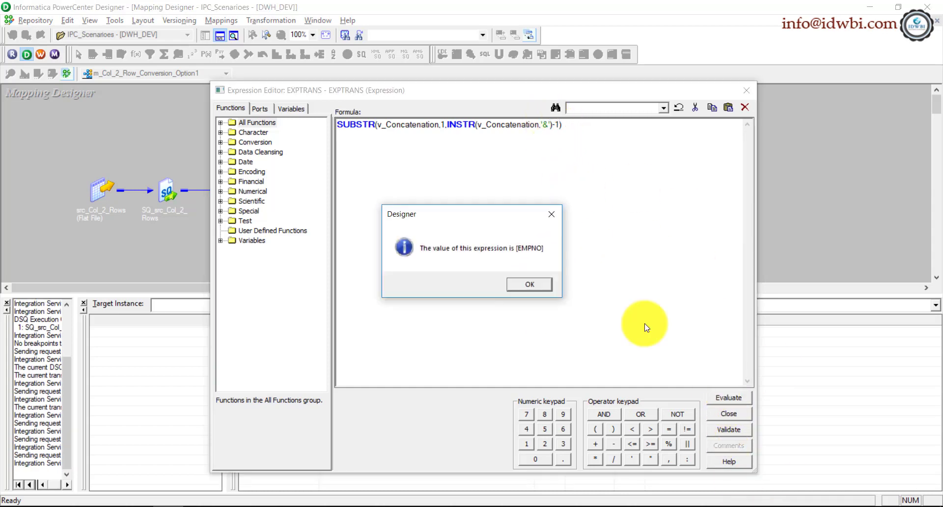
Replace the evaluator formula with SUBSTR(v_Concatenation,INSTR(v_Concatenation,'&')+1,INSTR(v_Concatenation,'&',2)-1) copied from the untitled Notepad notes
key(Return)
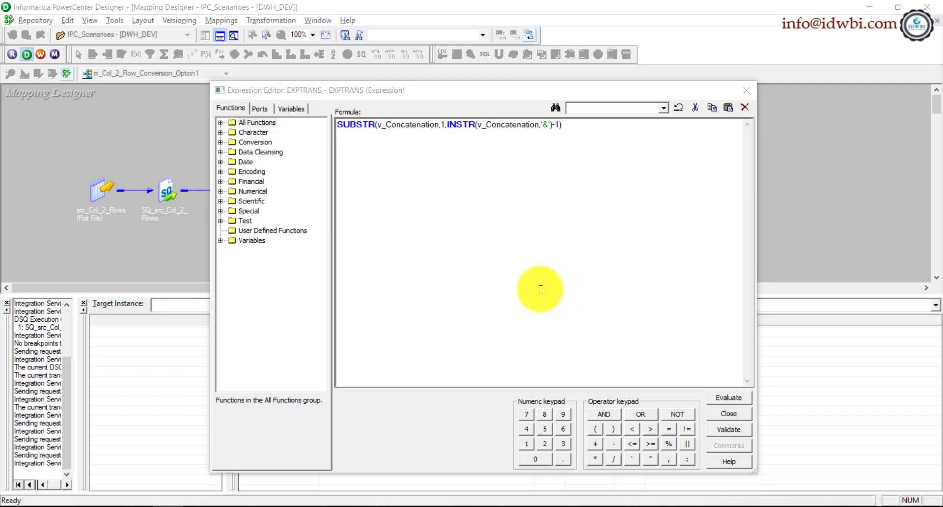
key(alt+Tab)
drag(775, 200, 119, 191)
key(ctrl+c)
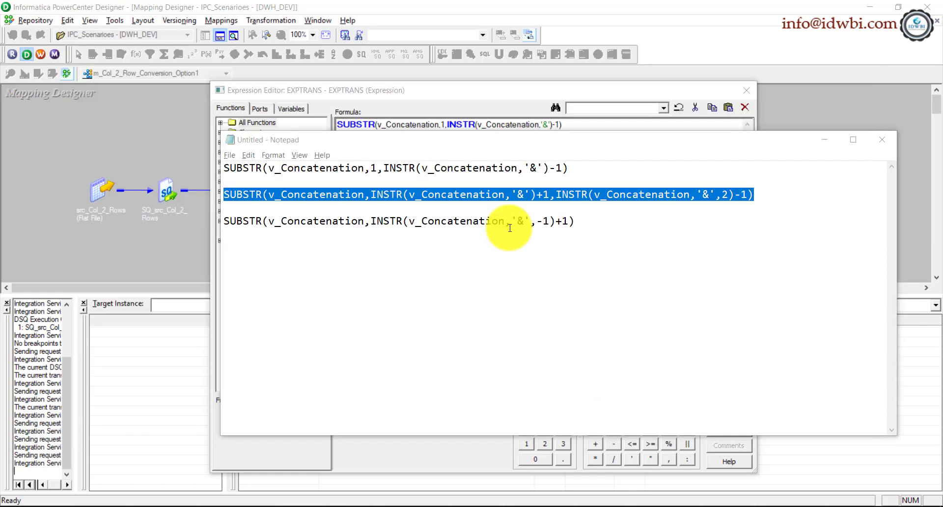
key(alt+Tab)
key(ctrl+a)
key(ctrl+v)
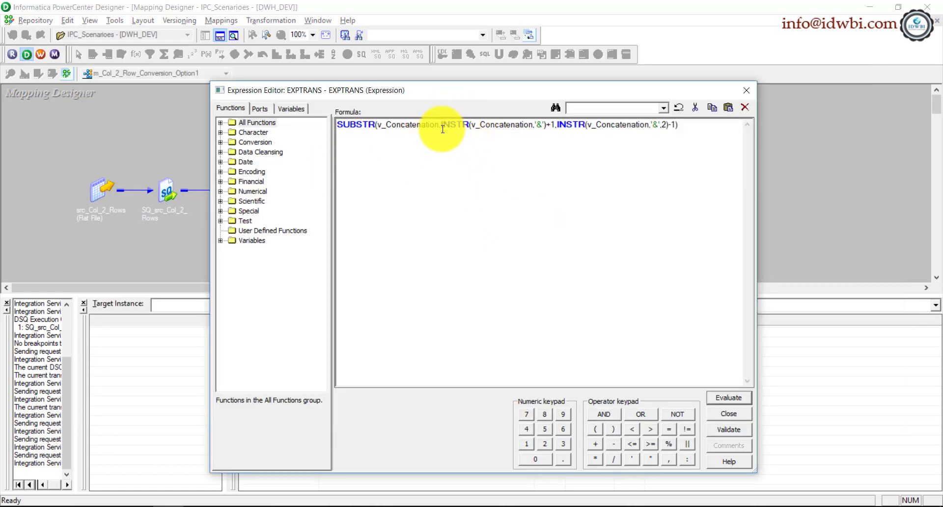
Examine the first INSTR call, its +1 offset and the closing -1 in the formula, and evaluate the expression
drag(442, 125, 536, 126)
click(537, 126)
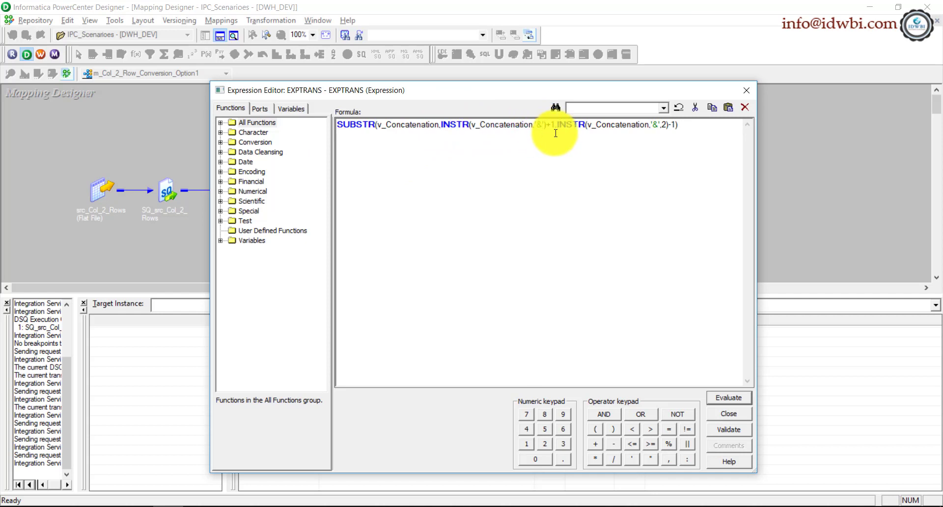
click(548, 126)
key(shift+Right)
key(shift+Right)
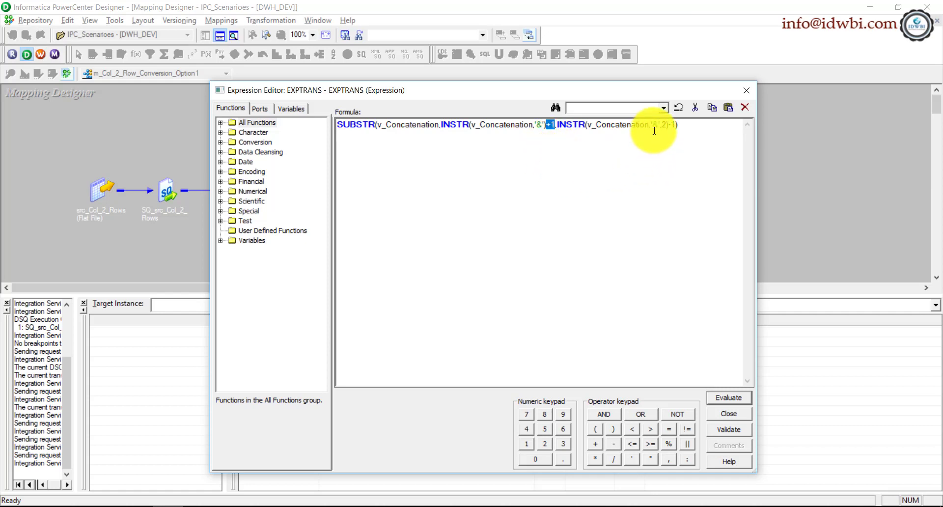
click(688, 177)
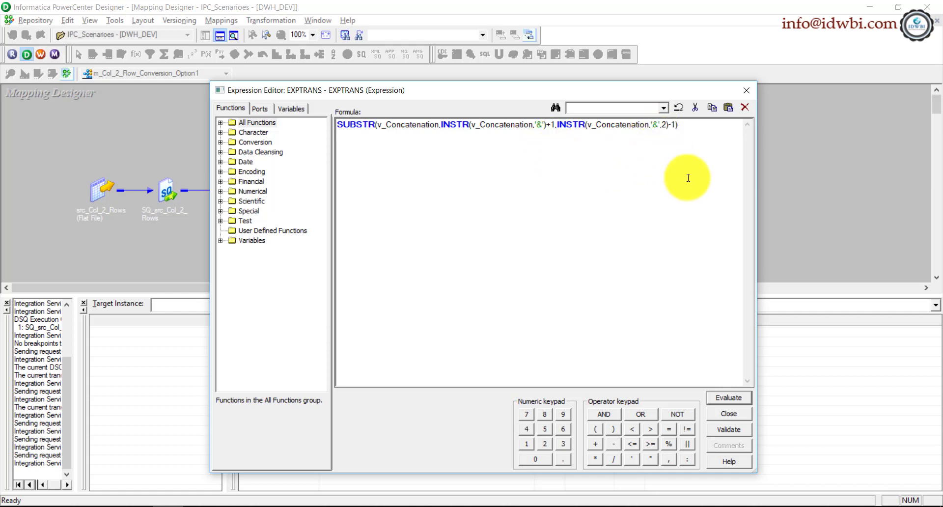
double_click(674, 124)
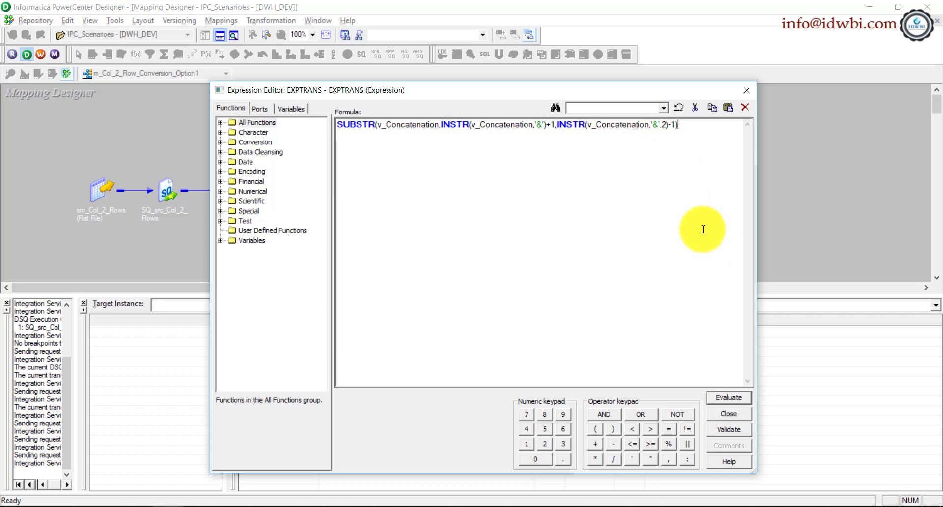
click(725, 397)
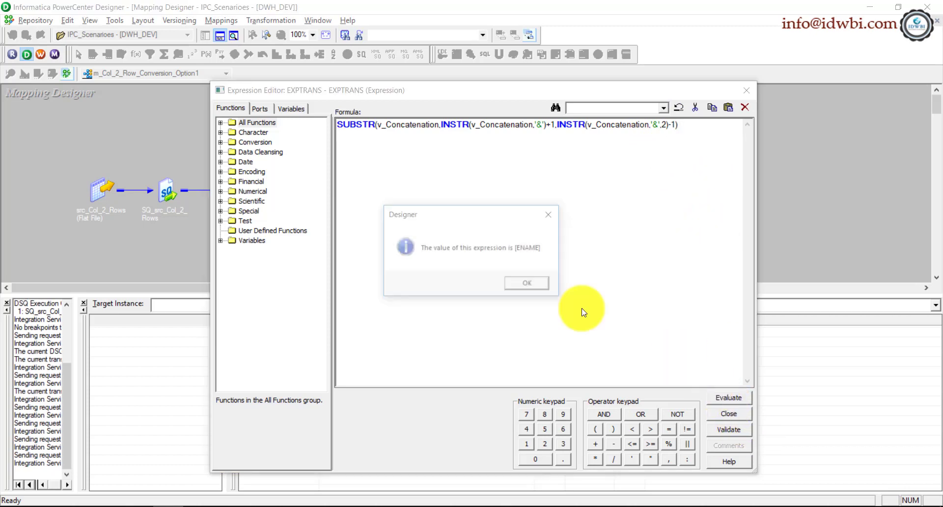
click(535, 287)
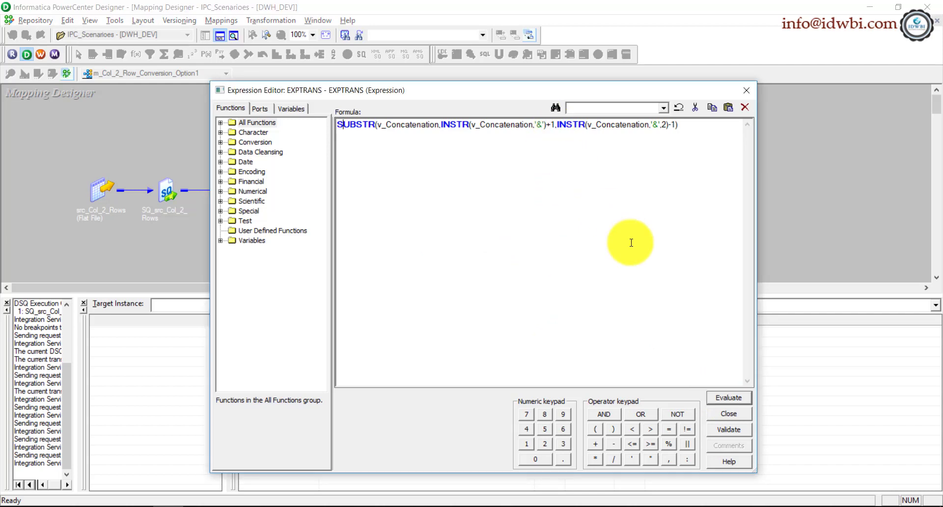
Remove the +1 after the first INSTR call and the -1 after the second, and evaluate the expression
click(555, 124)
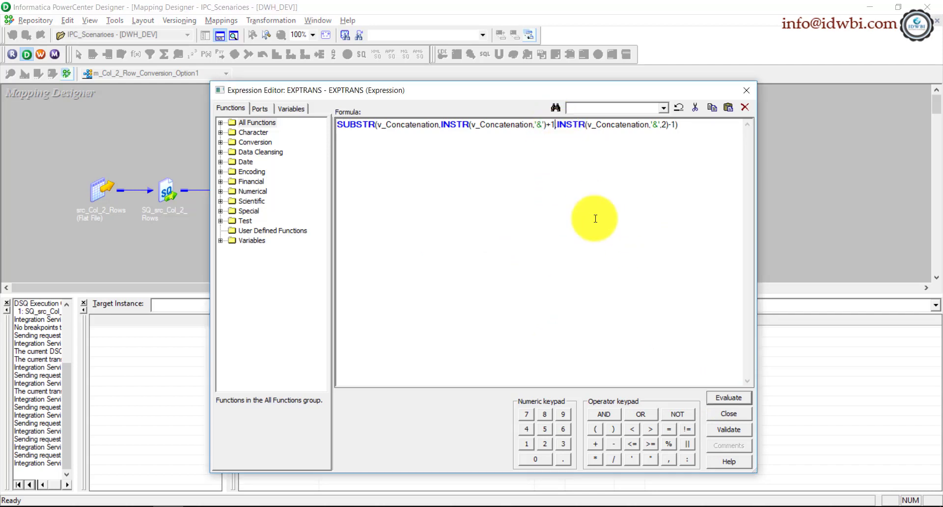
key(BackSpace)
key(BackSpace)
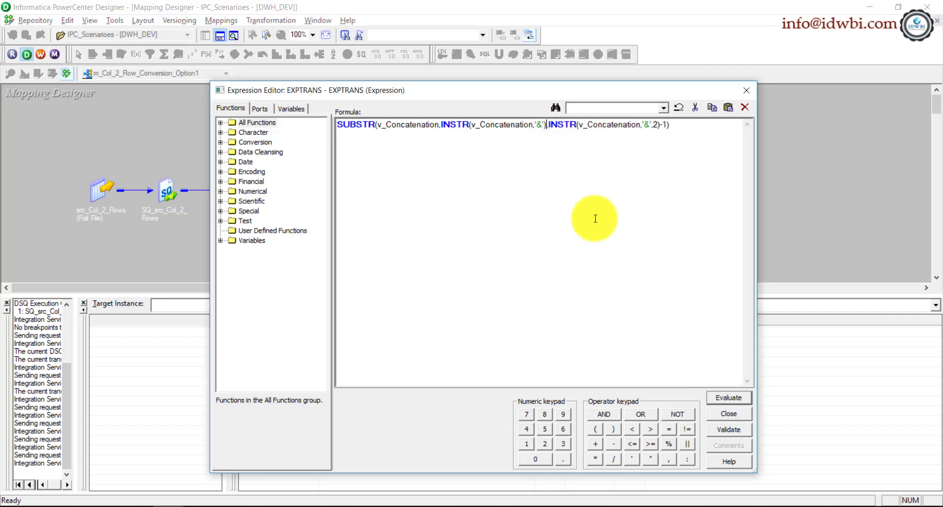
click(663, 124)
key(BackSpace)
key(BackSpace)
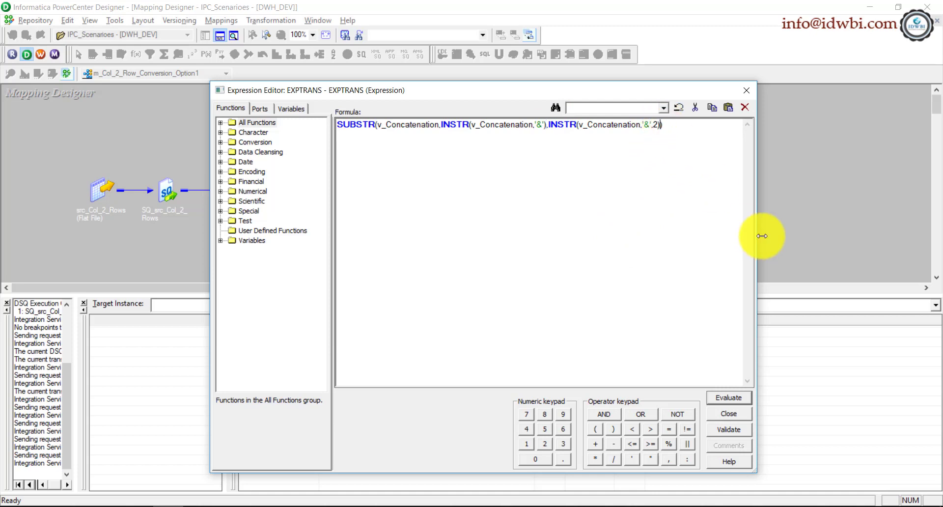
click(732, 398)
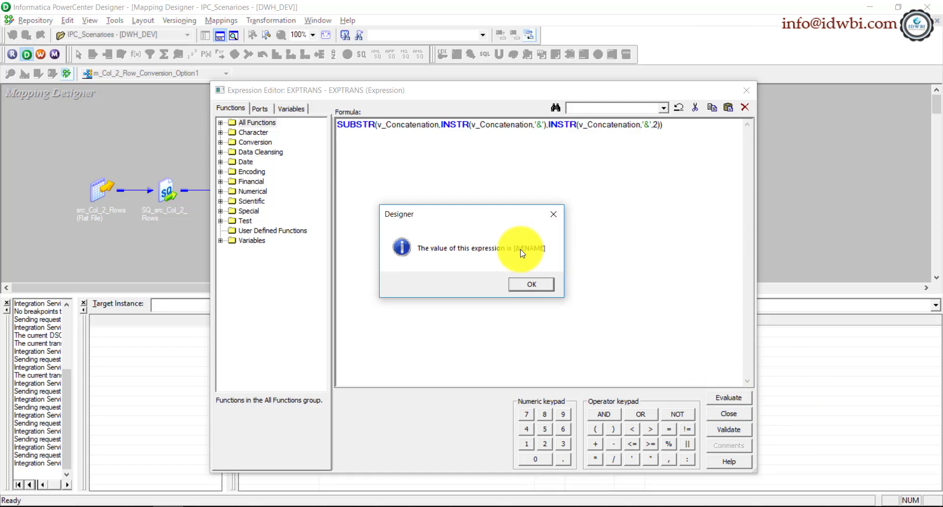
click(530, 286)
Replace the formula with SUBSTR(v_Concatenation,INSTR(v_Concatenation,'&',-1)+1) from the untitled Notepad notes, without a leading blank line, and evaluate it
key(ctrl+a)
key(Delete)
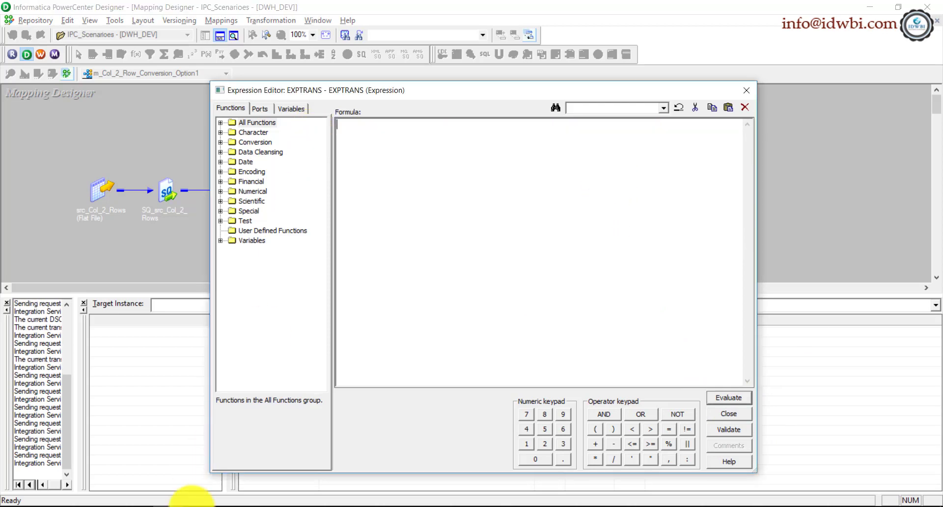
click(256, 506)
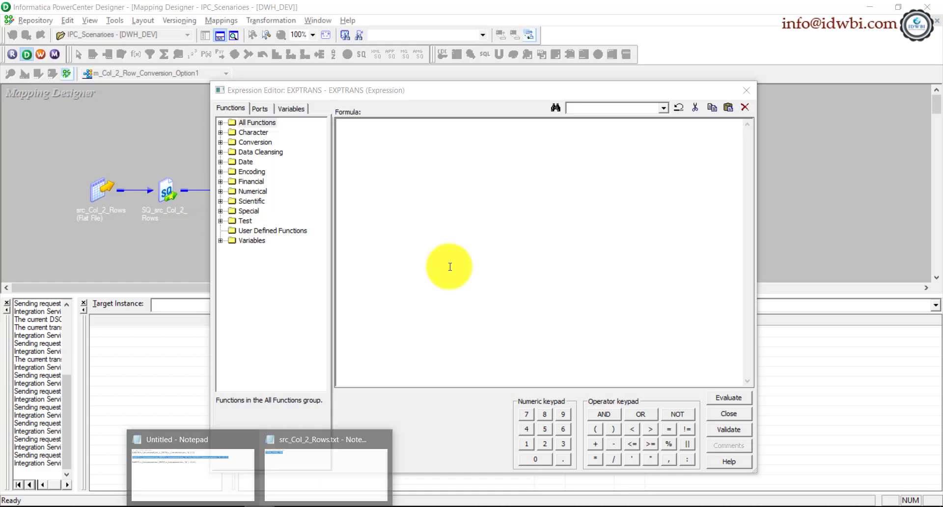
click(201, 465)
drag(629, 221, 210, 236)
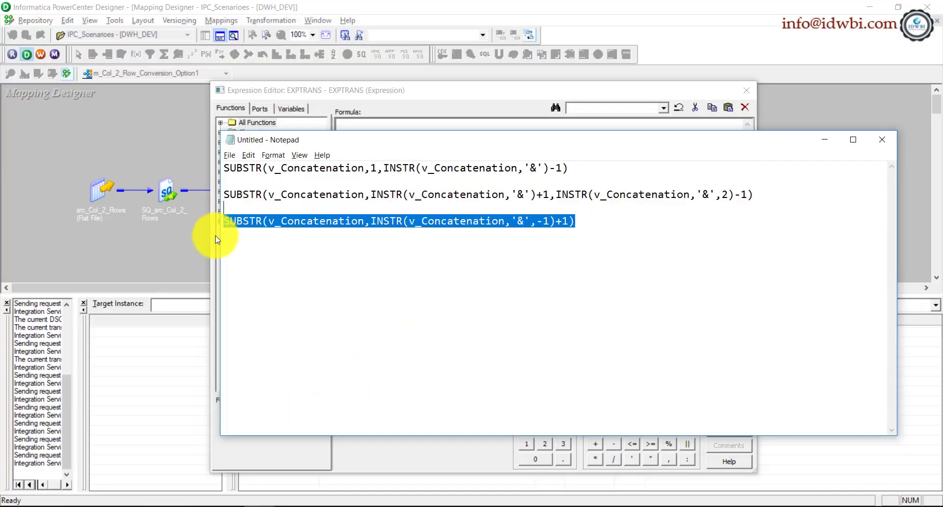
key(ctrl+c)
key(alt+Tab)
key(ctrl+v)
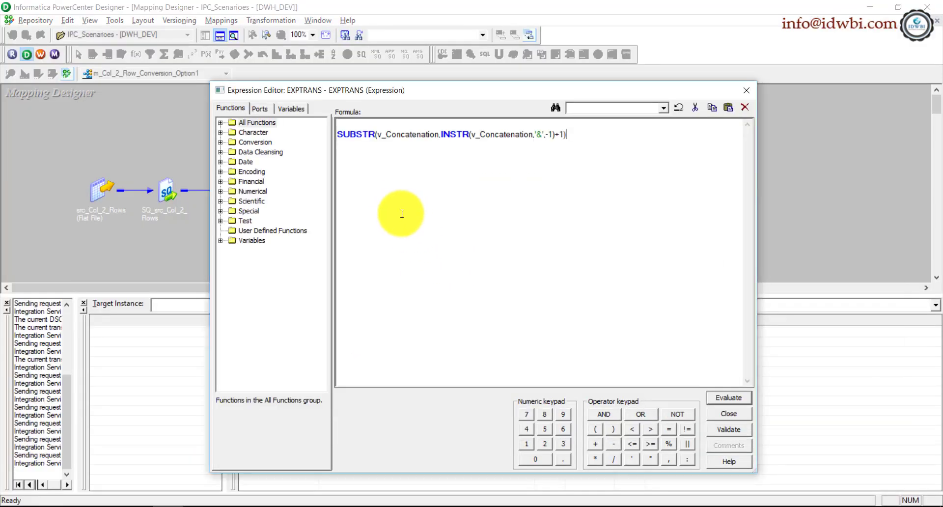
click(337, 134)
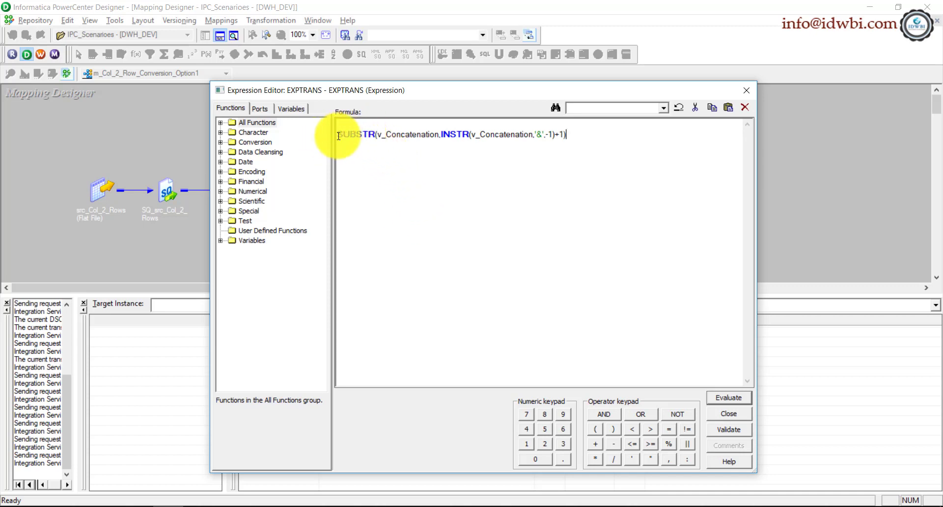
key(BackSpace)
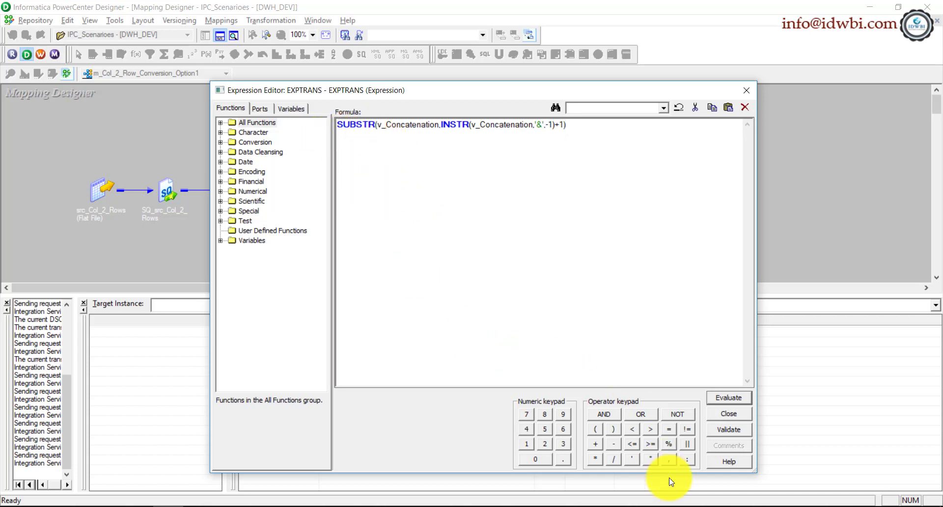
click(720, 404)
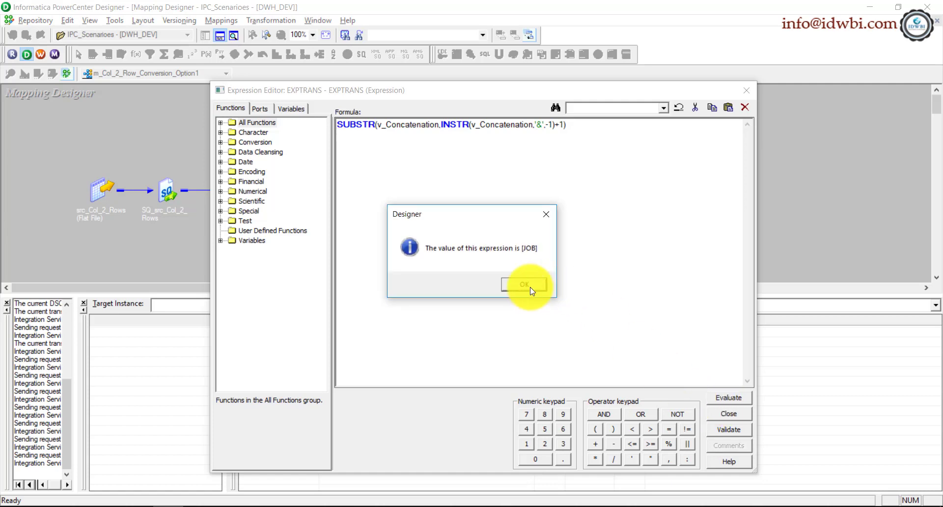
click(525, 283)
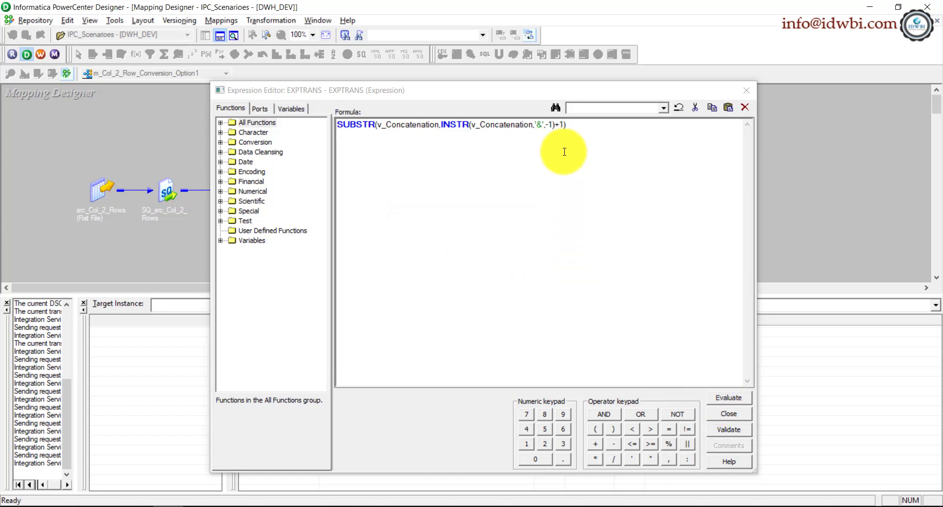
Remove the -1 argument from the INSTR call in the formula and evaluate the expression
click(552, 123)
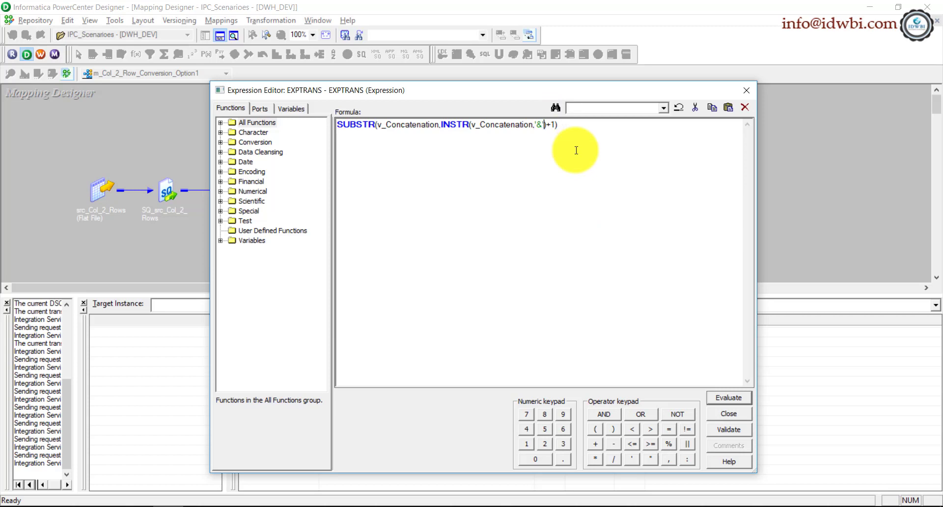
click(727, 396)
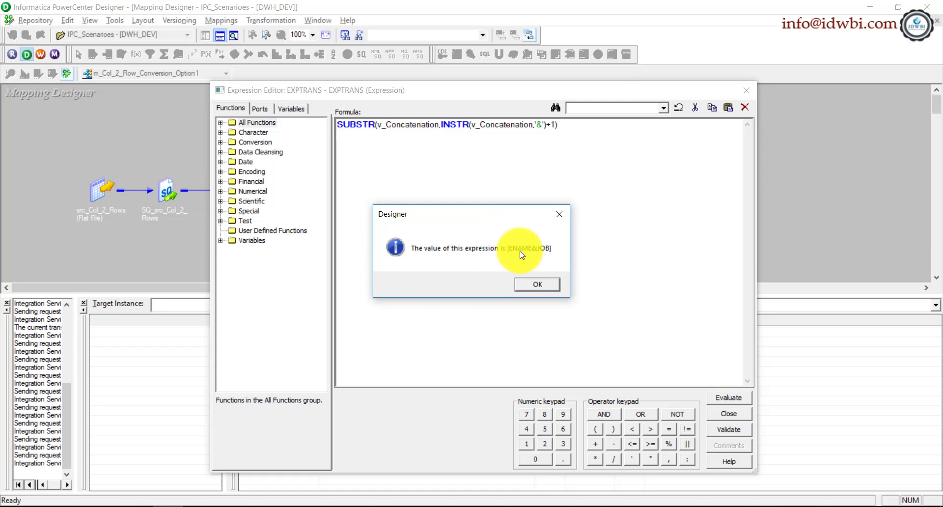
click(545, 284)
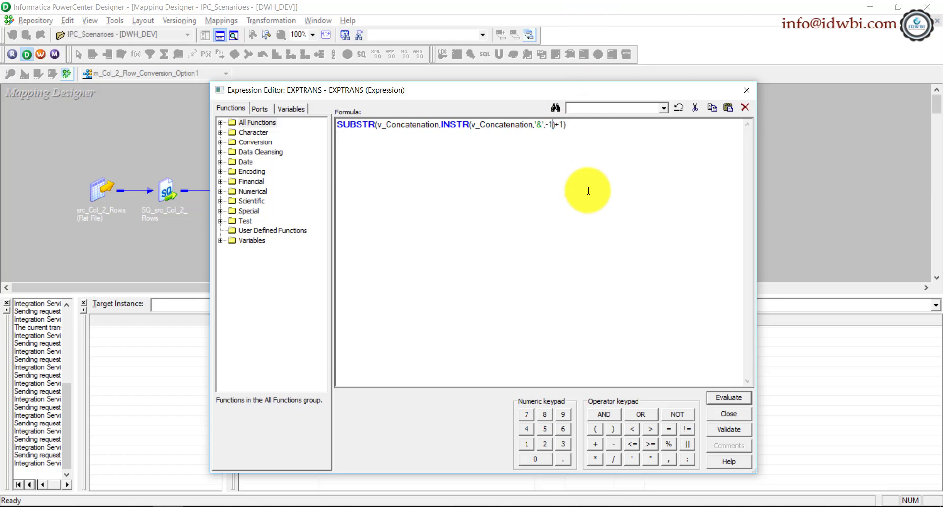
Evaluate the formula with the -1 argument restored in the INSTR call, and close the expression evaluator
click(728, 398)
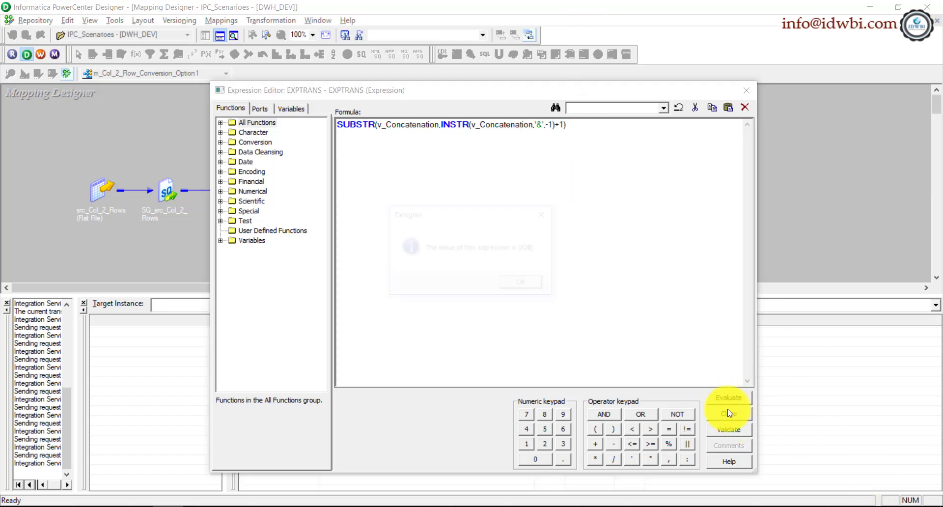
click(540, 288)
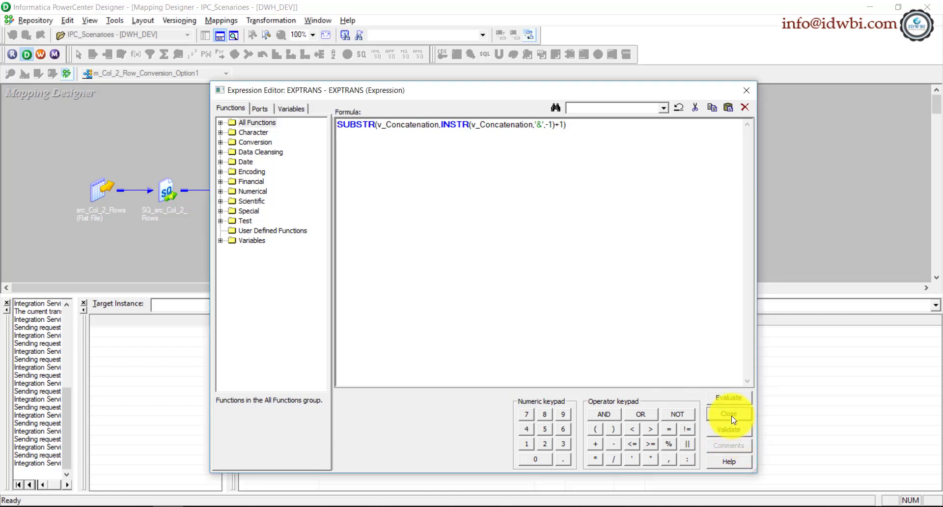
click(728, 413)
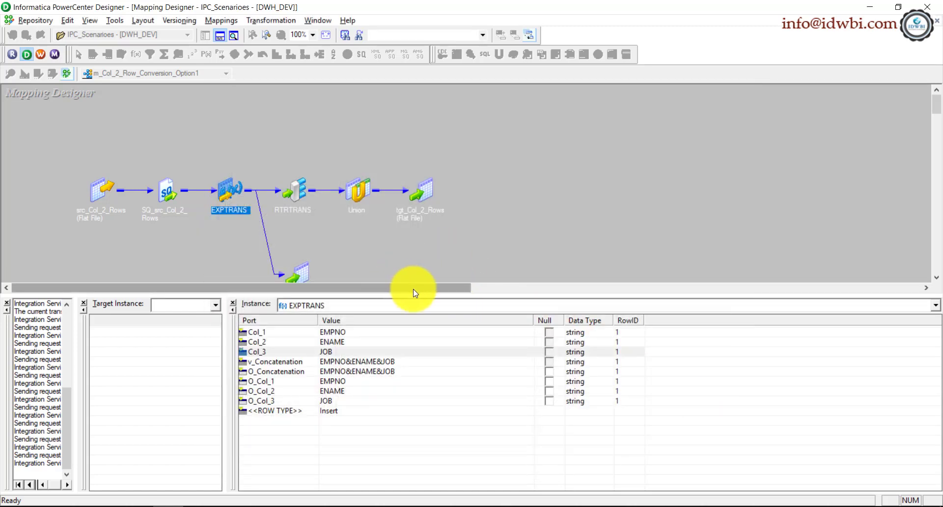
Enlarge the mapping workspace above the debugger output to show the whole mapping, and select the tgt_Col_2_Rows_Logic target
click(559, 281)
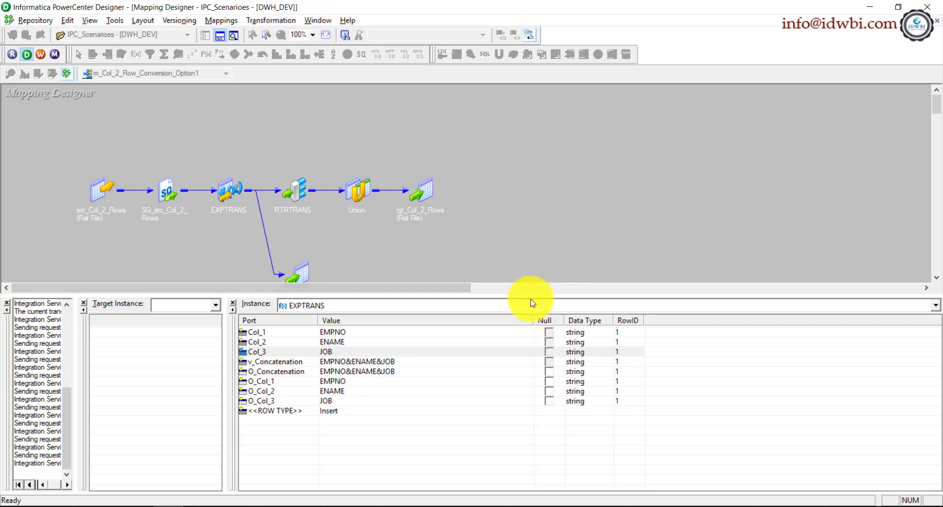
drag(537, 299, 490, 381)
drag(378, 357, 379, 357)
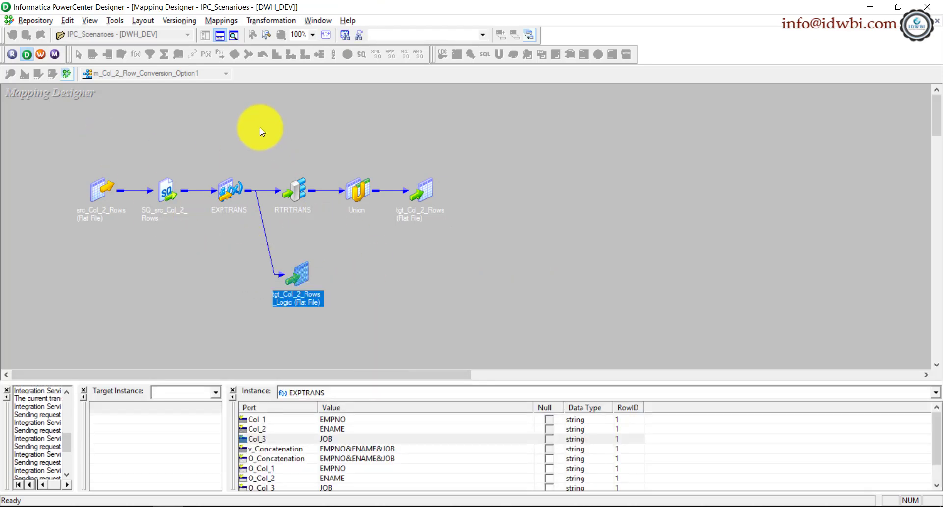
Stop the debugger for the m_Col_2_Row_Conversion_Option1 mapping and confirm its shutdown
click(224, 30)
mouse_move(236, 277)
click(377, 296)
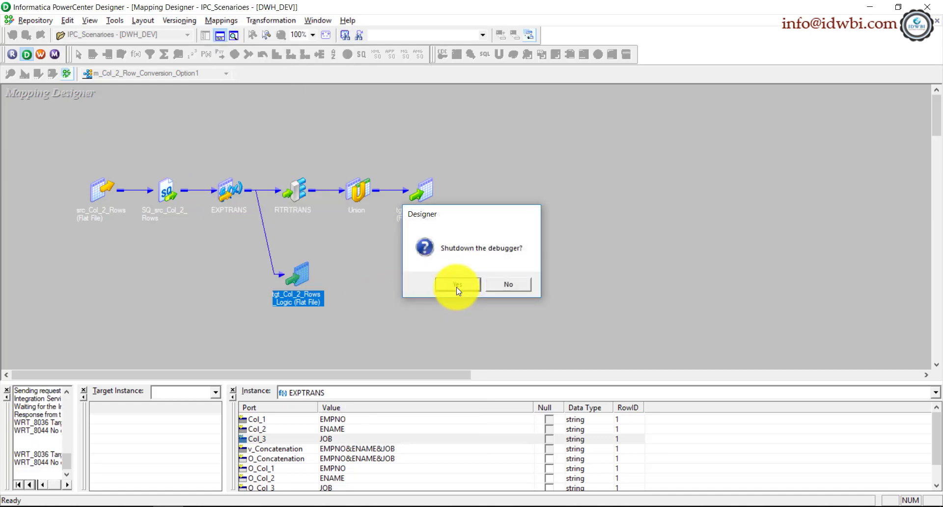
click(456, 287)
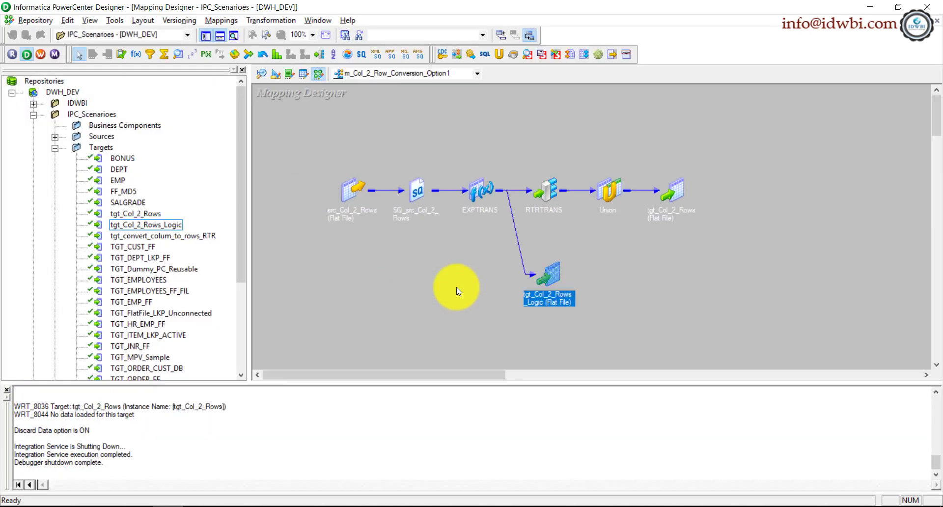